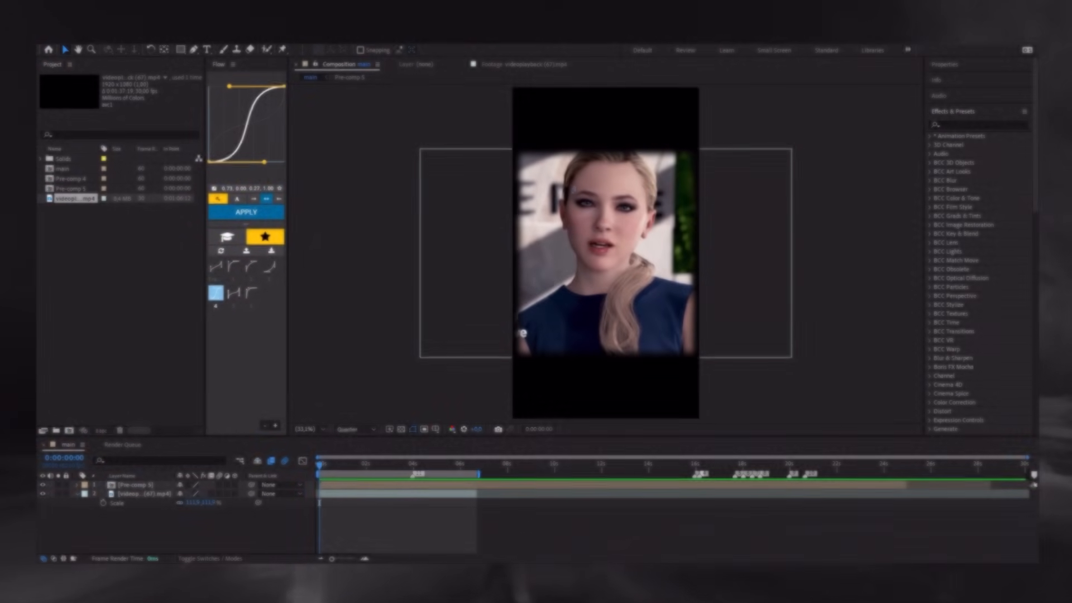
Review the main composition's settings, including the advanced motion blur options and the 3D renderer
key(ctrl+k)
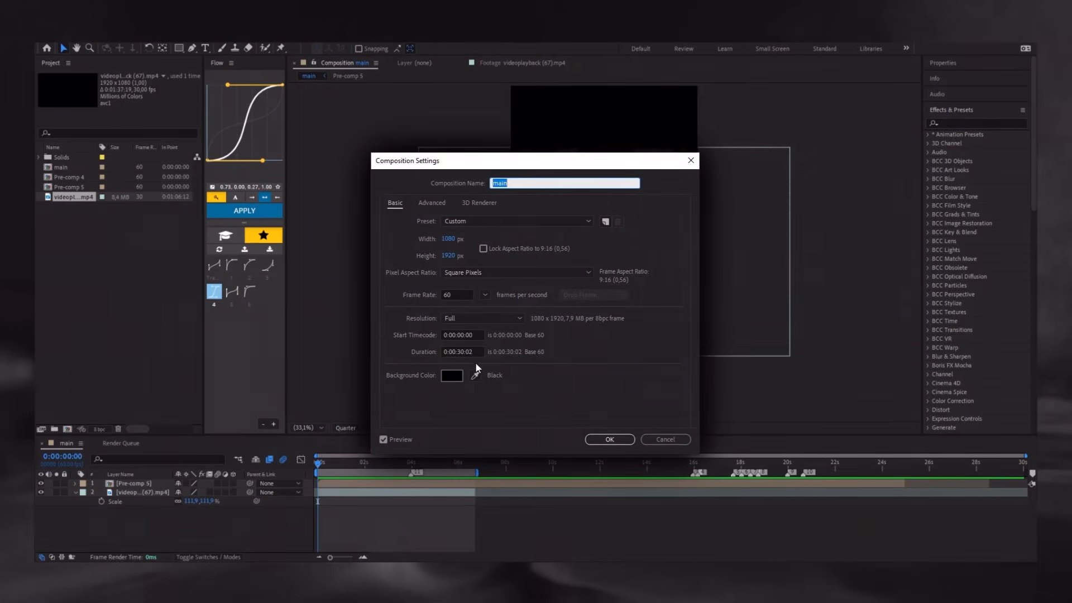
click(437, 200)
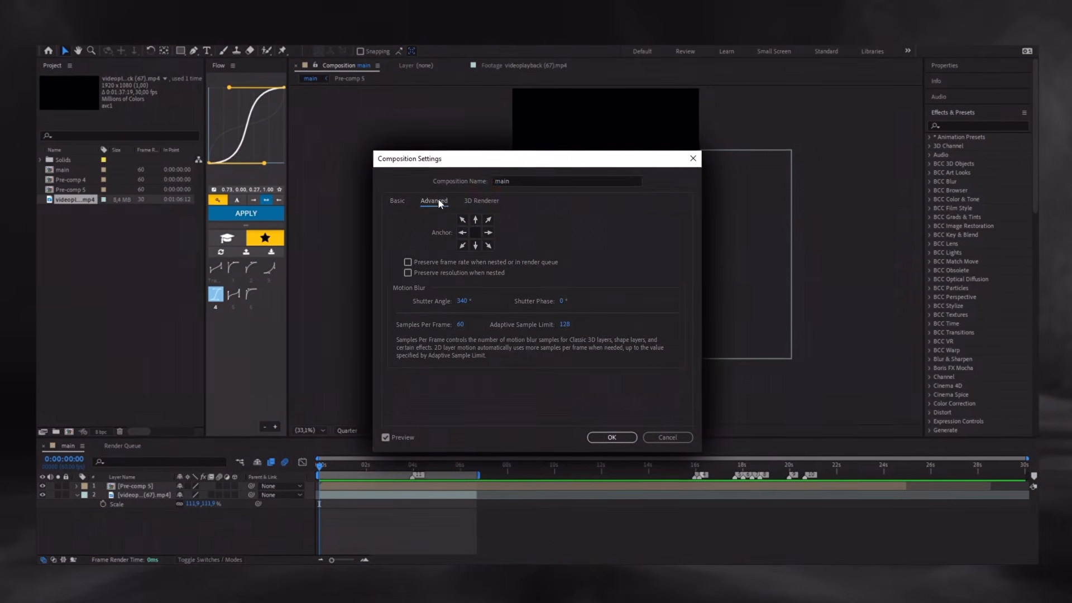
click(477, 202)
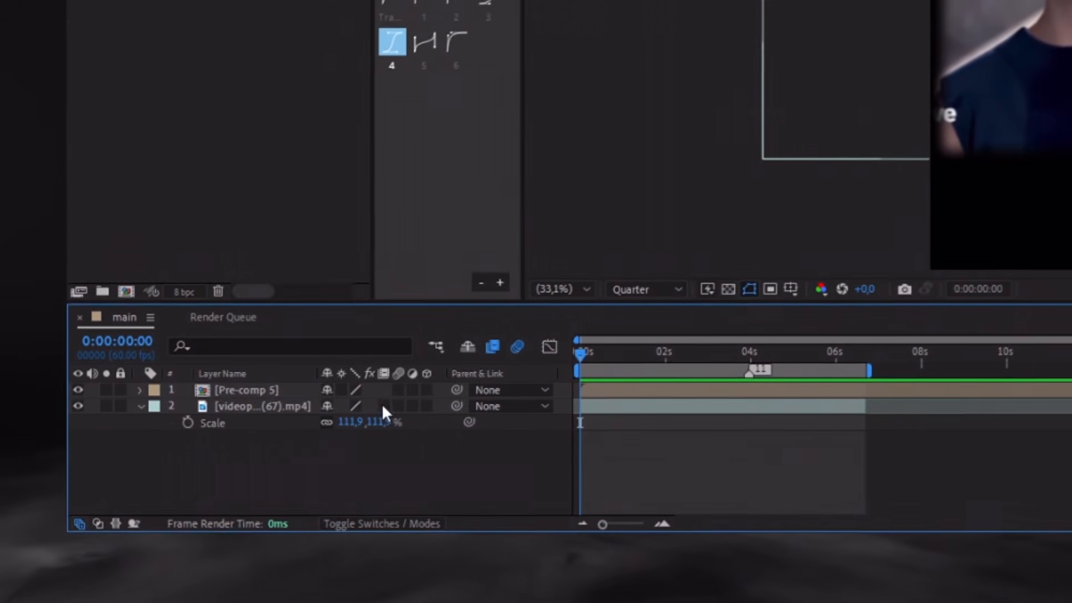
Enable frame blending and motion blur for the video layer and start Stabilize Motion on it
click(207, 491)
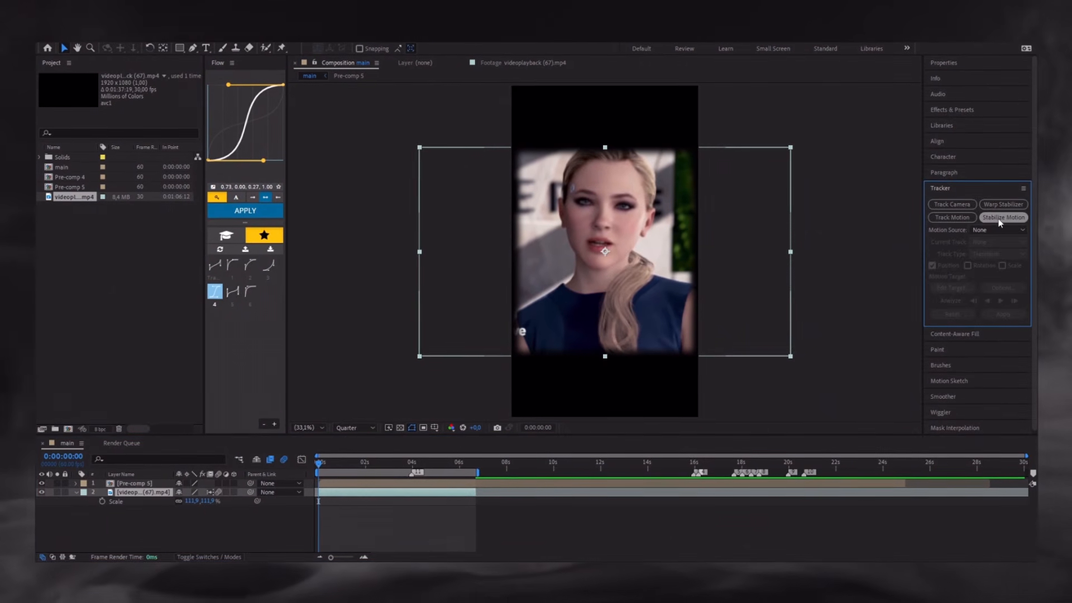
click(999, 219)
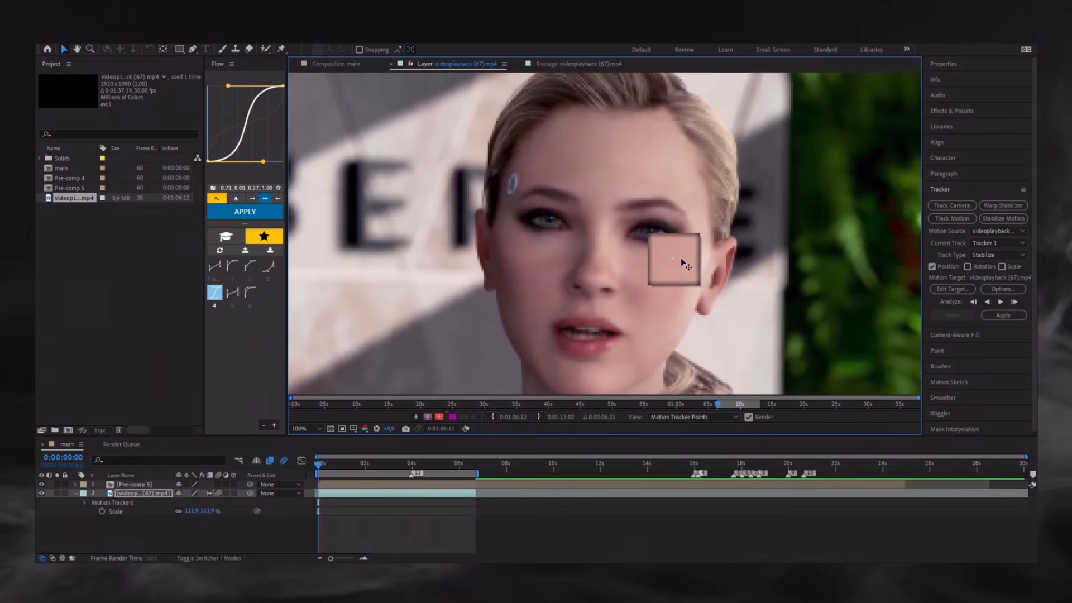
Fit the track point around the woman's eye, analyze the clip forward, and apply the position stabilization to the layer
drag(682, 247, 697, 200)
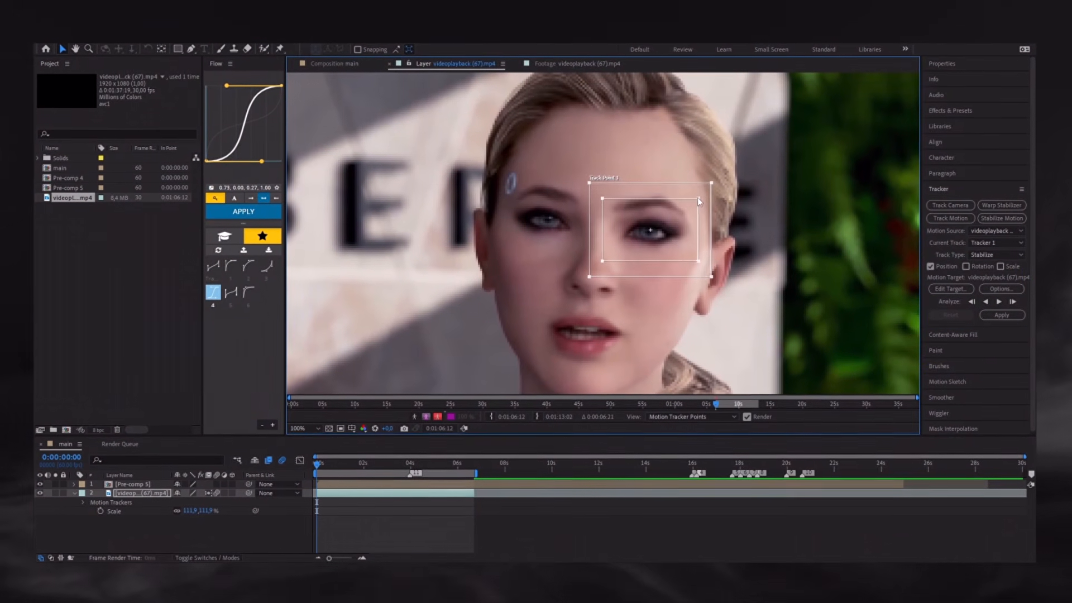
click(997, 303)
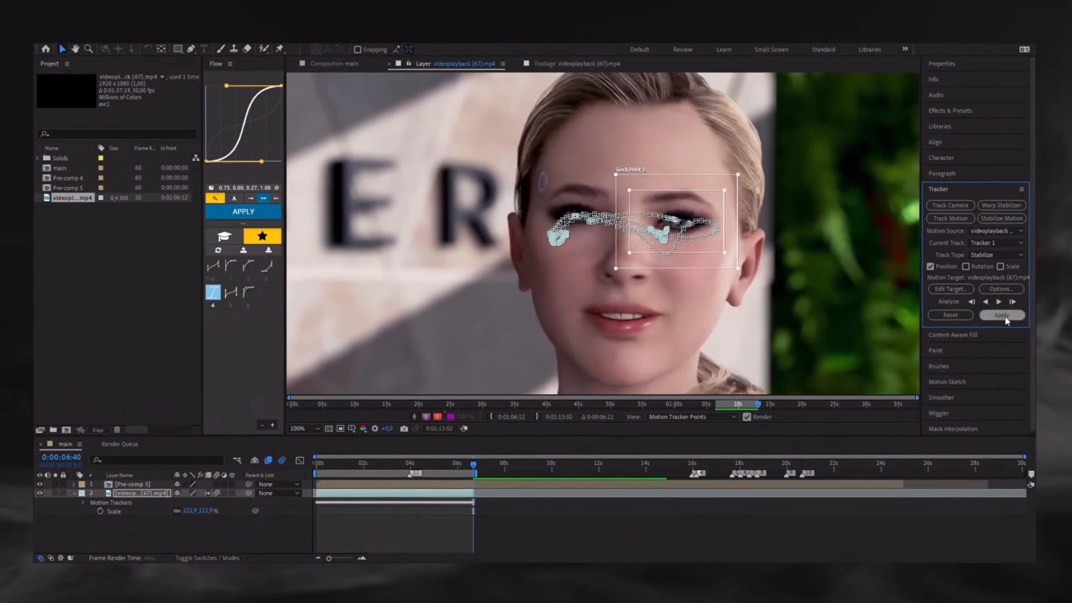
click(1002, 316)
click(513, 310)
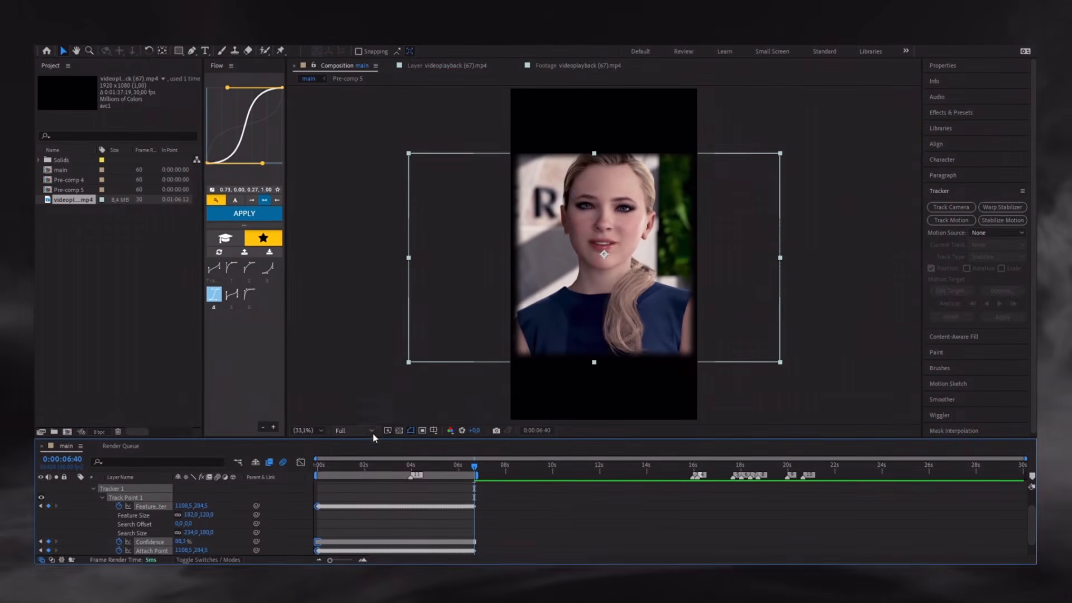
Set the preview resolution to Quarter and collapse the video layer's tracking properties
click(516, 504)
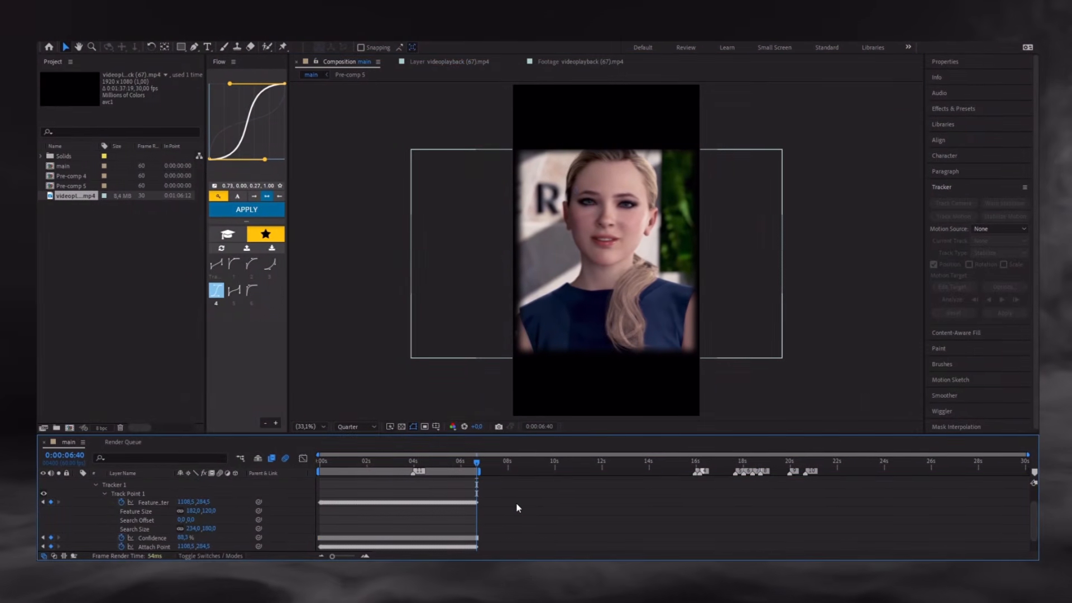
key(u)
key(u)
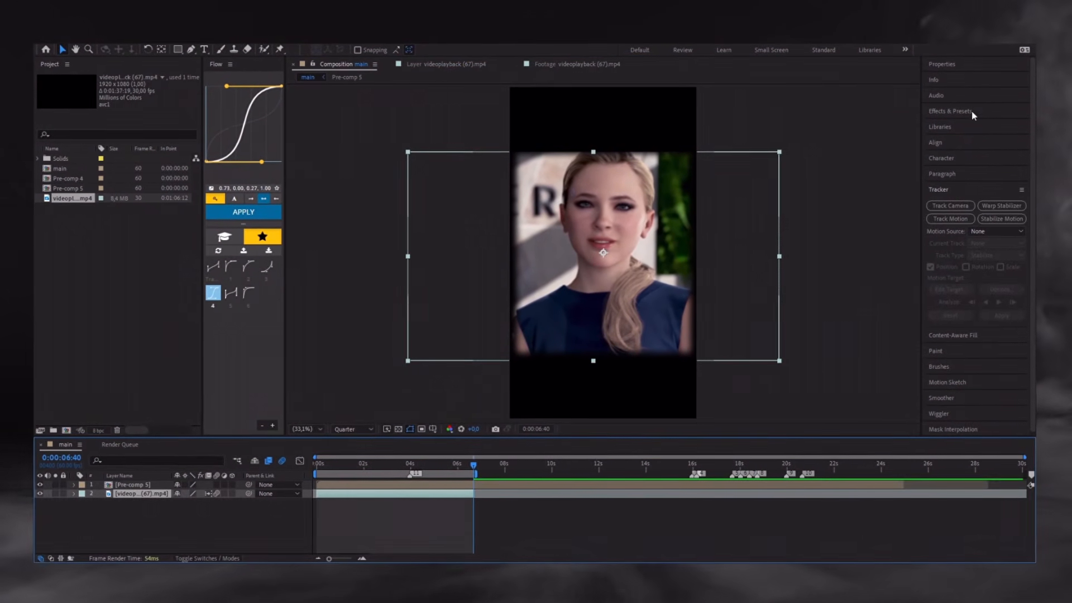
Find the Motion Tile effect and apply it to the stabilized video layer
text(mo)
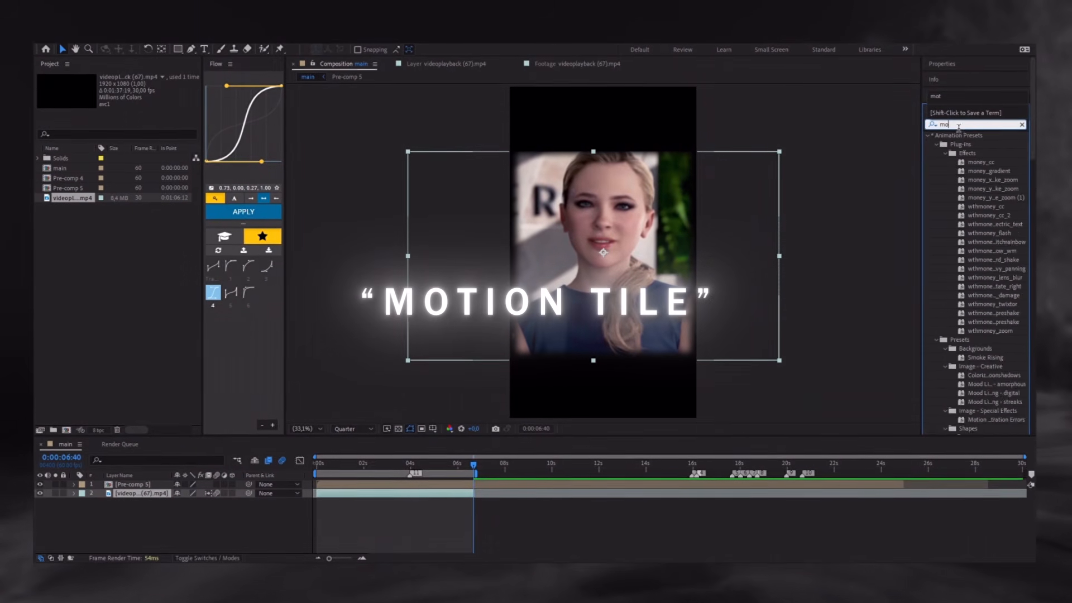
text(t)
double_click(967, 339)
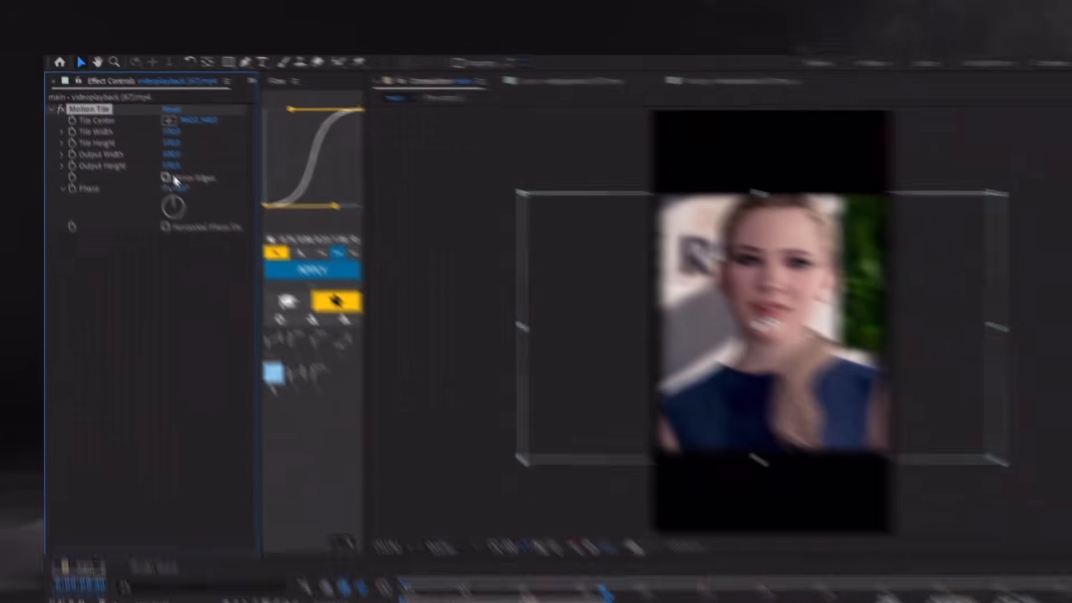
Turn on Mirror Edges in Motion Tile and set both Output Height and Output Width to 200
click(167, 173)
click(165, 162)
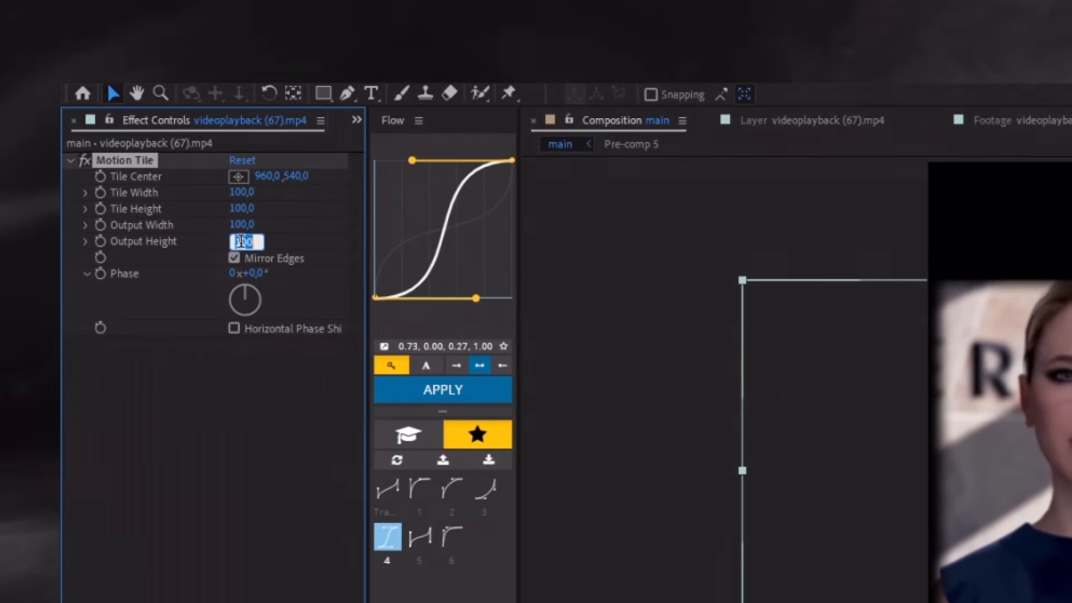
text(200)
click(242, 224)
text(200)
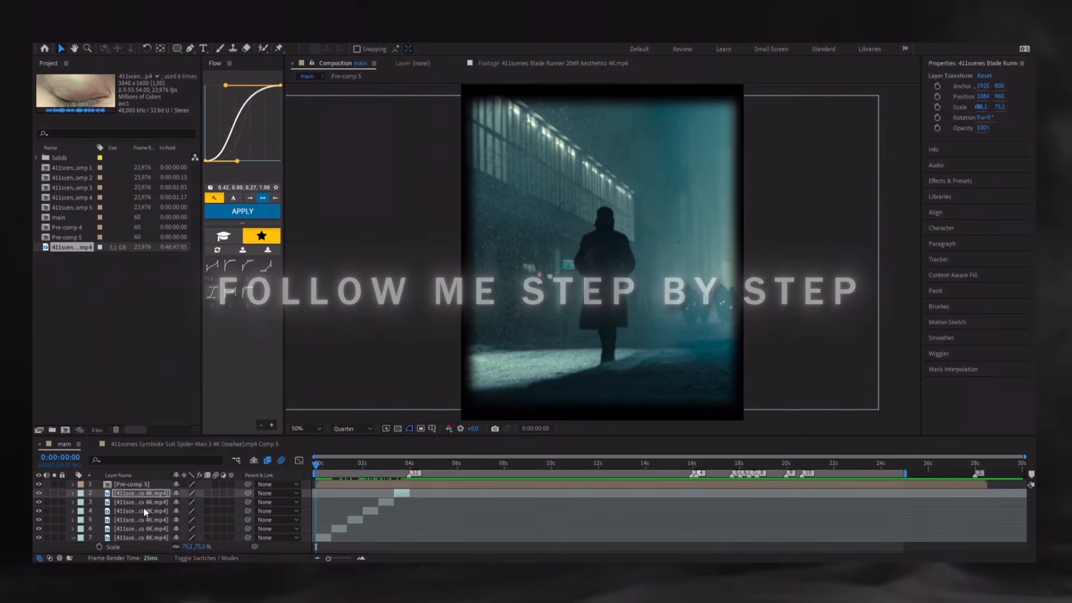
Enable frame blending and motion blur on all six Blade Runner clip layers
shift+click(92, 537)
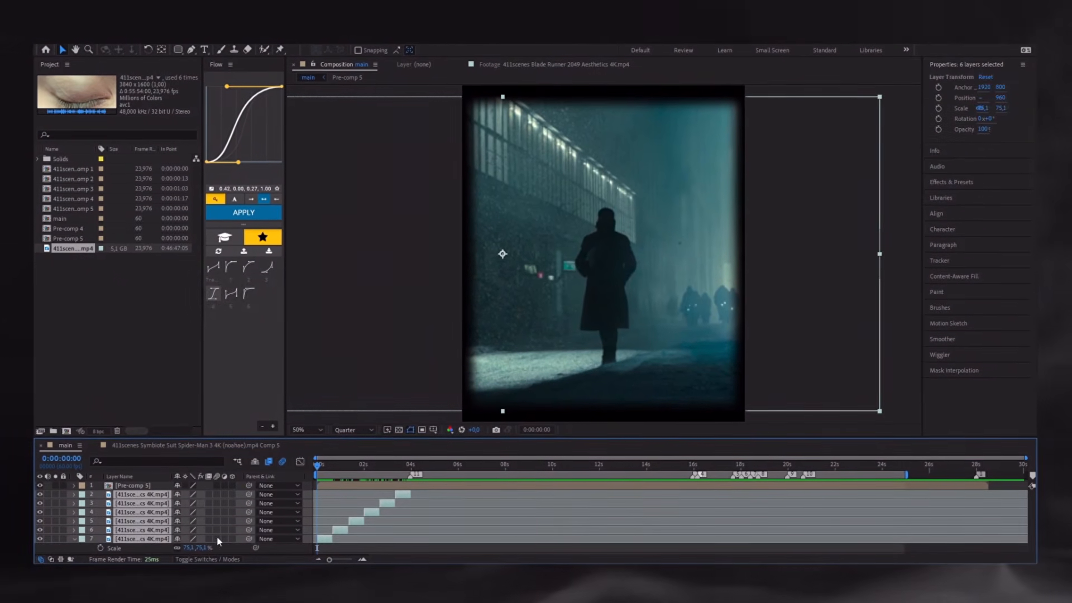
click(329, 551)
Pre-compose each of the first three clips separately, moving all attributes into the new compositions
click(324, 539)
key(ctrl+shift+c)
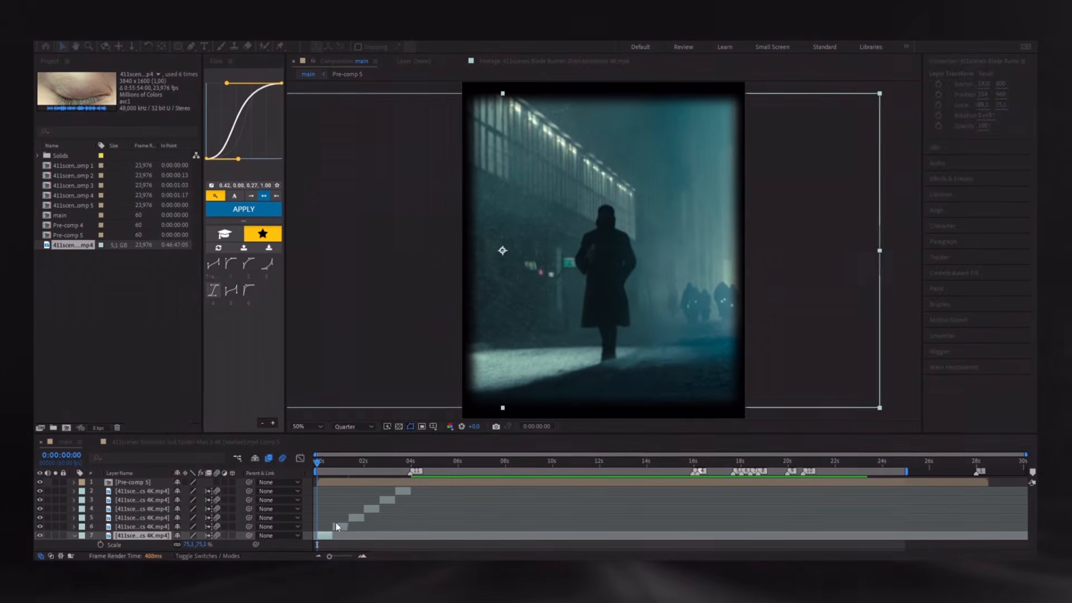
click(337, 526)
key(ctrl+shift+c)
click(564, 365)
click(355, 518)
key(ctrl+shift+c)
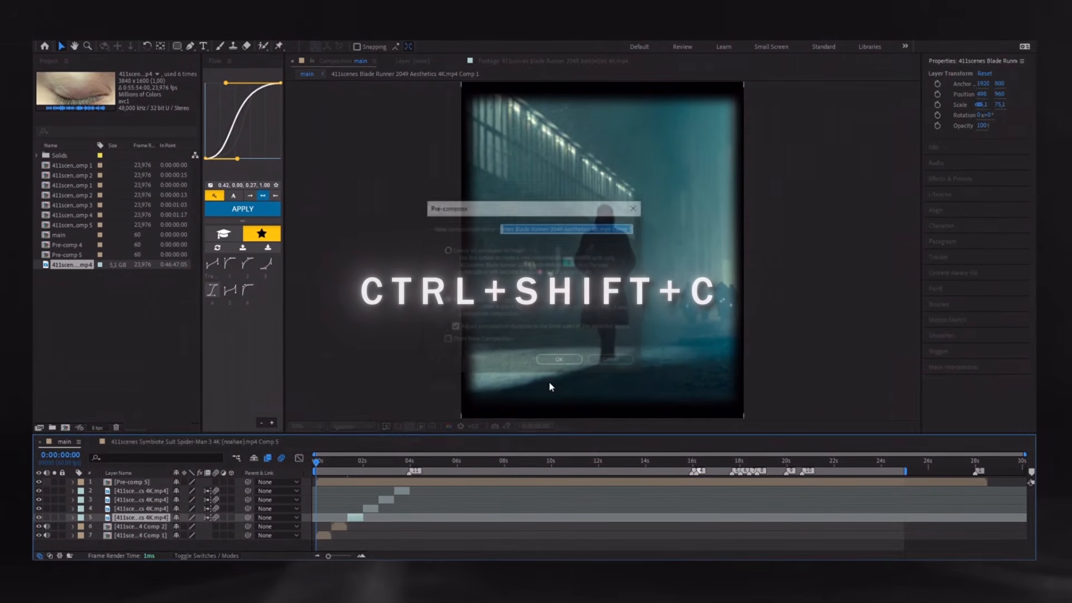
click(561, 362)
Pre-compose each of the remaining three clips separately with all attributes moved and the duration adjusted to the layer's time span
click(370, 508)
key(ctrl+shift+c)
click(561, 362)
click(386, 499)
key(ctrl+shift+c)
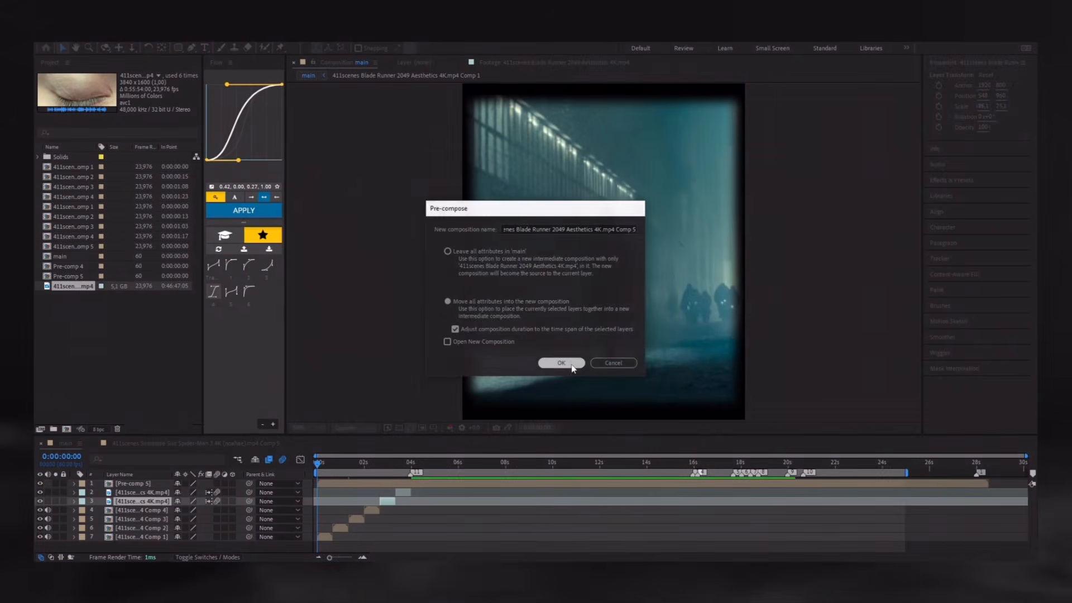
click(562, 362)
click(402, 492)
key(ctrl+shift+c)
click(561, 363)
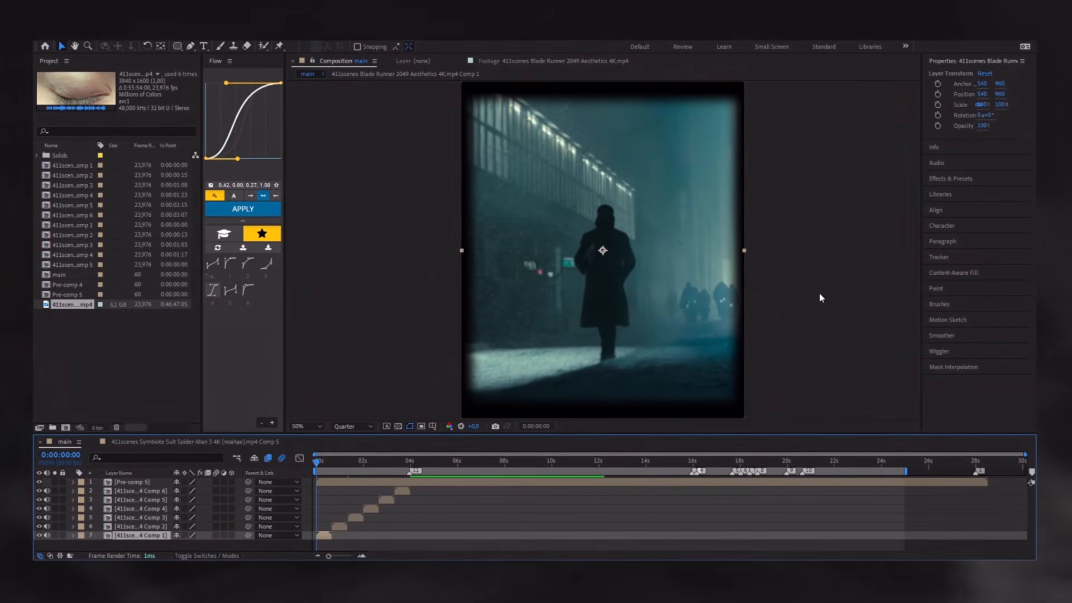
Find the Twixtor Pro effect and apply it to the first pre-composed clip
click(956, 178)
double_click(964, 121)
text(tw)
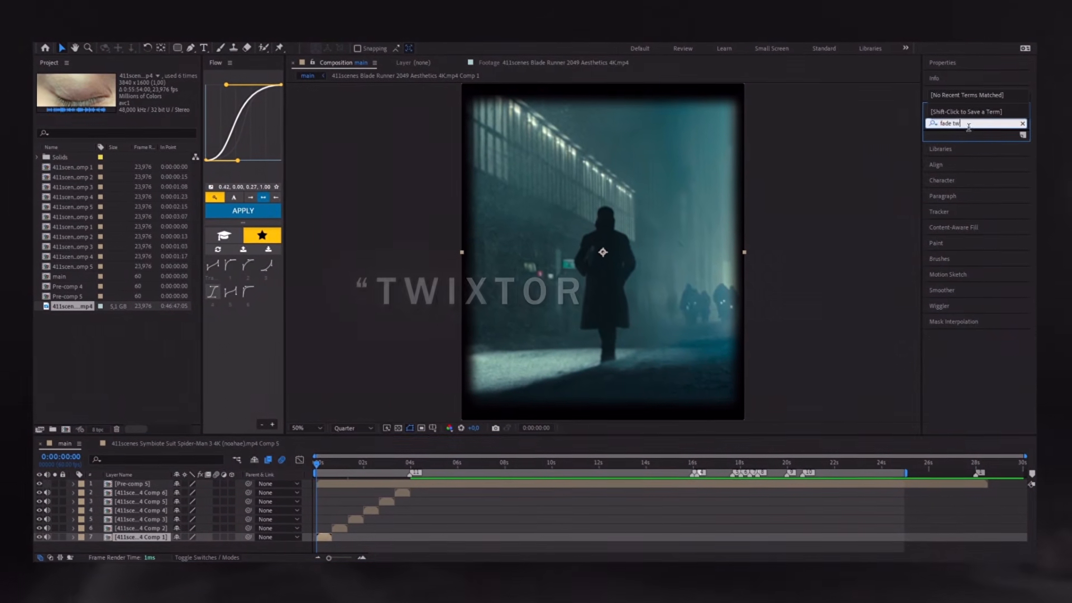
triple_click(969, 124)
text(twi)
scroll(968, 274, down, 5)
double_click(968, 272)
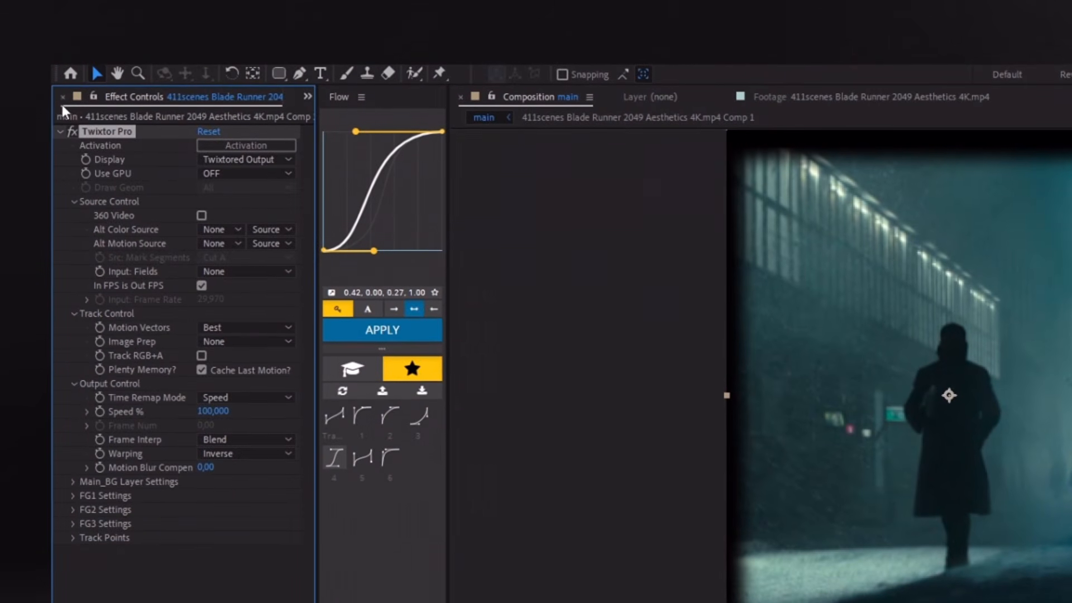
Reopen the clip's effect controls, turn off In FPS is Out FPS, and set Twixtor Pro's input frame rate to 23,976
click(62, 96)
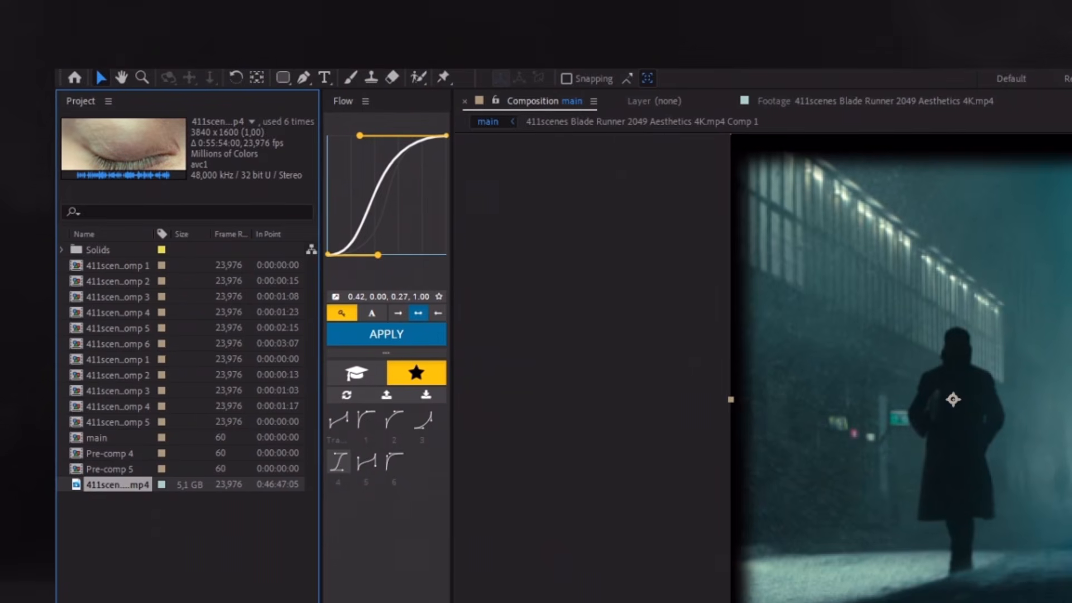
key(F3)
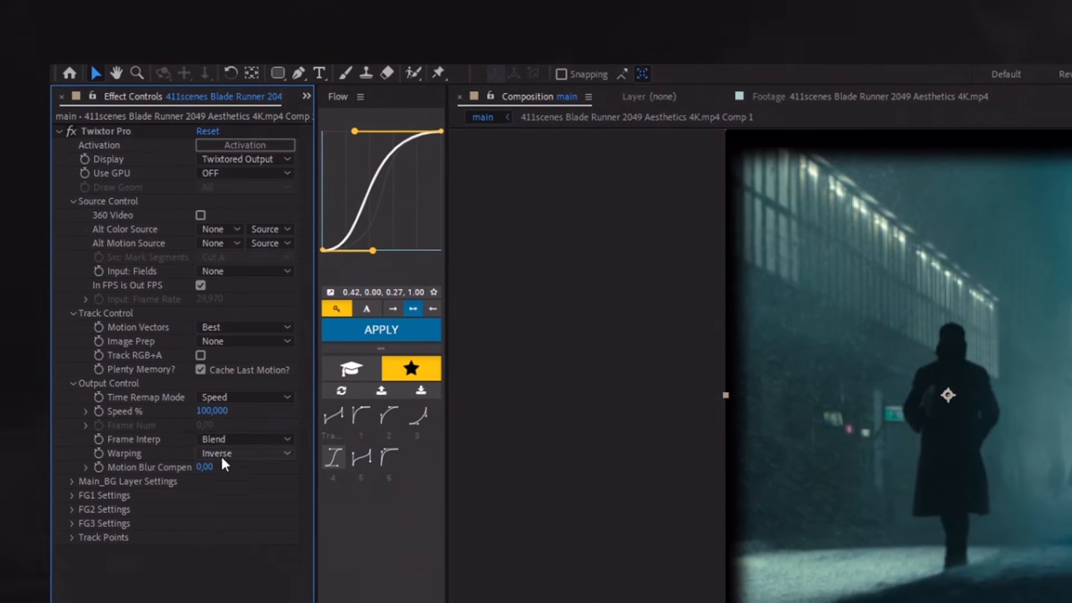
click(205, 290)
click(211, 303)
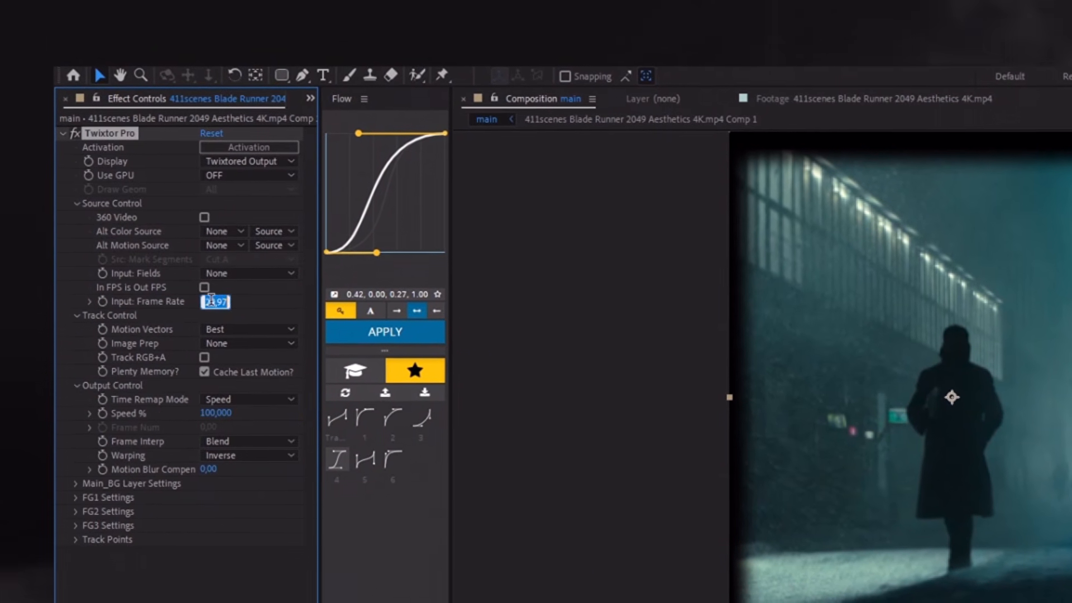
text(23,976)
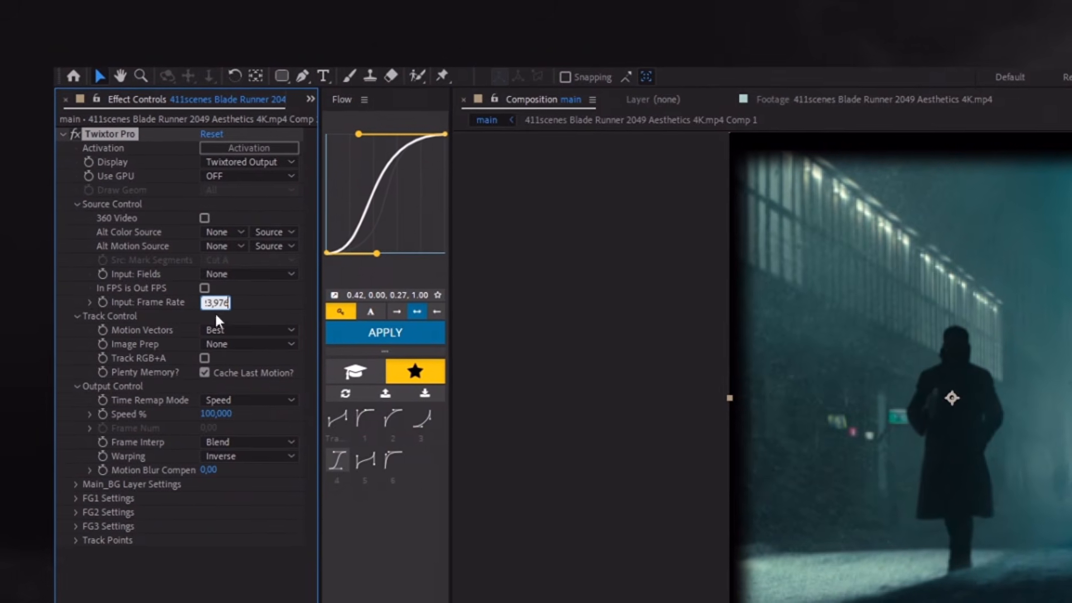
Set Twixtor Pro's Image Prep to Contrast/Edge Enhance, Frame Interp to Motion Weighted Blend, and Warping to Inverse w/ Smart Blend
click(226, 346)
click(234, 383)
click(245, 445)
click(245, 495)
click(244, 456)
click(262, 490)
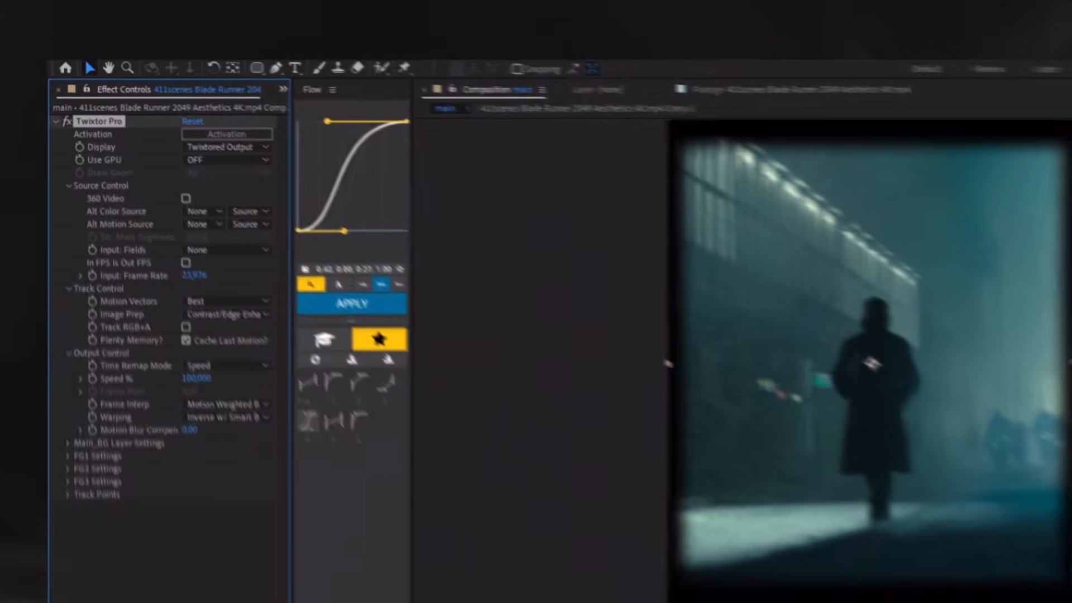
Keyframe Twixtor's Speed % at the start of the first clip with a value of 120
scroll(319, 535, up, 2)
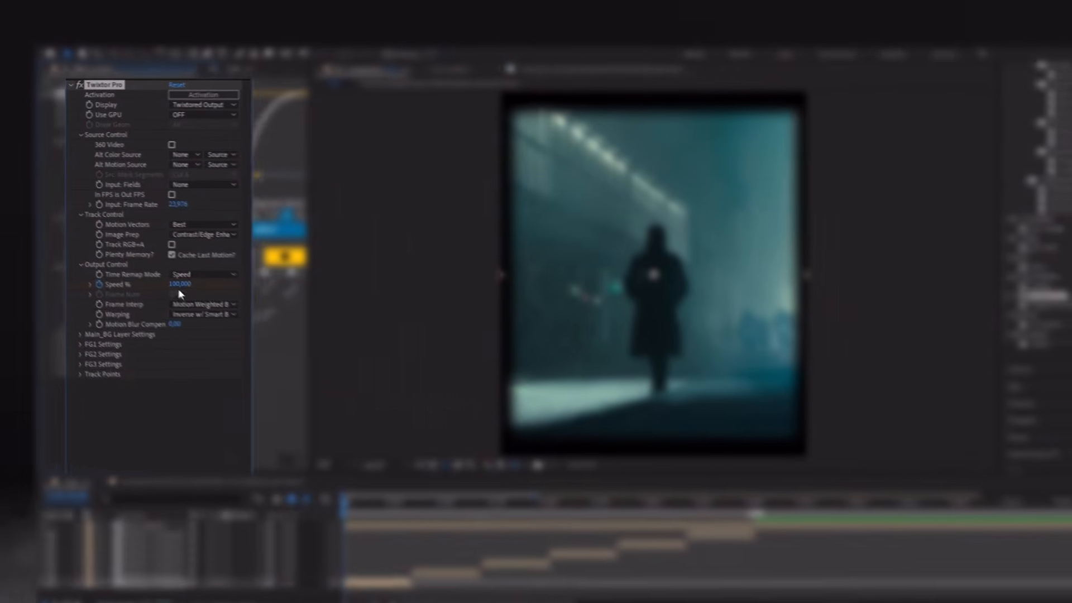
click(144, 266)
text(120)
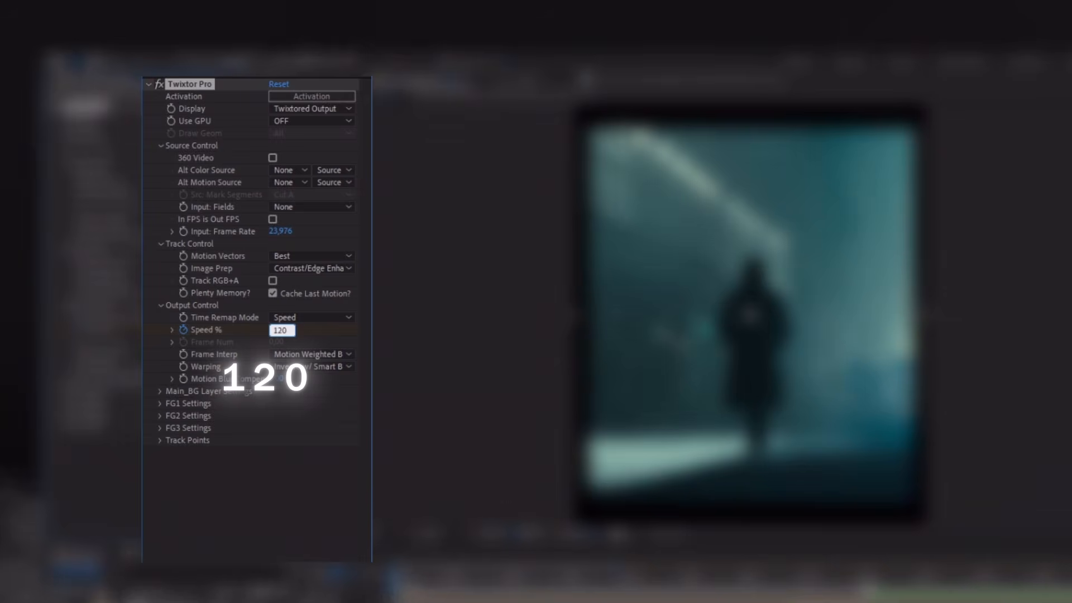
key(Return)
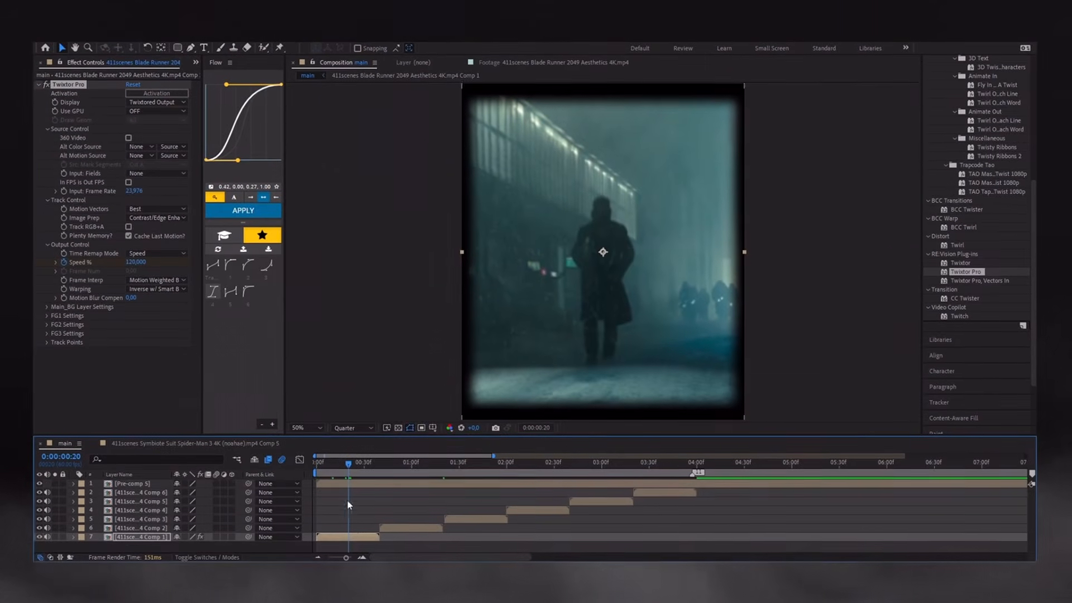
Keyframe Speed % at 40 at 0:00:00:20 and 120 at 0:00:00:40, and apply Easy Ease to all three keyframes
key(u)
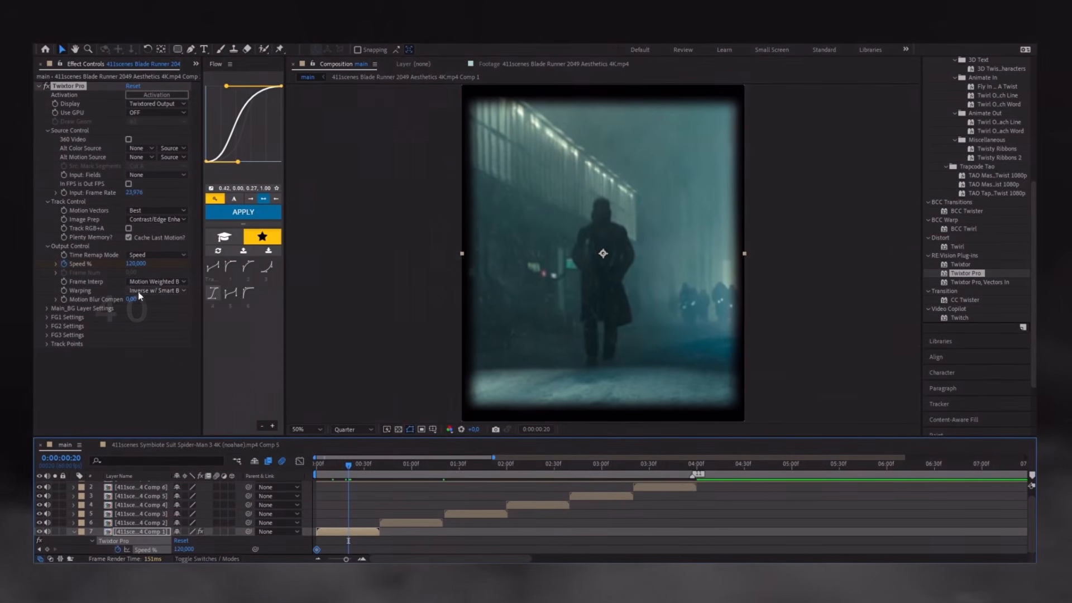
click(139, 264)
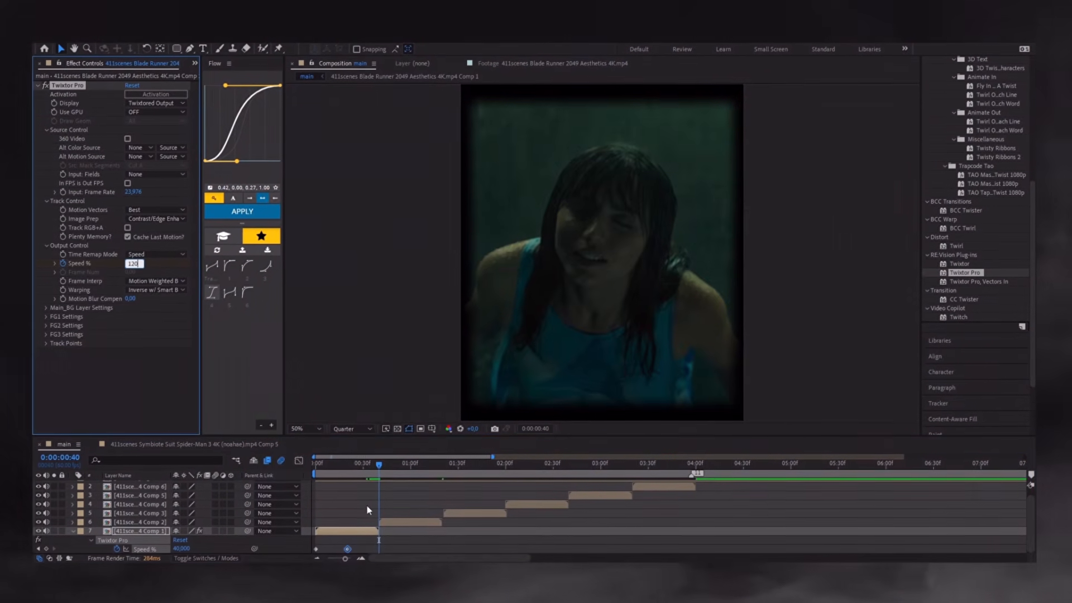
drag(330, 549, 312, 549)
key(F9)
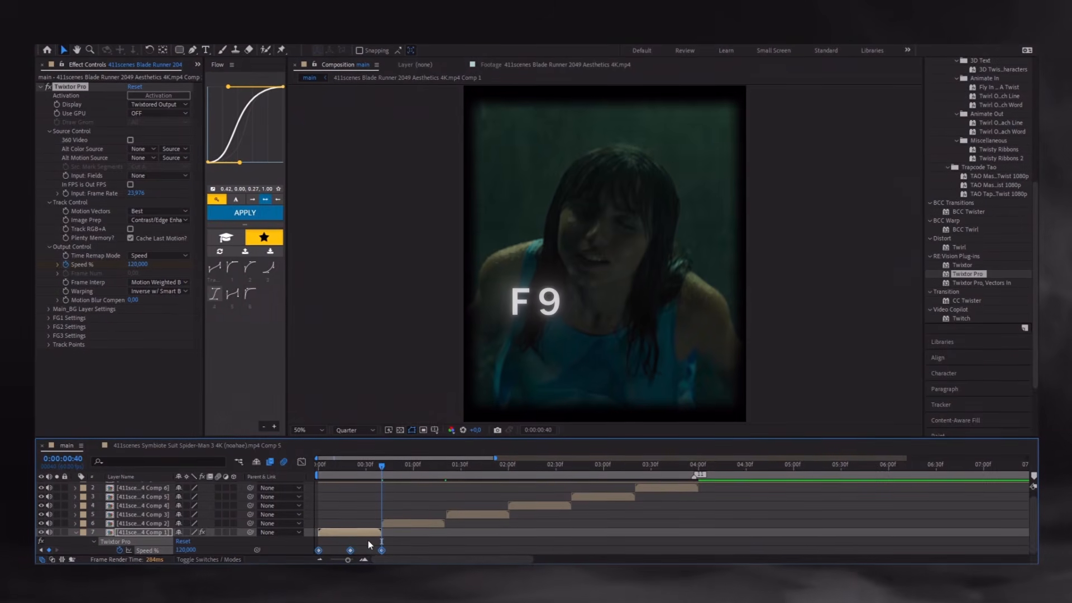
Open the graph editor and lengthen the easing handles on the second half of the Speed % curve
click(302, 462)
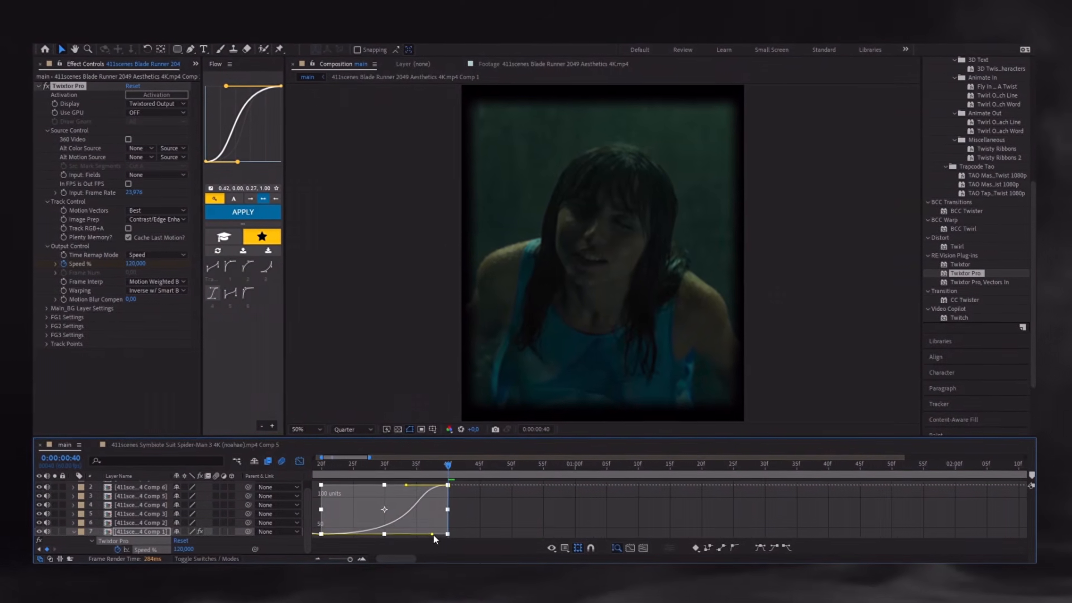
drag(434, 534, 438, 535)
scroll(408, 520, down, 6)
Lengthen the easing handles on the first half of the Speed % curve, close the graph editor and scrub the ramp
drag(386, 463, 305, 502)
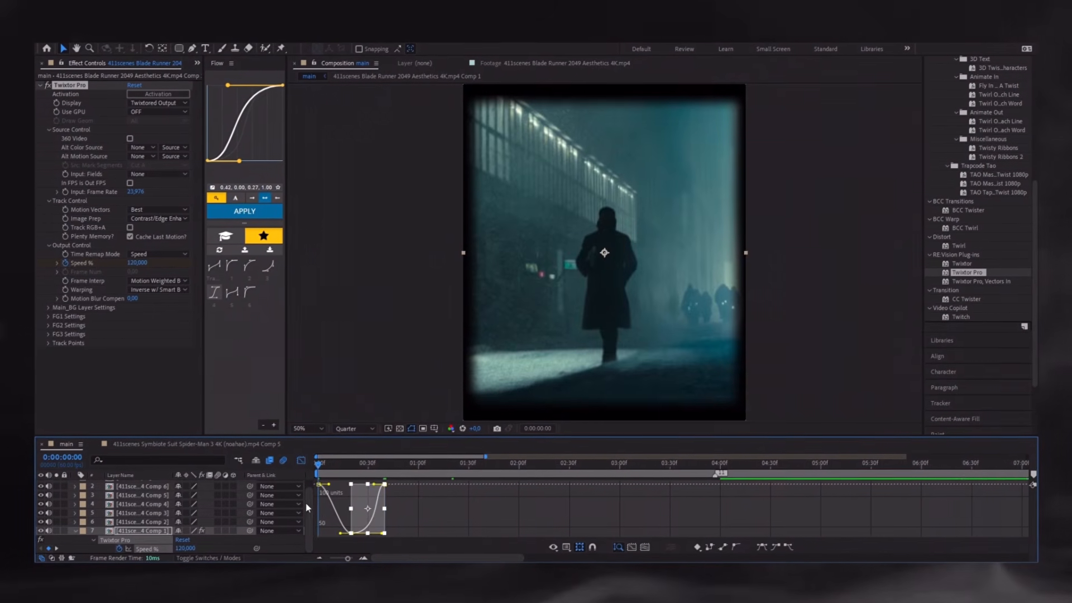
scroll(319, 508, up, 2)
click(334, 511)
click(335, 494)
scroll(327, 530, up, 2)
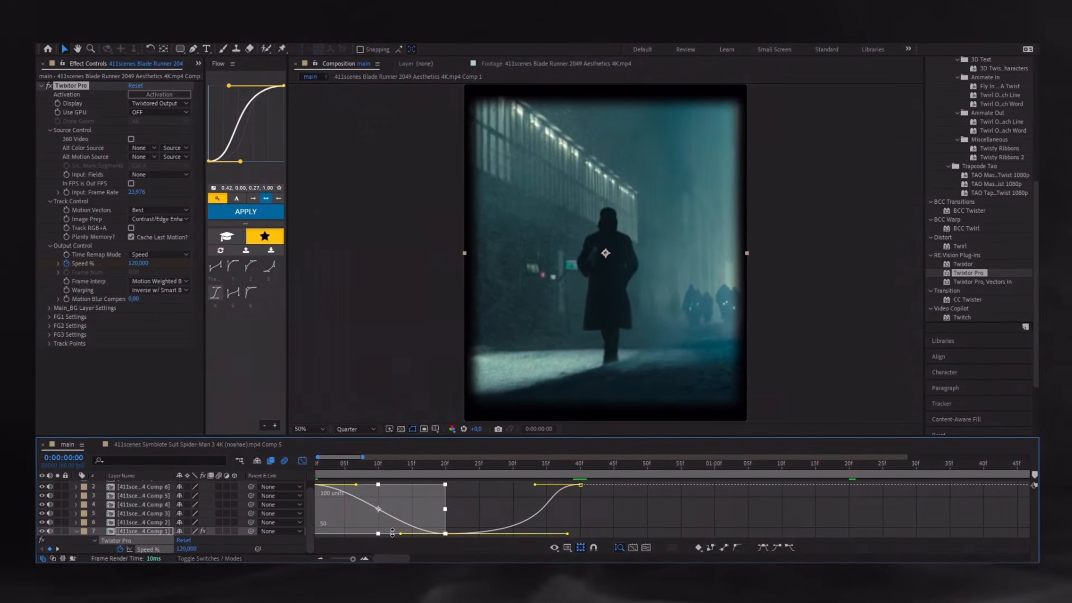
drag(337, 534, 328, 536)
click(537, 520)
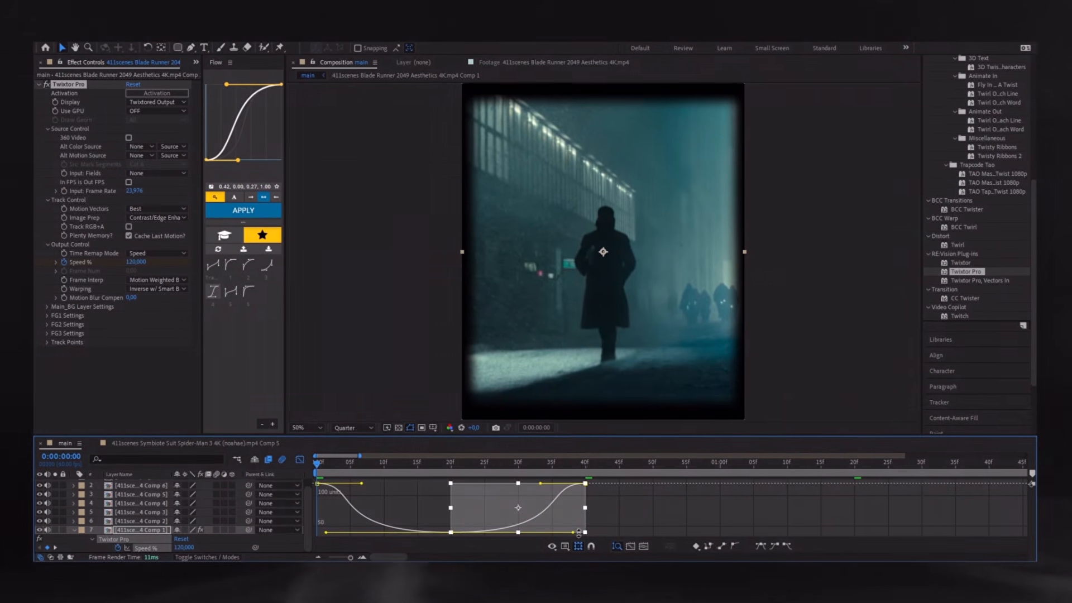
click(301, 461)
scroll(368, 491, down, 2)
drag(319, 466, 411, 482)
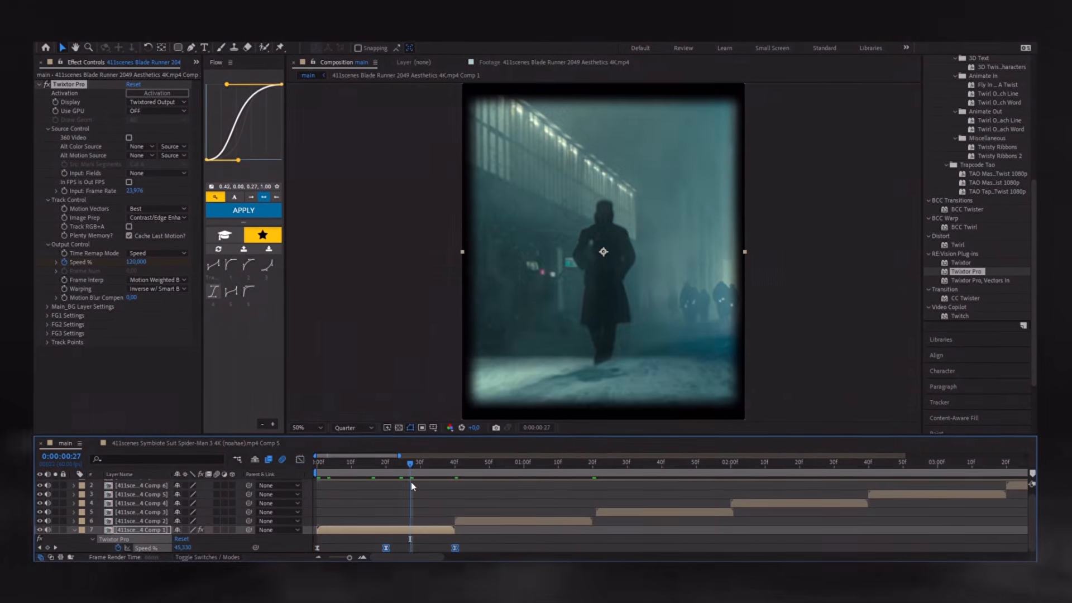
scroll(391, 479, down, 3)
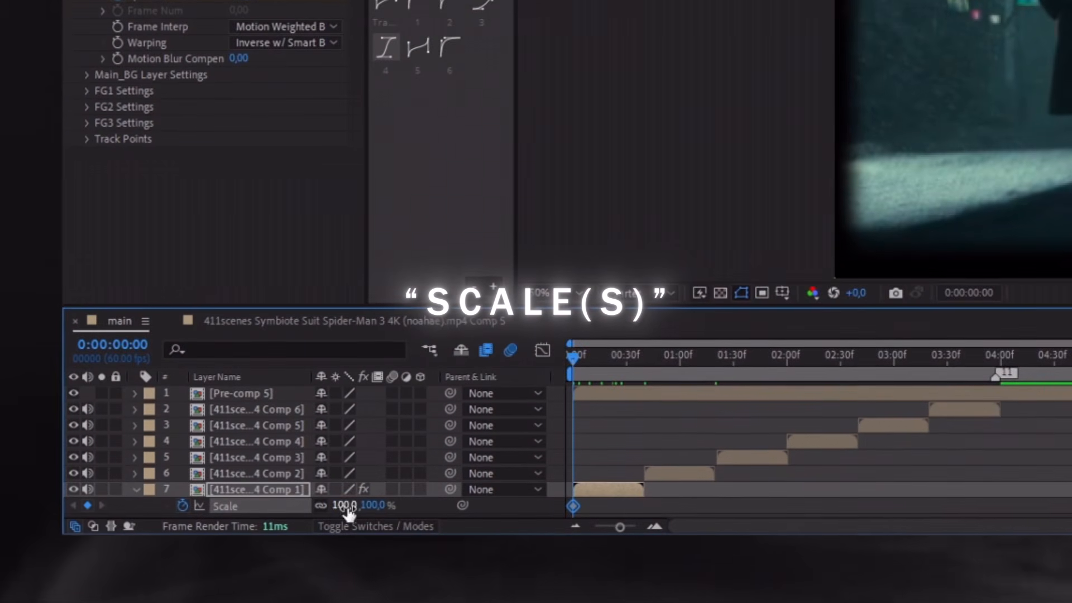
Keyframe the first clip's Scale from 140% at its start to 100% at its end
click(190, 544)
text(140)
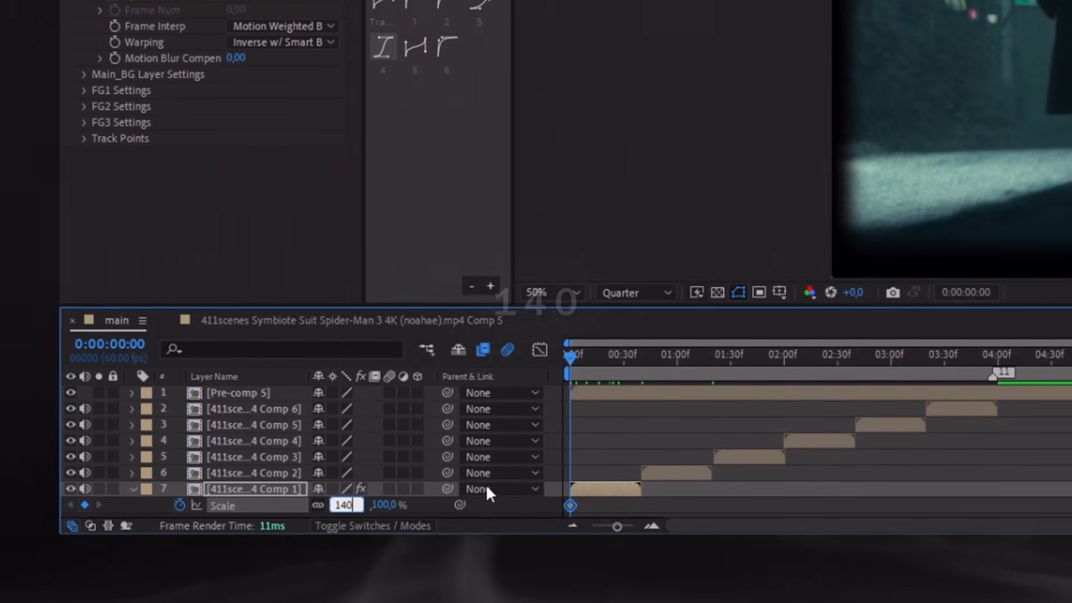
key(Return)
drag(569, 351, 313, 393)
scroll(637, 363, up, 2)
click(344, 501)
text(100)
key(Return)
scroll(530, 416, down, 2)
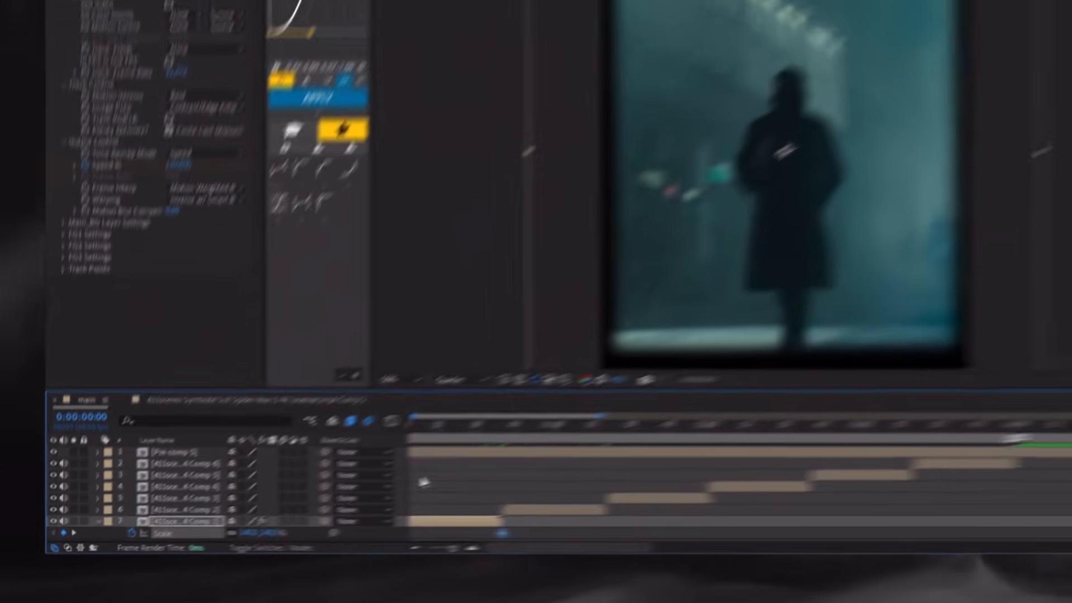
scroll(642, 464, down, 1)
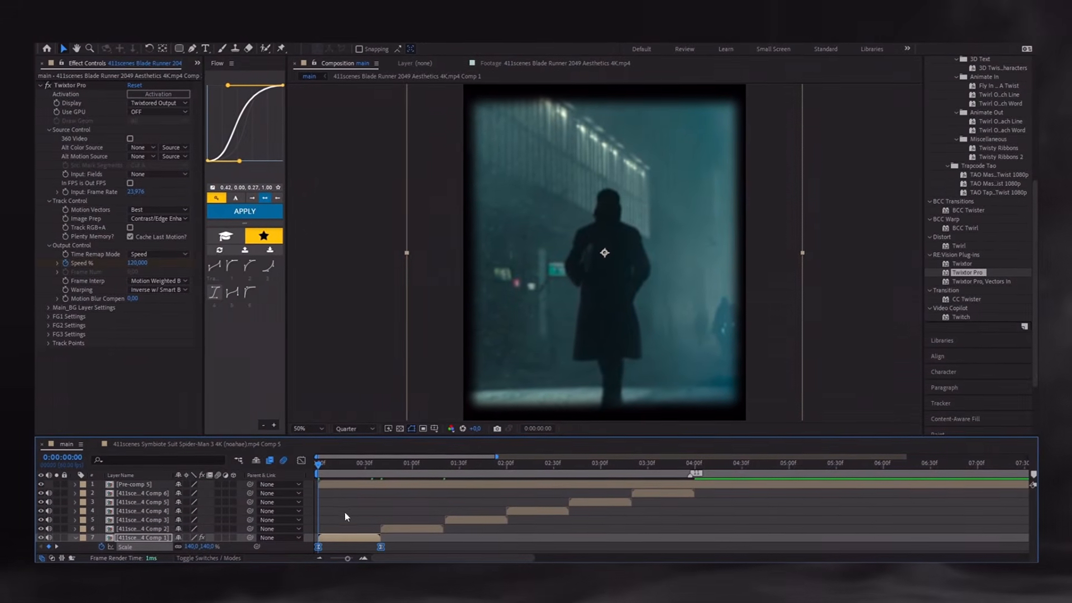
Smooth the first clip's Scale curve between its two keyframes in the graph editor
click(302, 464)
click(343, 506)
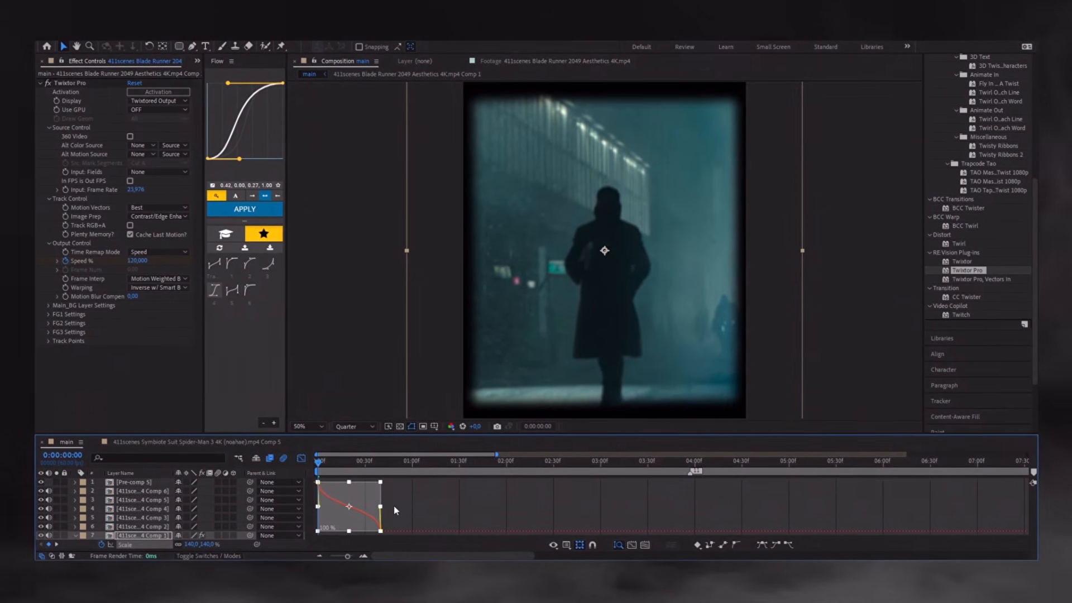
key(shift+F3)
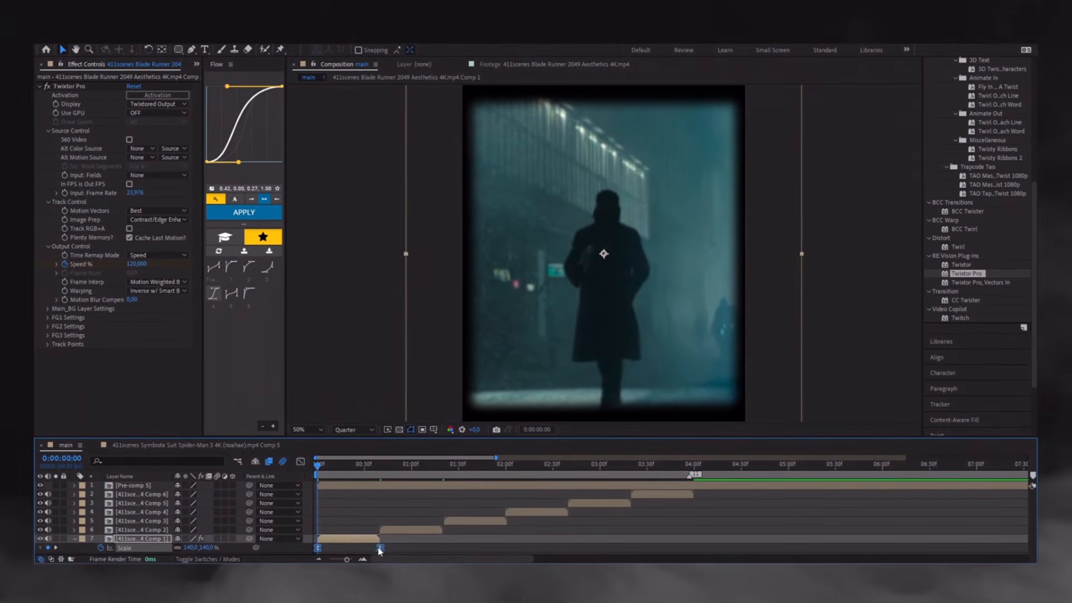
Copy the first clip's Scale keyframes to the start of the second clip and reveal them there
drag(319, 464, 376, 465)
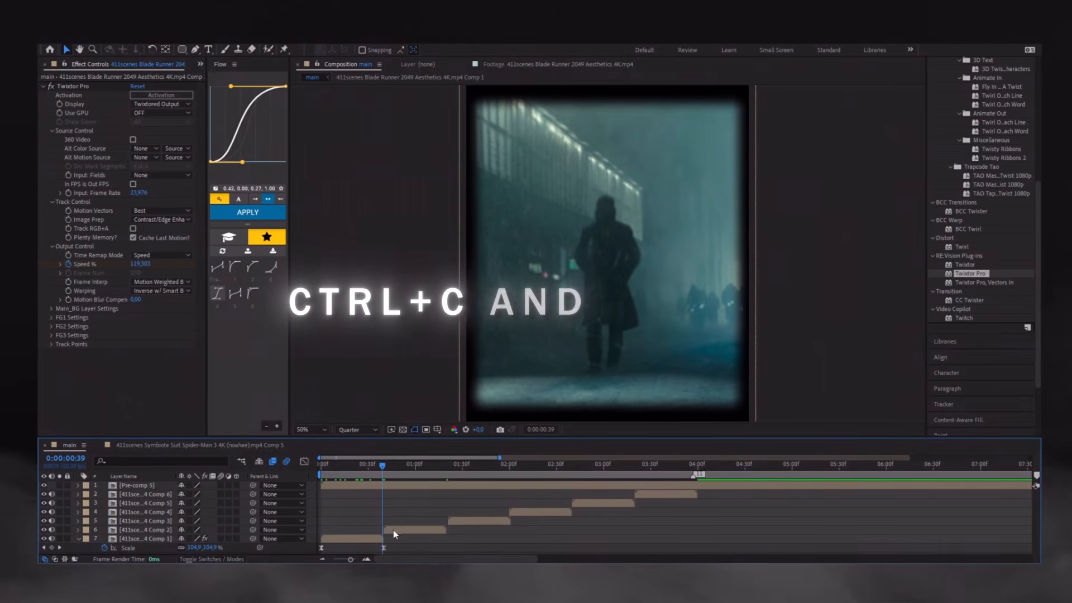
key(Page_Down)
key(ctrl+v)
key(u)
scroll(448, 538, up, 2)
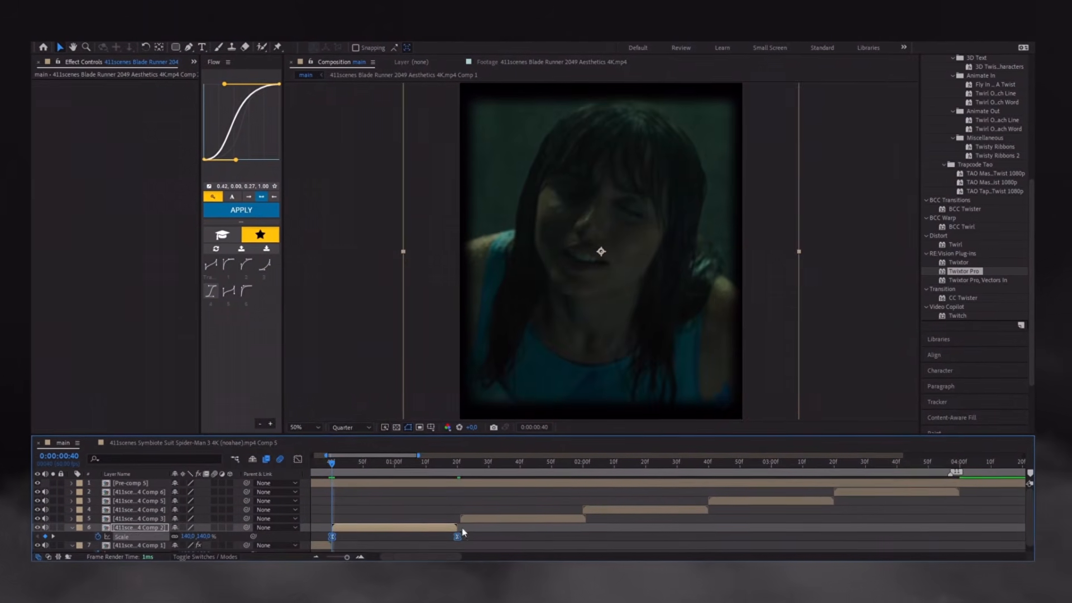
Paste the Scale keyframes onto the third and fourth clips, starting where each clip begins
scroll(464, 529, down, 1)
click(472, 520)
drag(337, 463, 586, 463)
key(ctrl+v)
key(u)
click(600, 508)
key(ctrl+v)
scroll(586, 486, down, 3)
Copy the Twixtor Pro effect with its Speed % keyframes onto the remaining clips, aligned to each clip's start
drag(448, 462, 360, 480)
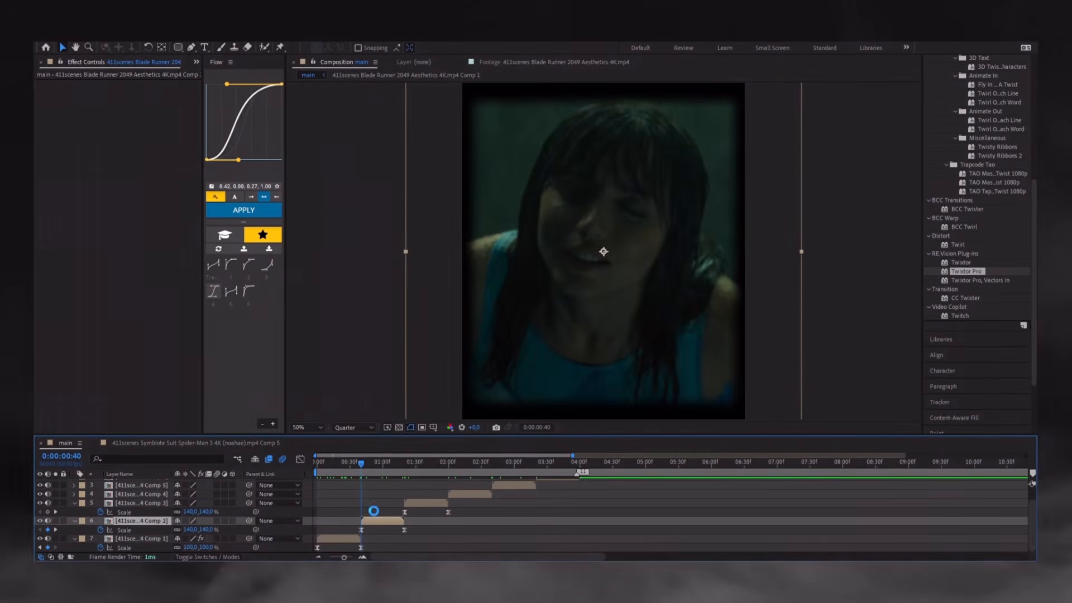
click(308, 433)
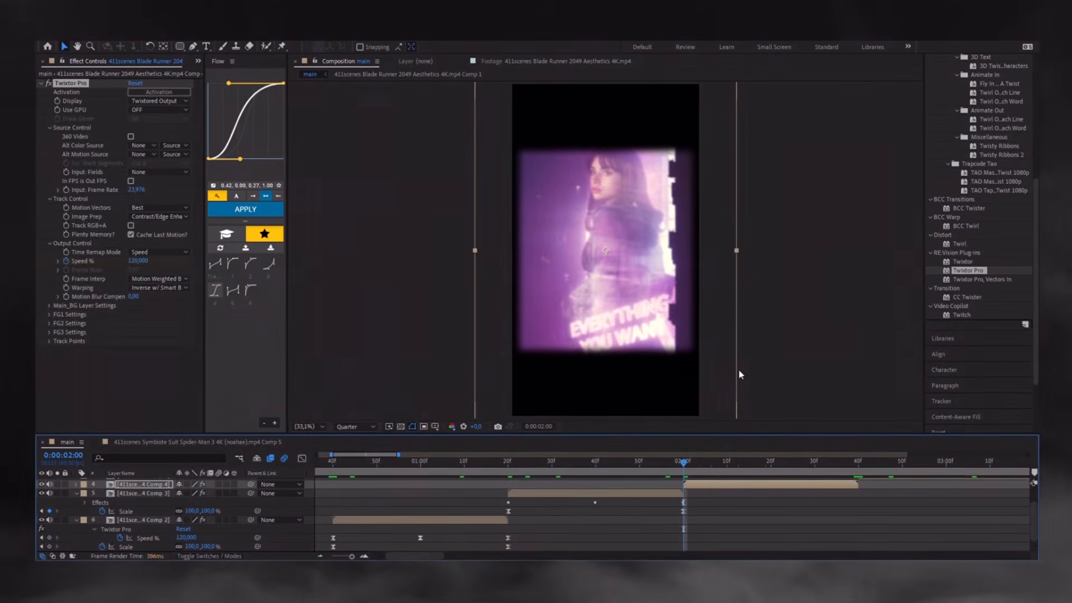
mouse_move(682, 463)
mouse_down()
mouse_move(627, 463)
mouse_move(681, 464)
mouse_up()
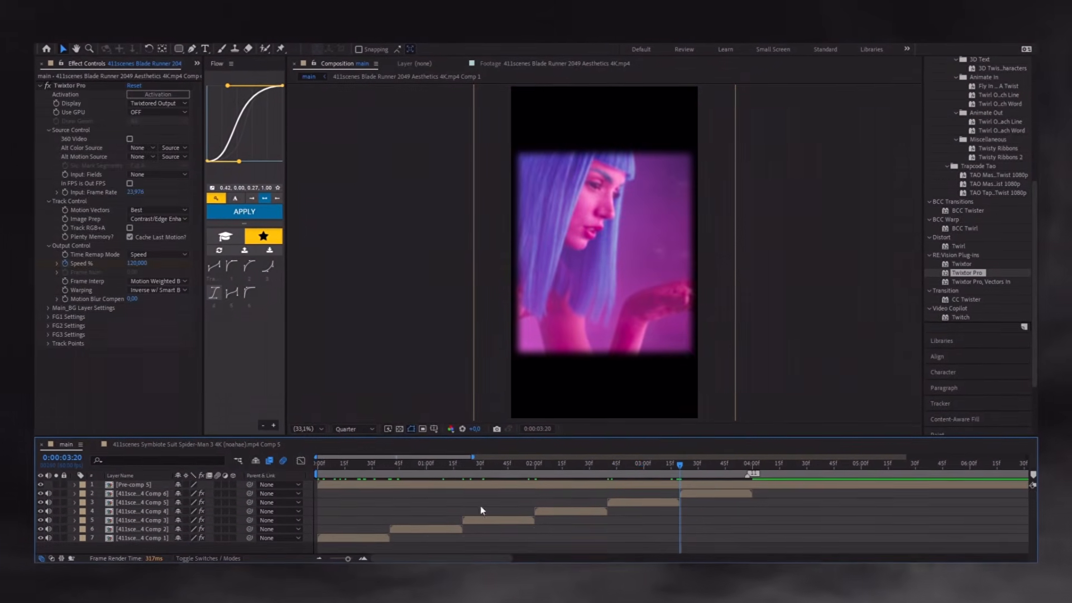
Create an adjustment layer above all the clips and trim it to end with the last clip
right_click(312, 538)
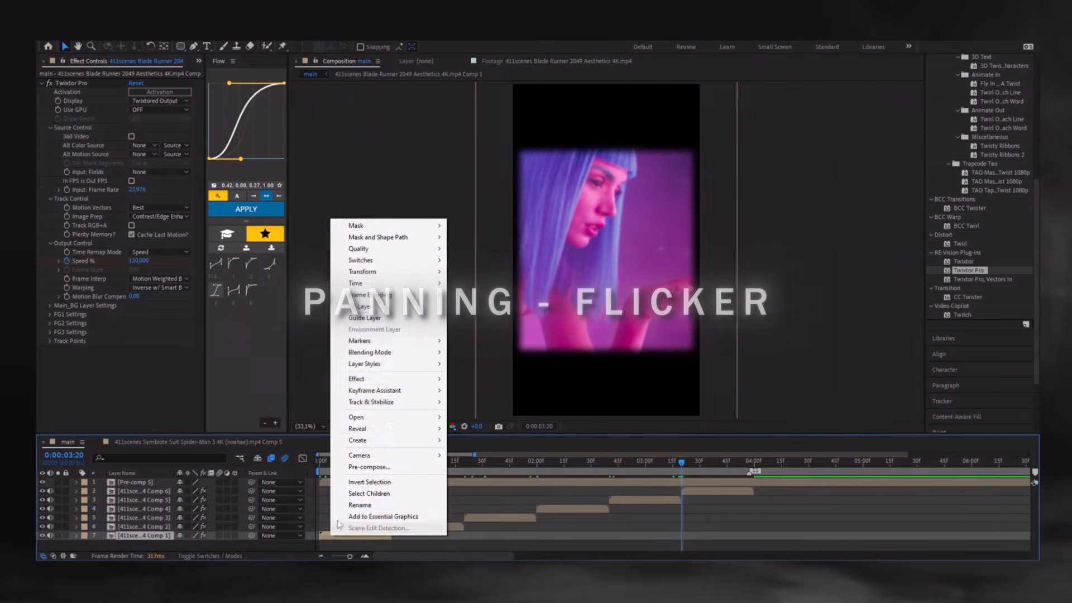
right_click(307, 402)
mouse_move(324, 412)
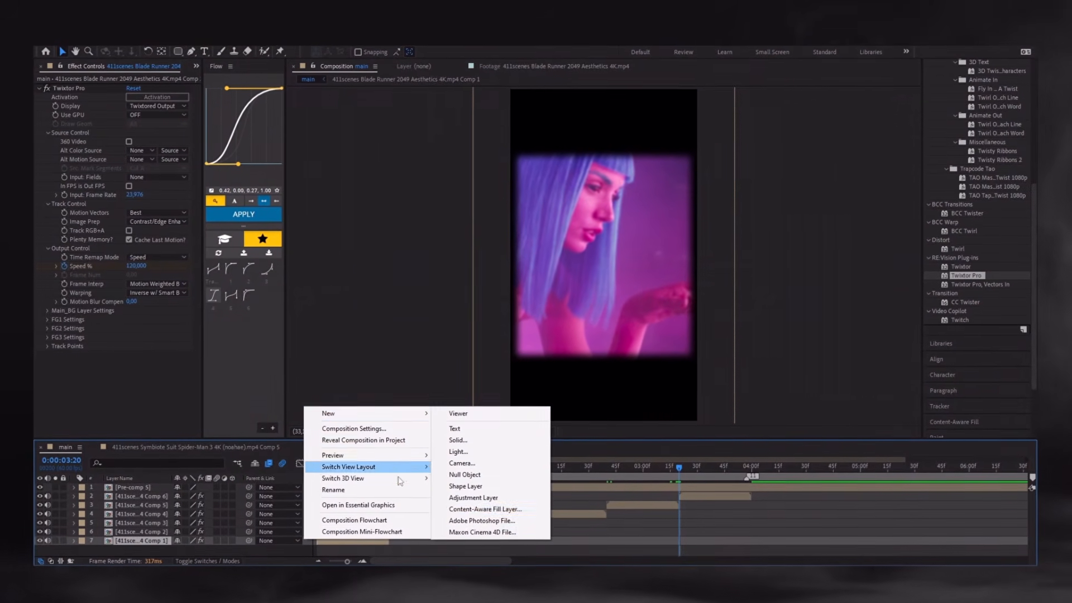
click(468, 496)
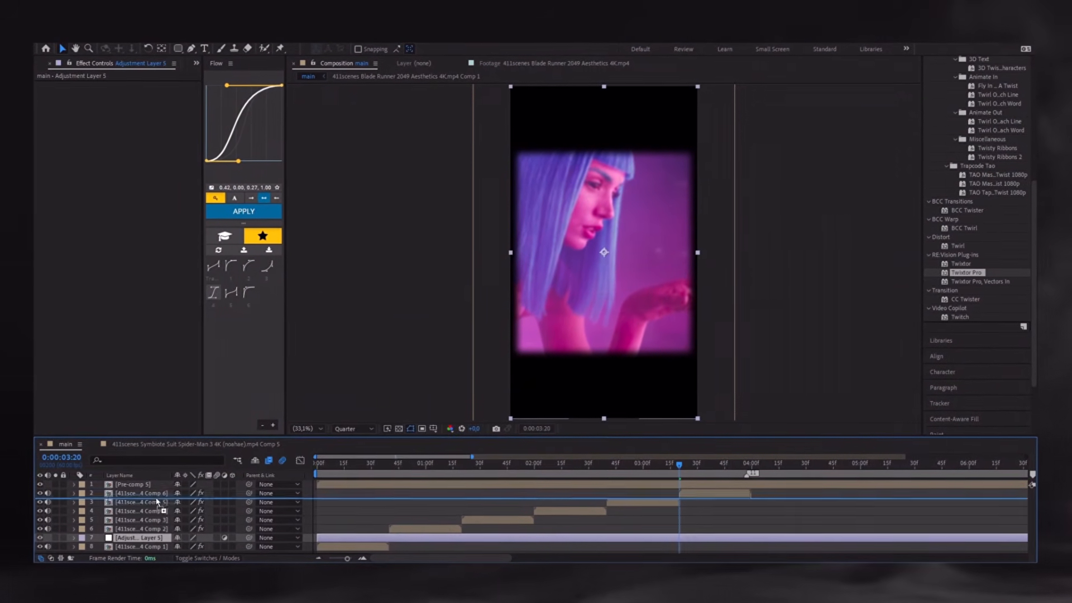
drag(156, 504, 156, 490)
drag(679, 465, 751, 464)
key(ctrl+shift+d)
key(Delete)
Search the effects for a shake preset and apply the S_Shake one to the adjustment layer
click(340, 464)
scroll(974, 168, up, 10)
click(977, 127)
text(sh)
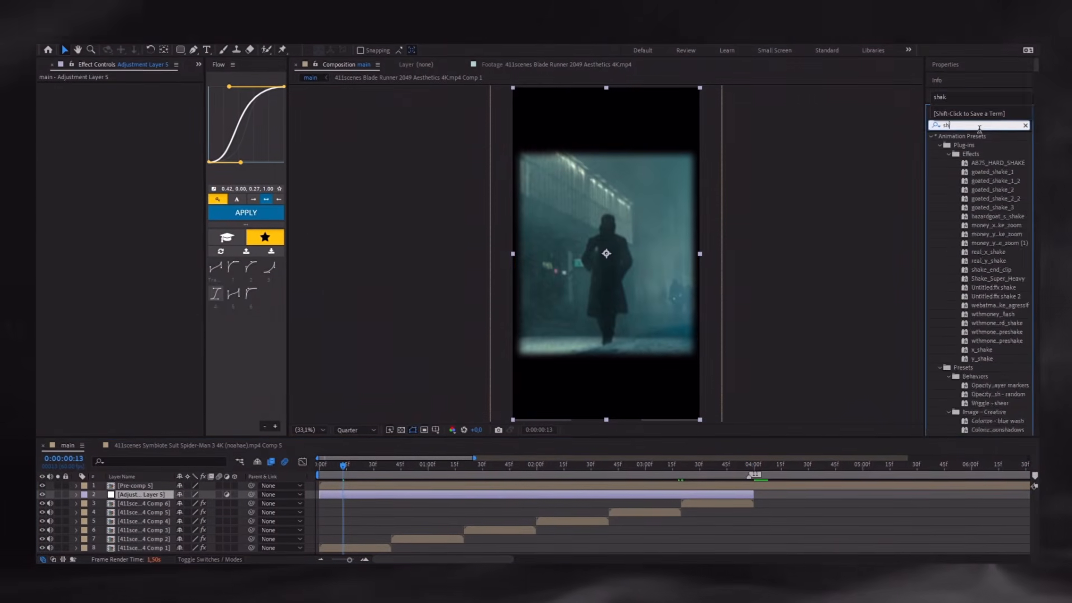
text(a)
double_click(993, 287)
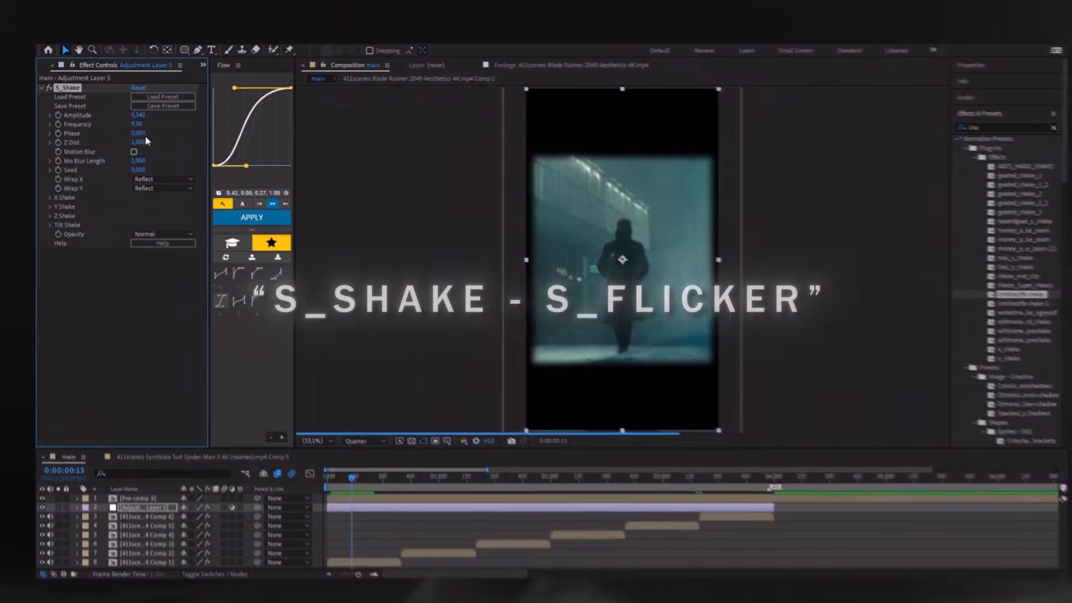
Set S_Shake's Frequency to 5 and its Amplitude to 0,06
click(133, 121)
text(5)
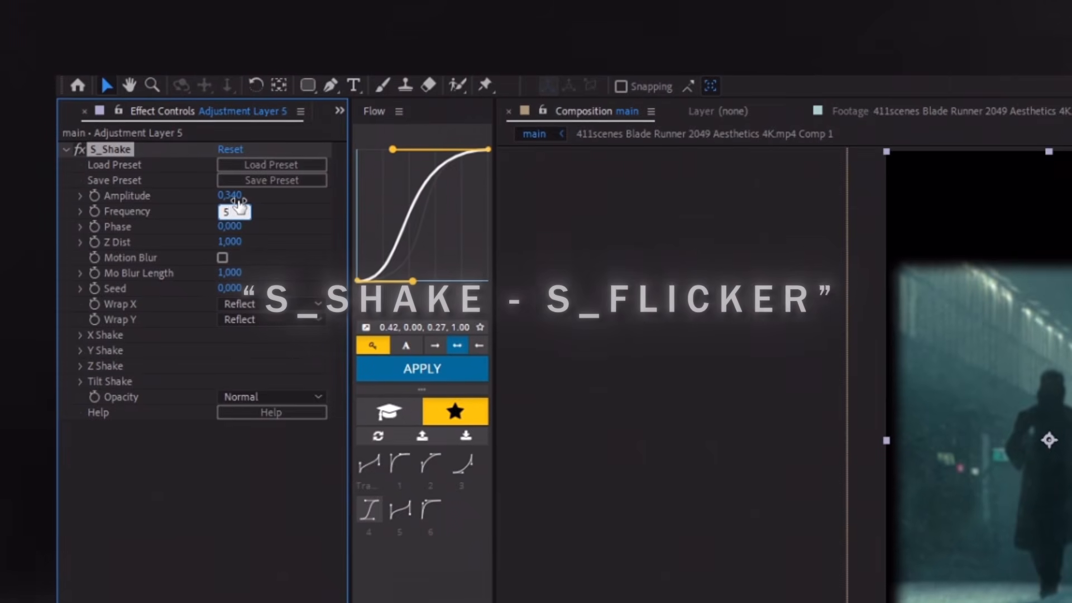
click(234, 195)
text(0,06)
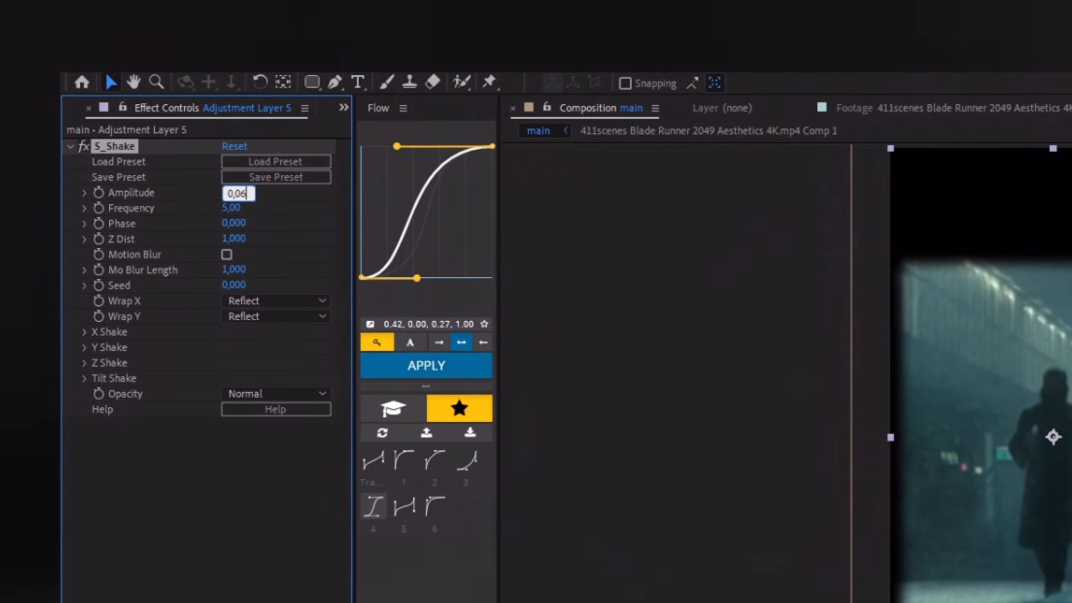
key(Return)
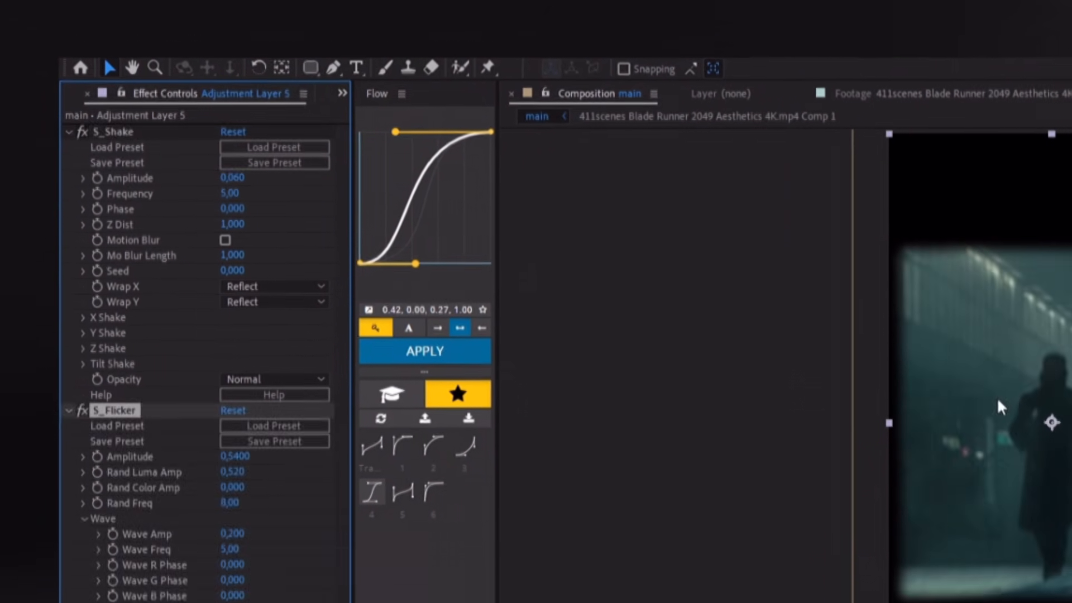
Set Rand Freq to 5 in the adjustment layer's S_Flicker effect and scrub through the result
click(229, 502)
text(5)
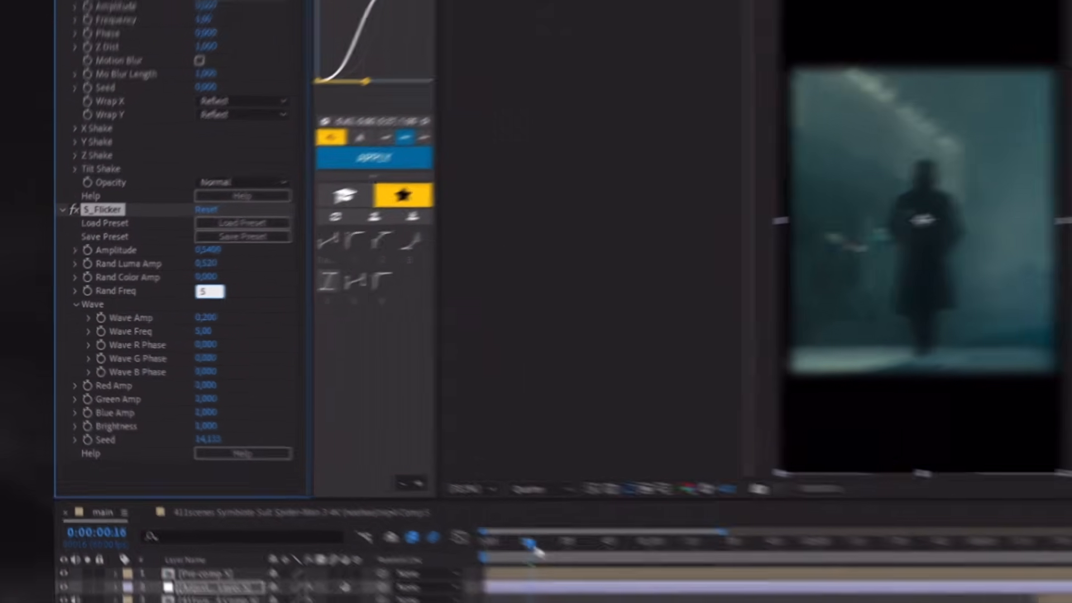
drag(600, 573, 660, 585)
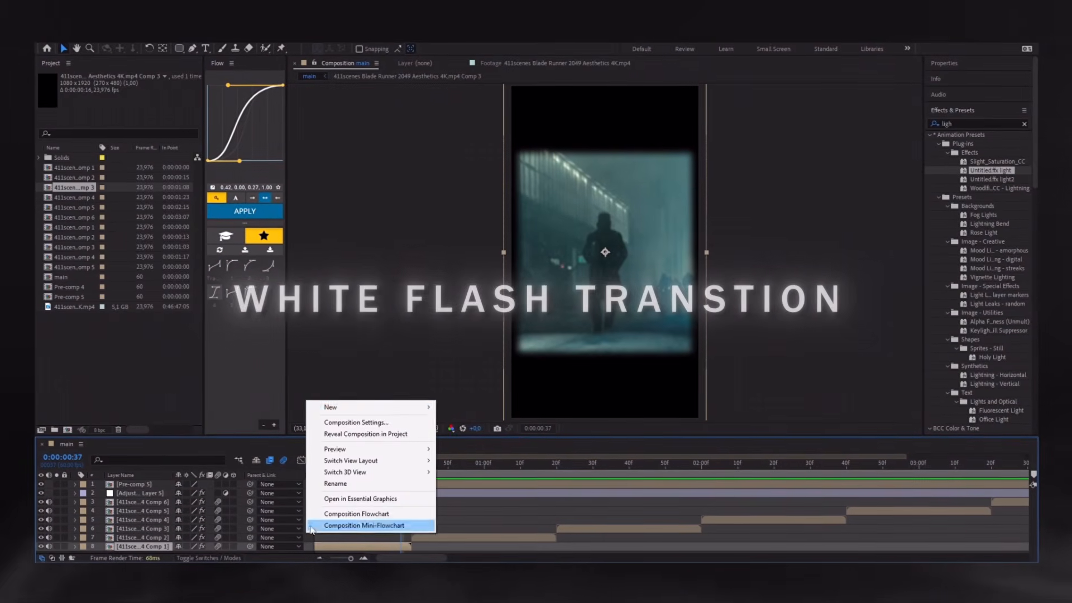
Create a white solid and trim it to a short flash at the cut between the first two clips
right_click(308, 401)
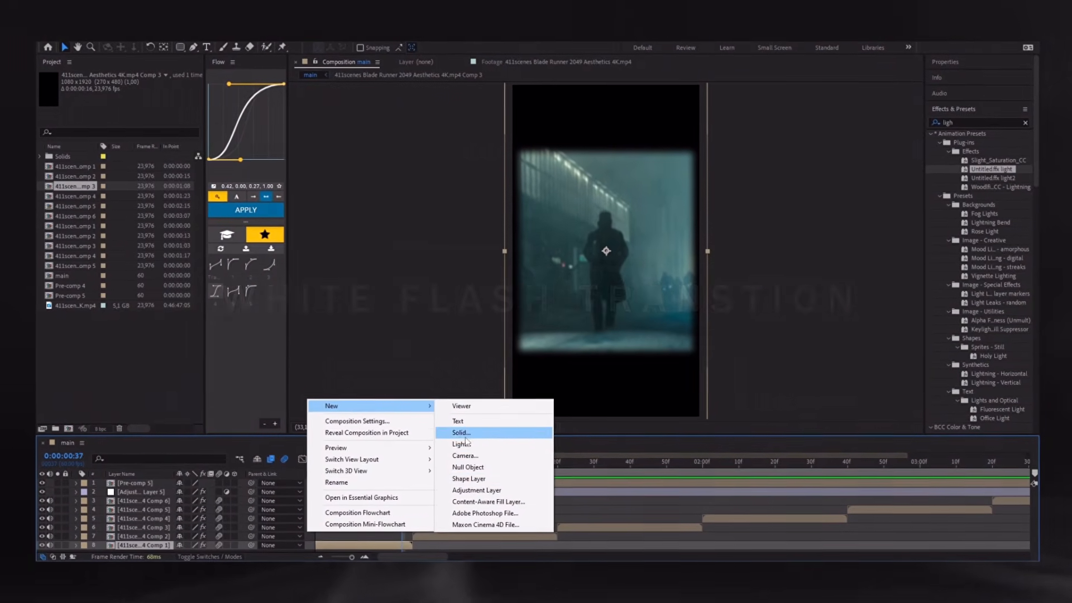
click(466, 433)
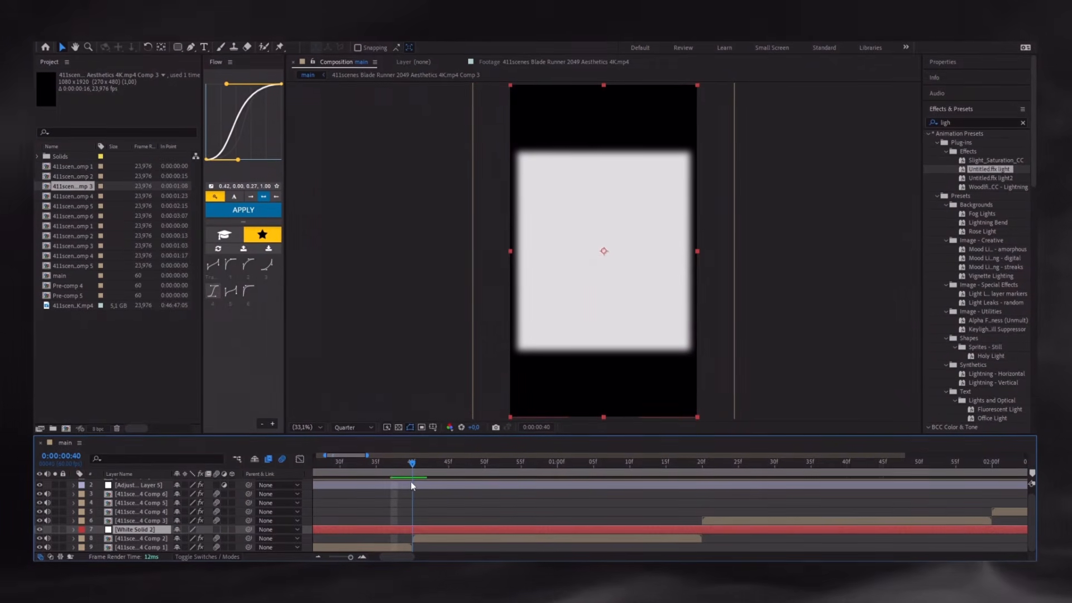
drag(402, 465, 418, 470)
key(ctrl+shift+d)
key(Delete)
click(400, 530)
key(Delete)
Duplicate the white flash solid four times, move the solids above the clips, and place the copies at the following cuts
click(413, 529)
key(ctrl+d)
key(ctrl+d)
key(ctrl+d)
key(ctrl+d)
shift+click(152, 521)
drag(152, 520, 153, 485)
mouse_move(415, 505)
mouse_down()
mouse_move(703, 517)
mouse_move(430, 519)
mouse_up()
drag(441, 504, 730, 508)
drag(450, 510, 735, 502)
drag(645, 519, 890, 521)
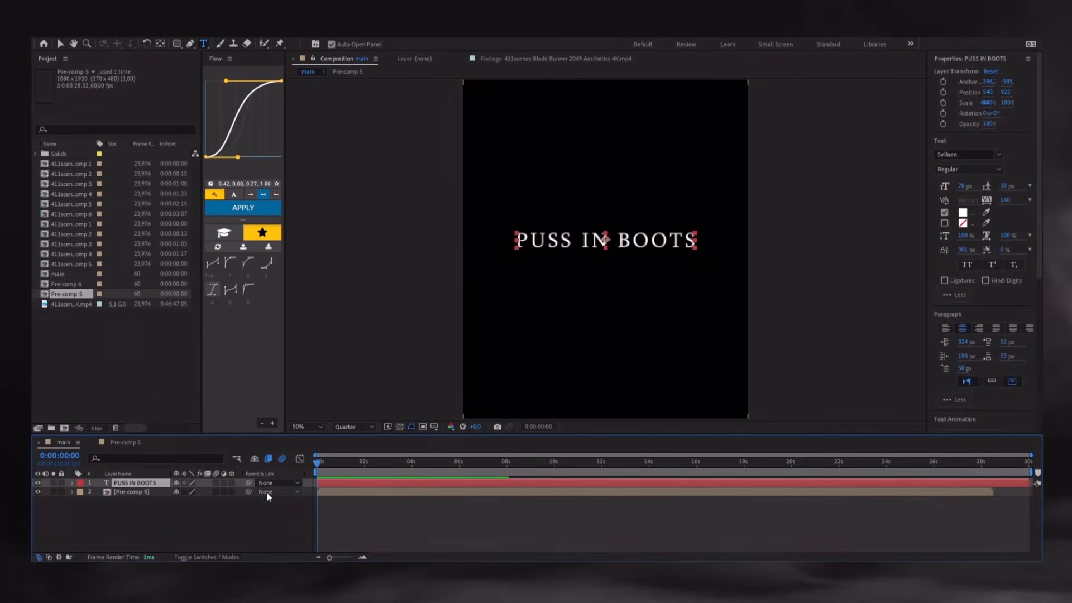
Create a black solid above the PUSS IN BOOTS text layer
right_click(301, 483)
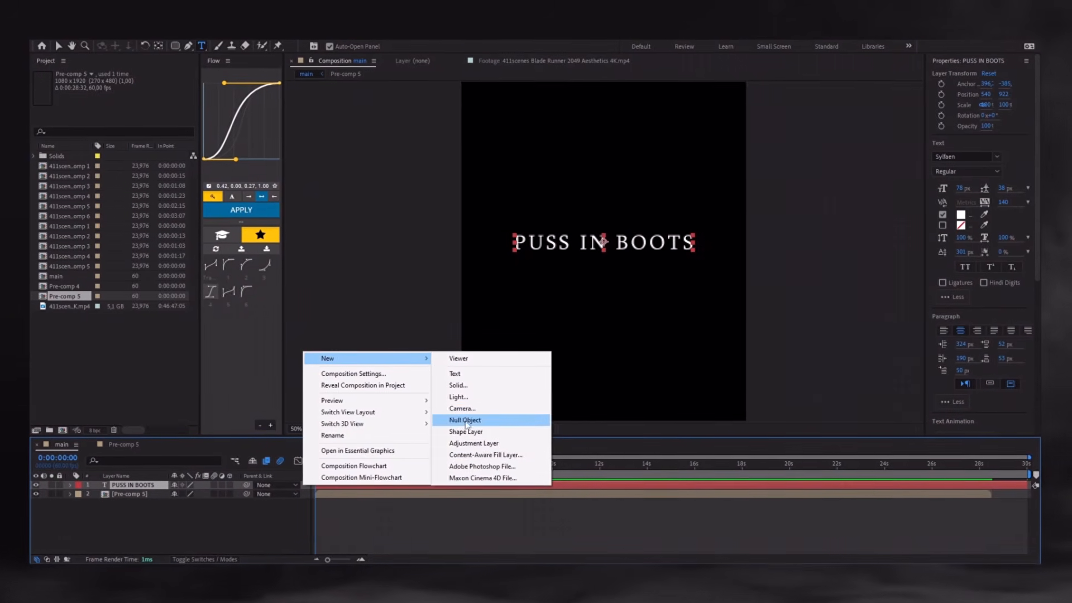
click(459, 388)
click(520, 365)
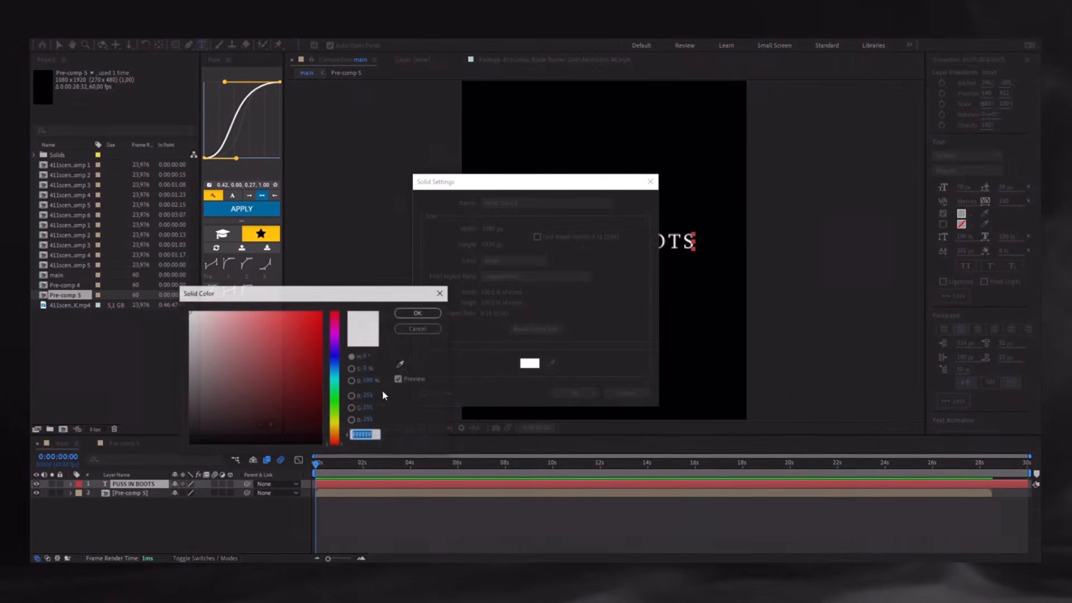
click(419, 312)
click(572, 393)
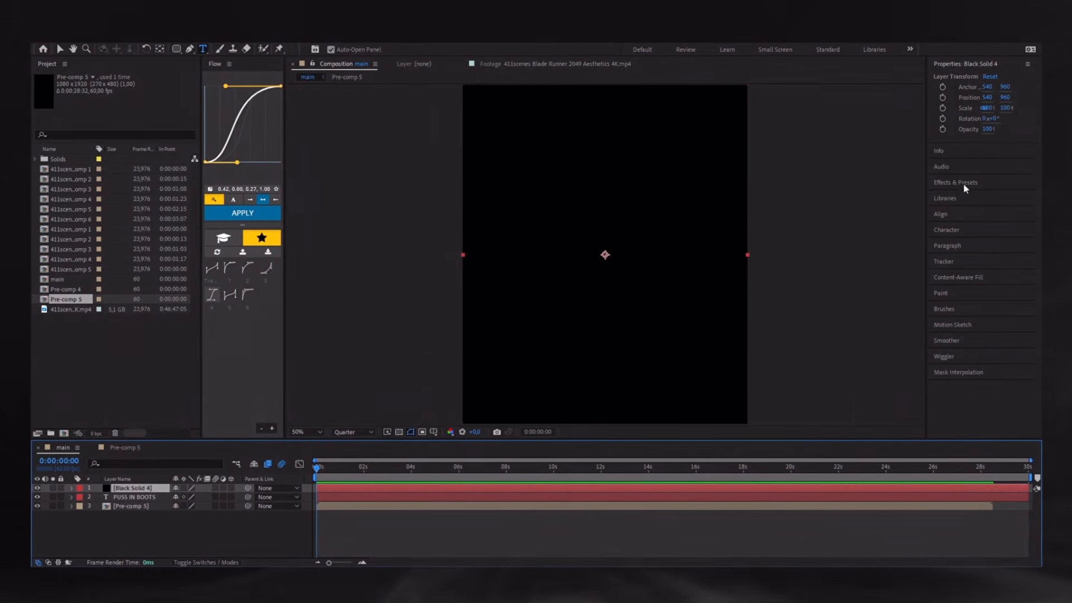
Find the Video Copilot Element effect and apply it to the black solid
click(964, 188)
text(elem)
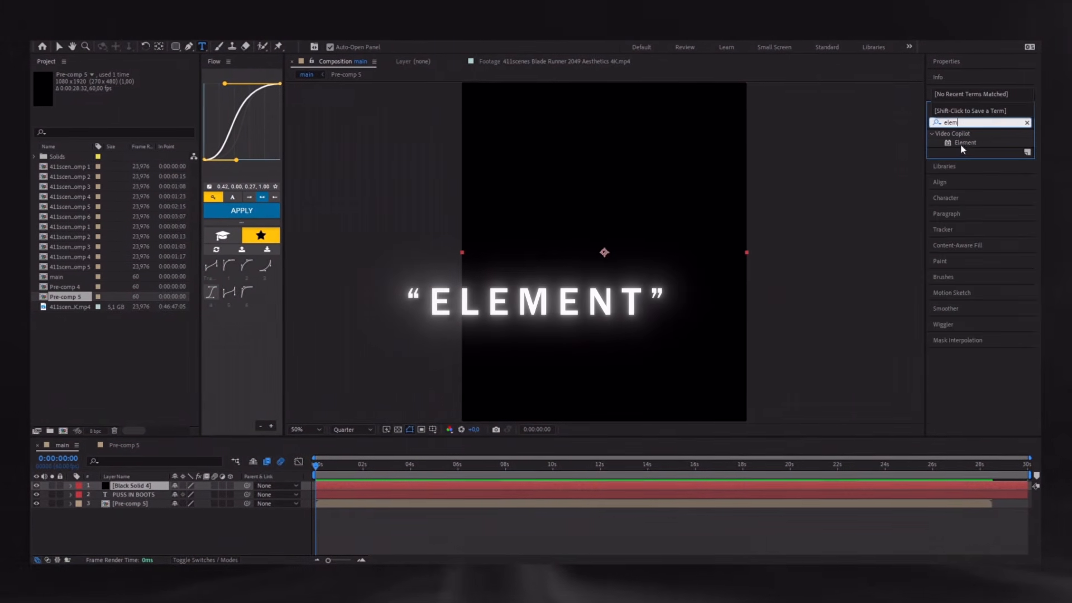
double_click(964, 143)
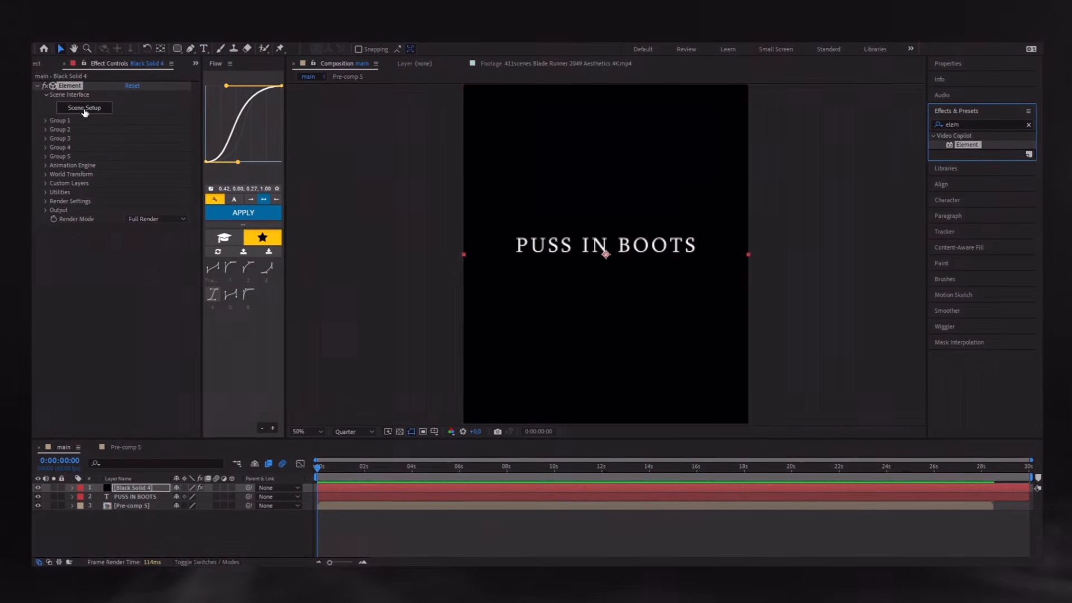
Enable Multi-Object in the Particle Look settings of Element's Group 1
click(42, 118)
click(53, 163)
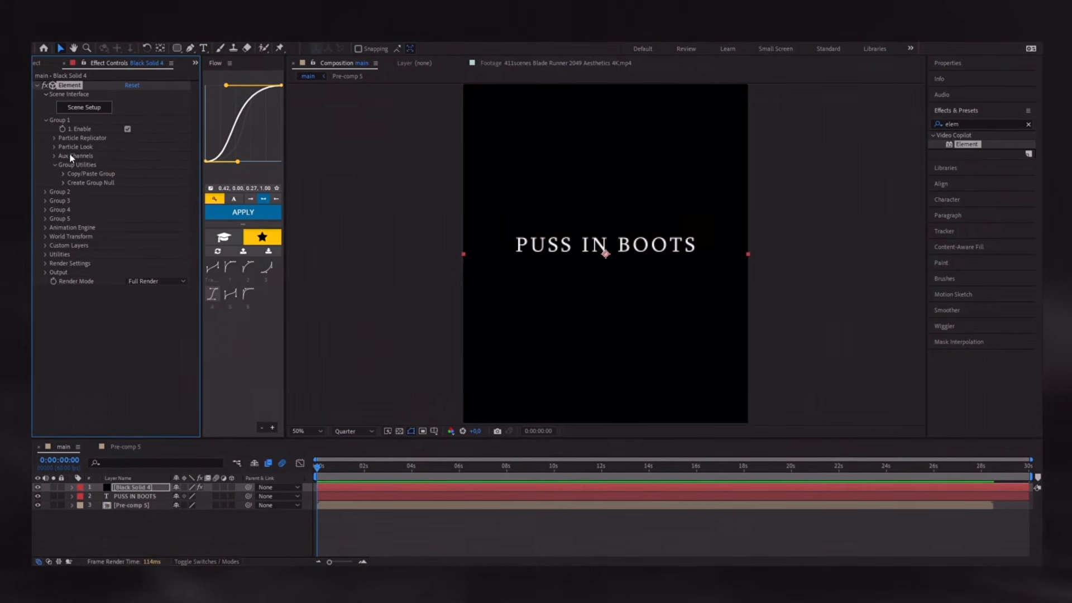
click(55, 136)
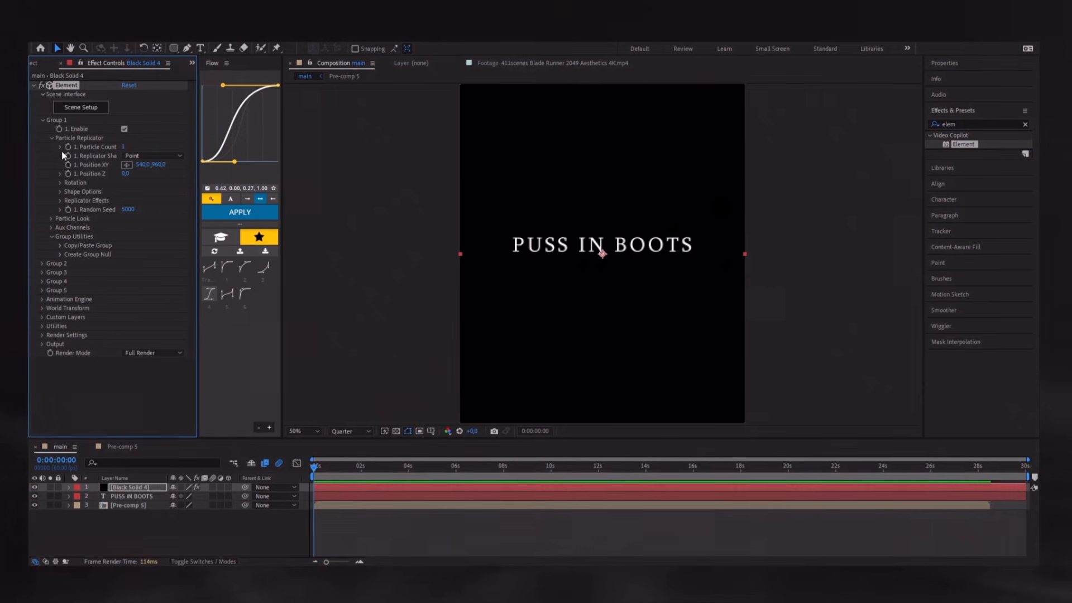
click(54, 217)
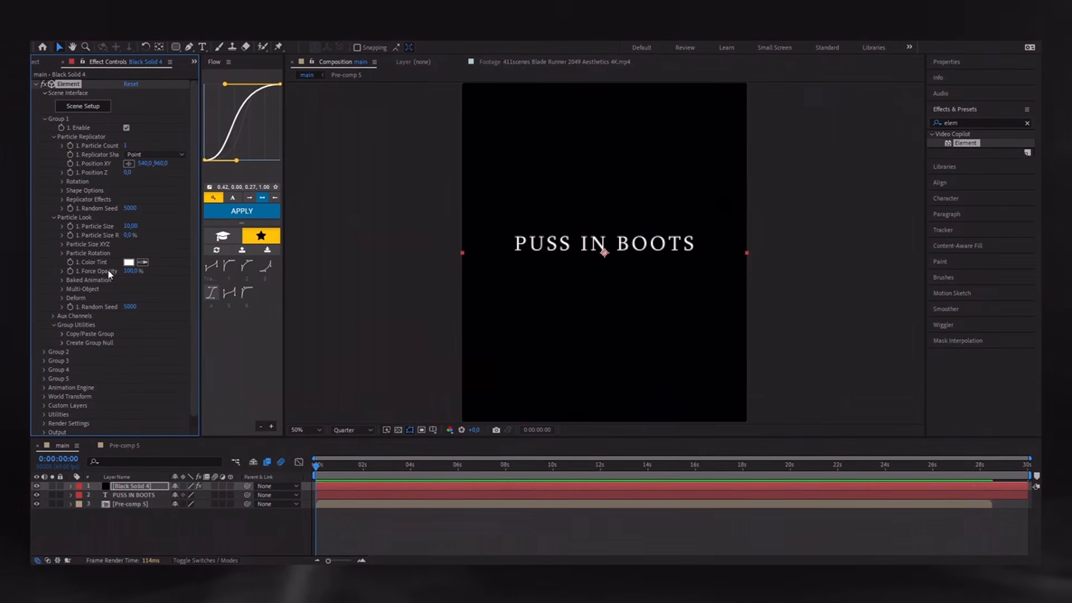
click(67, 288)
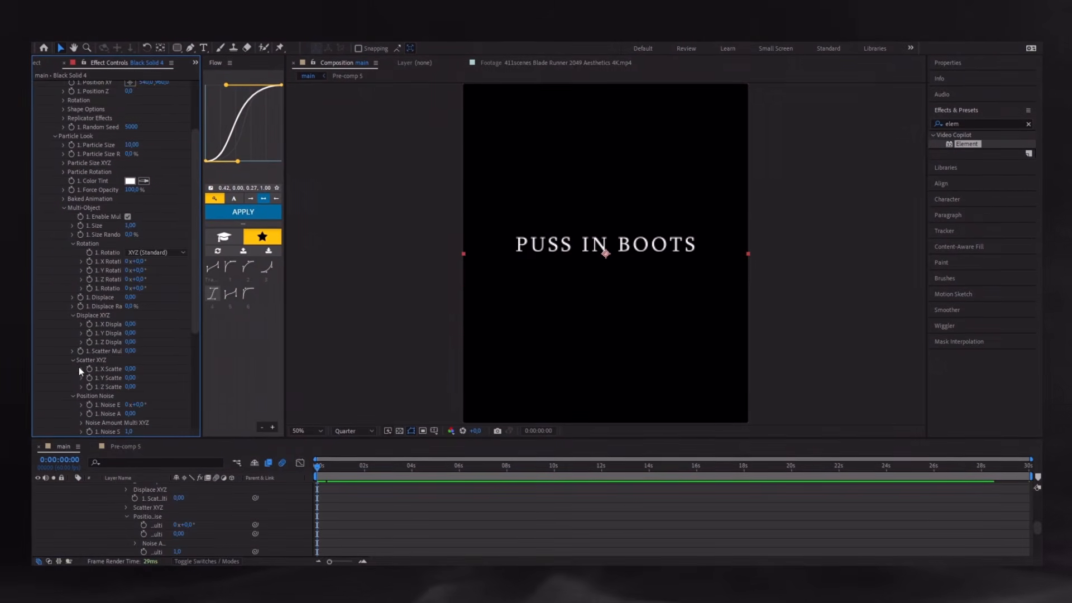
Assign the PUSS IN BOOTS text layer to Path Layer 1 in Element's Custom Text and Masks
scroll(80, 366, down, 5)
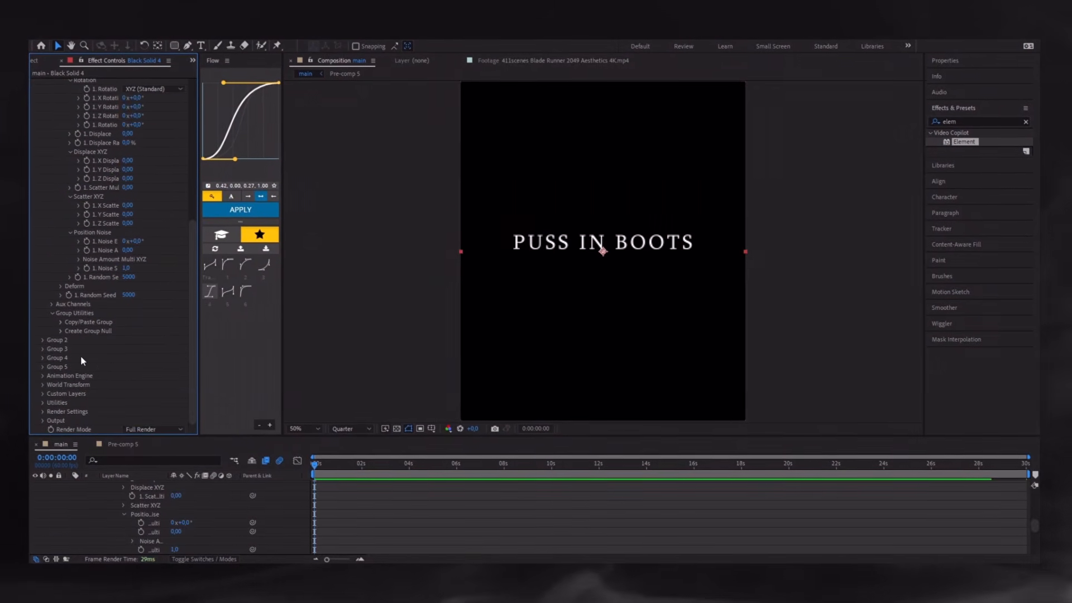
click(51, 403)
scroll(84, 335, down, 5)
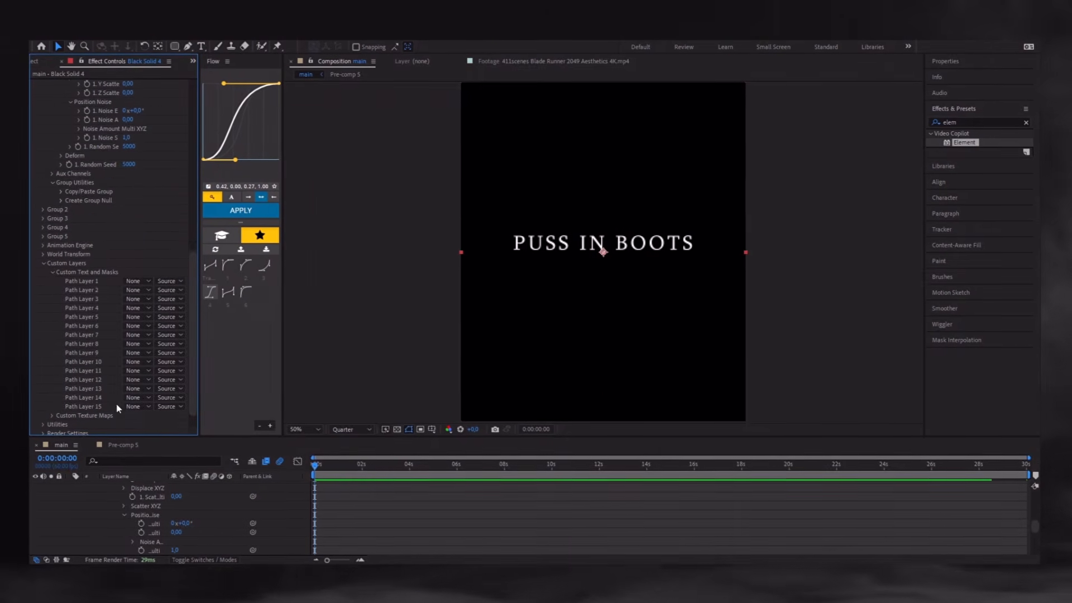
click(137, 282)
click(168, 321)
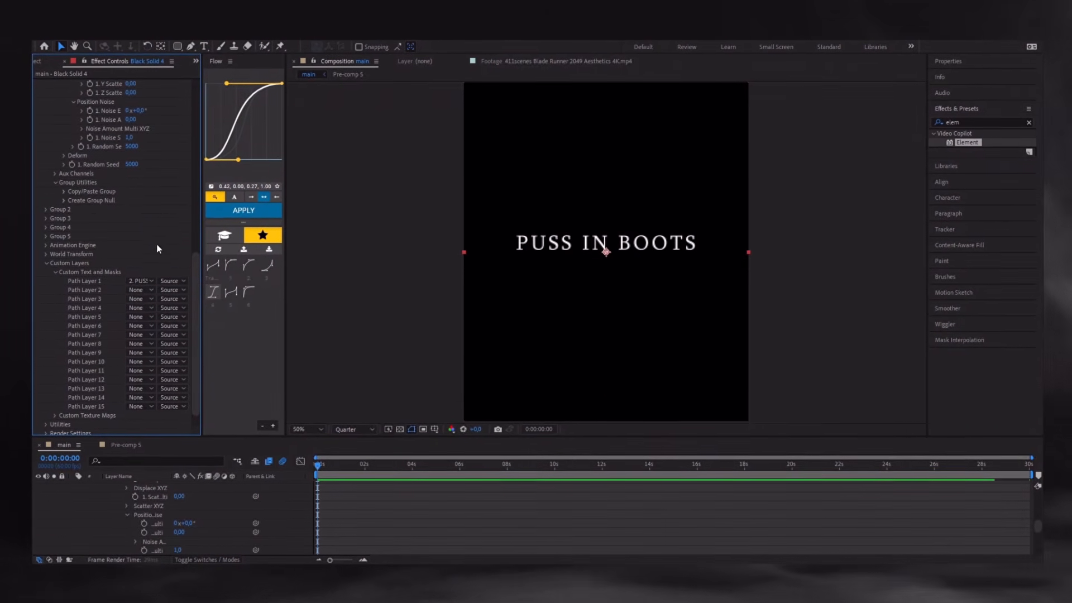
Open Element's scene setup and extrude the PUSS IN BOOTS text into a 3D model
scroll(154, 249, up, 15)
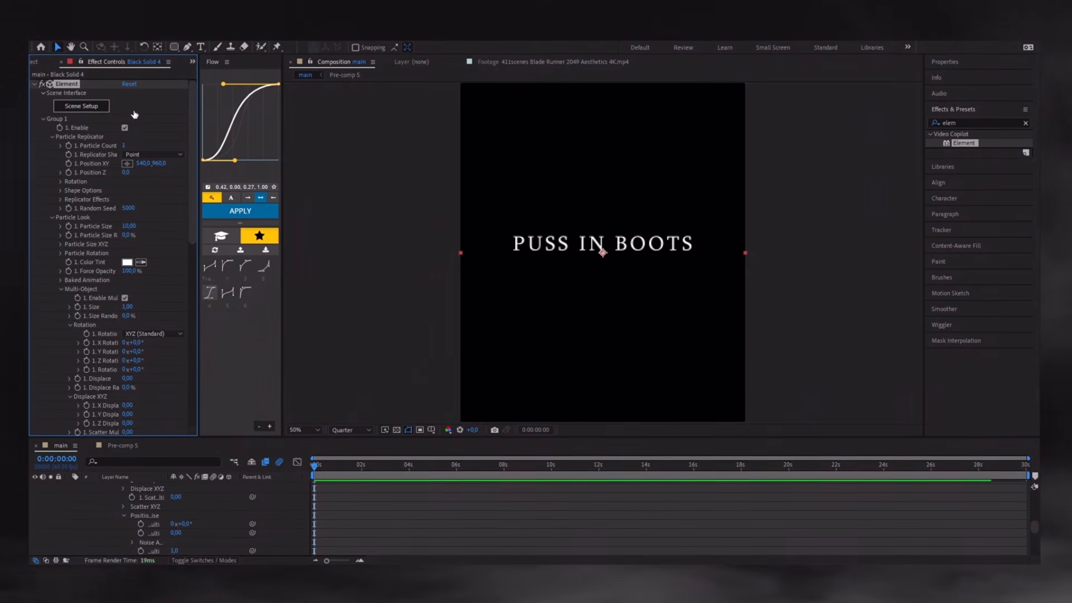
click(83, 106)
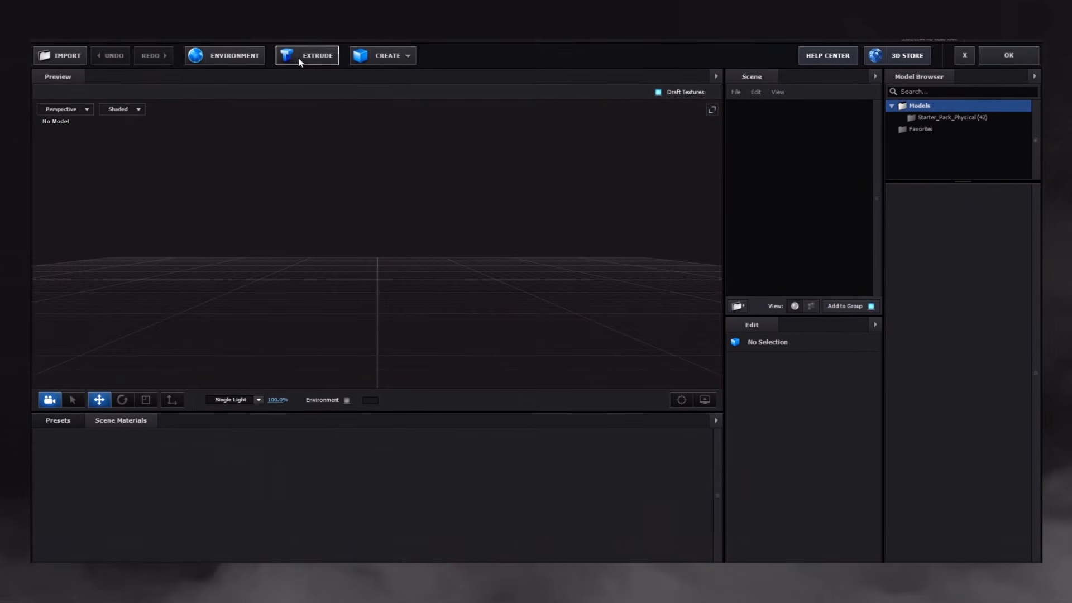
click(300, 60)
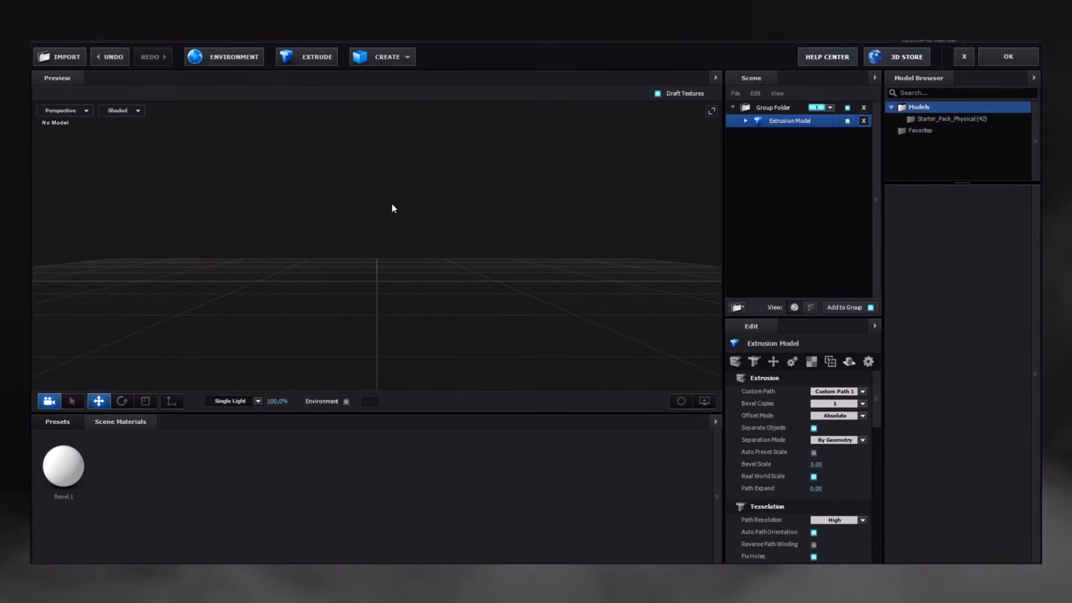
Apply the Round preset from the Physical bevels to the extruded text and accept the scene
click(61, 422)
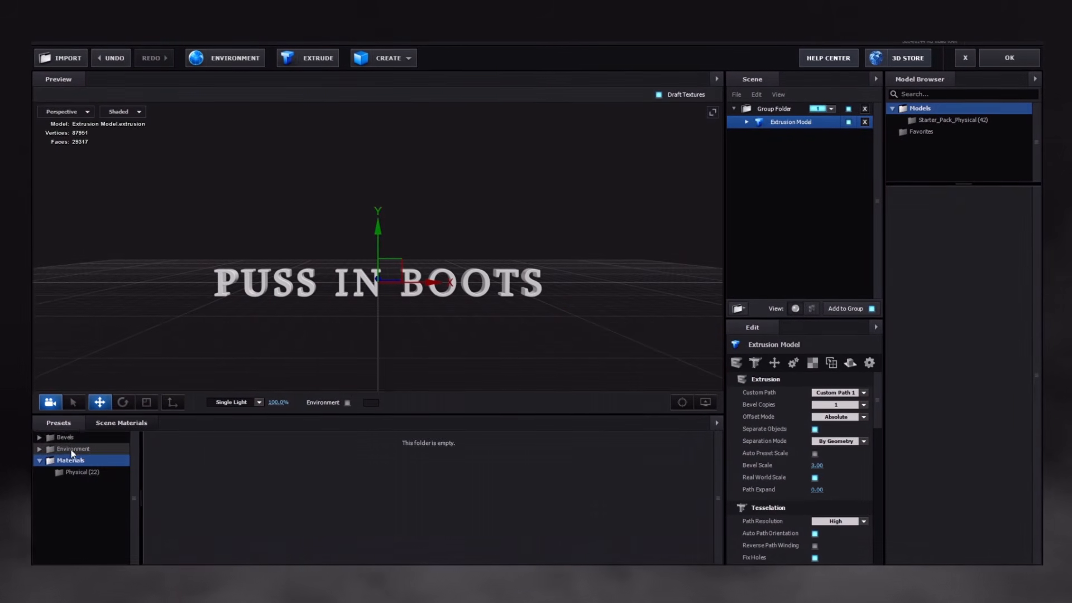
click(79, 445)
scroll(391, 491, down, 2)
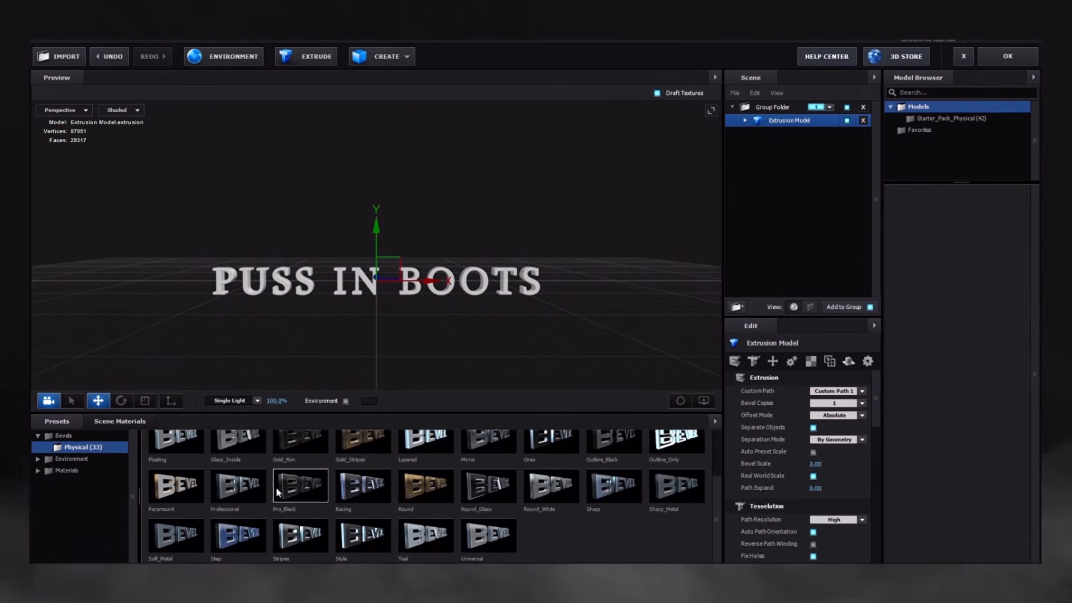
click(414, 483)
scroll(414, 482, up, 1)
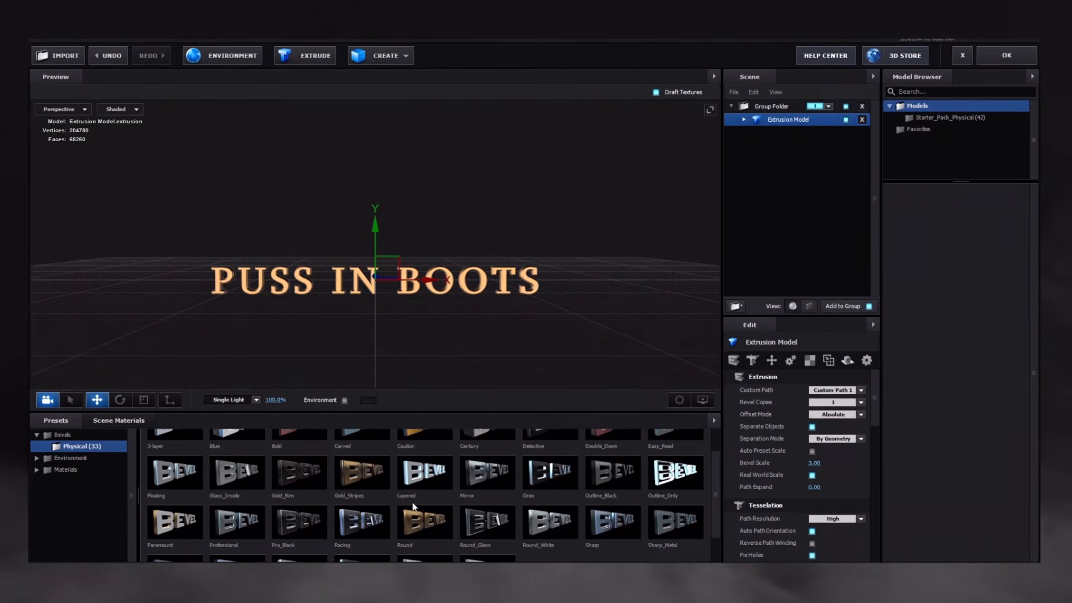
click(999, 53)
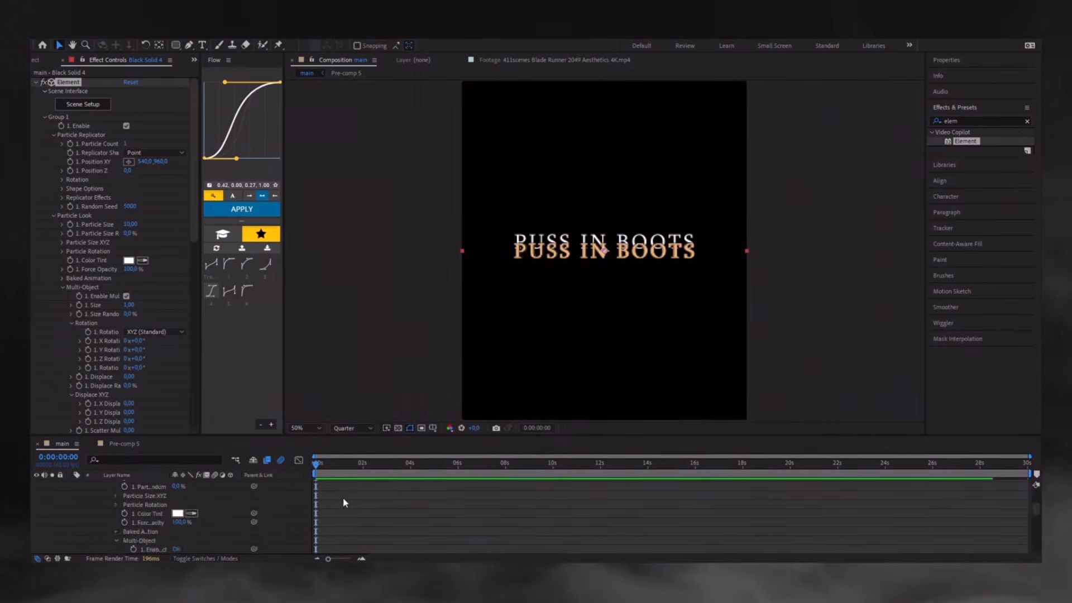
Collapse the layer properties in the timeline and hide the original PUSS IN BOOTS text layer
scroll(345, 498, up, 8)
scroll(335, 500, down, 20)
click(338, 504)
key(u)
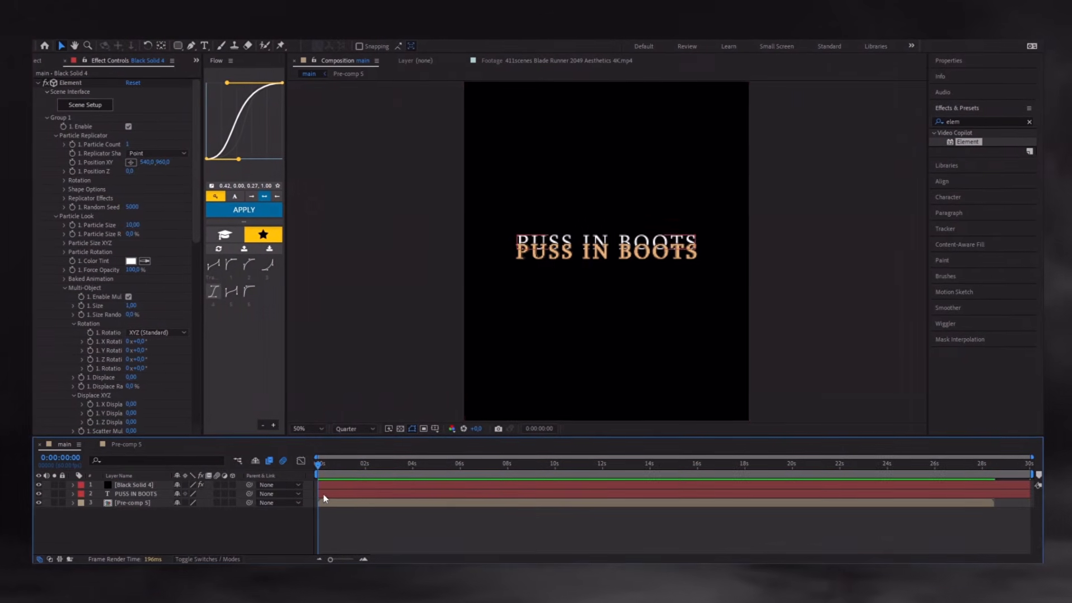
click(39, 493)
Find the Deep Glow effect, apply it to the black solid, and set its Exposure to 0.37
click(336, 492)
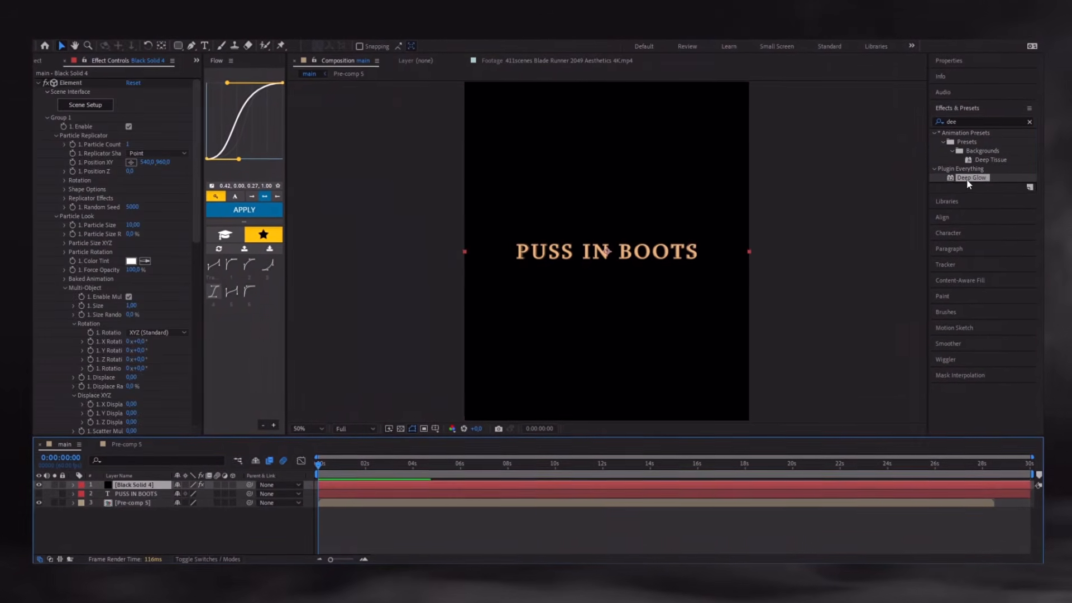
double_click(969, 179)
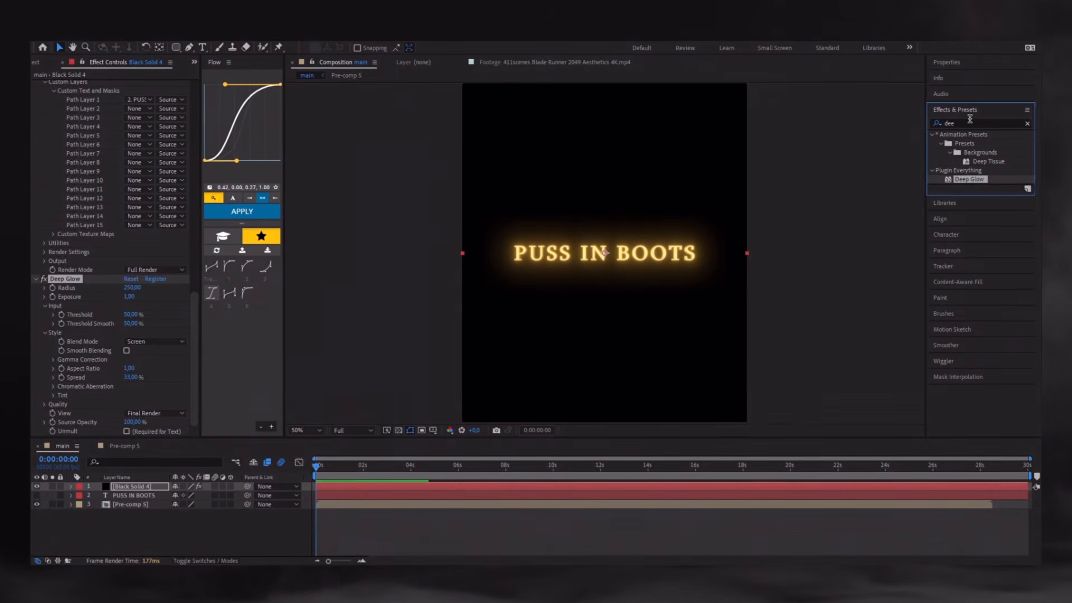
scroll(149, 186, up, 4)
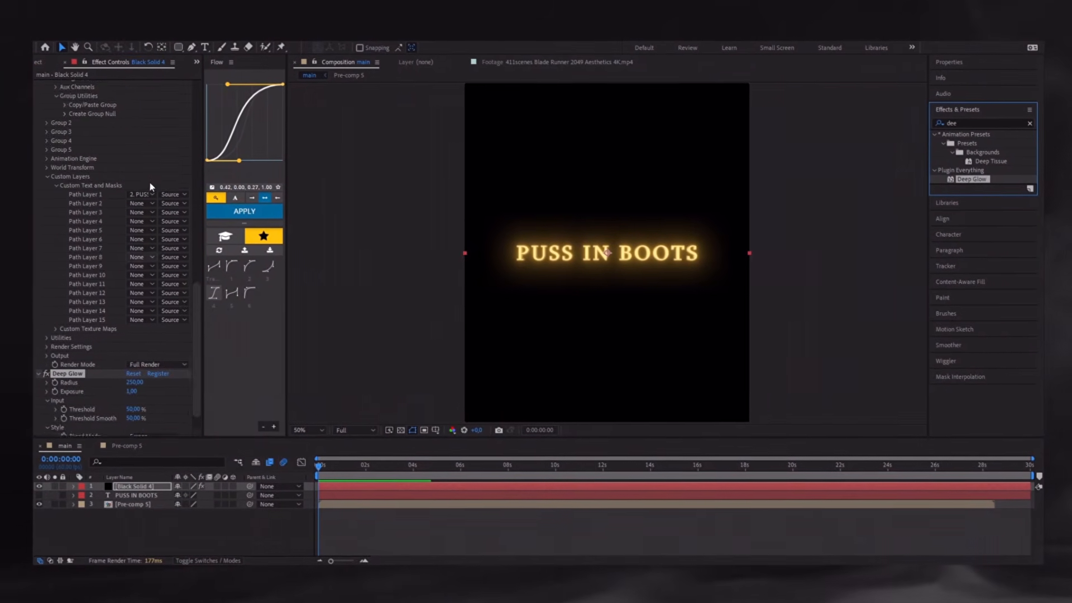
scroll(146, 202, down, 4)
drag(130, 297, 120, 300)
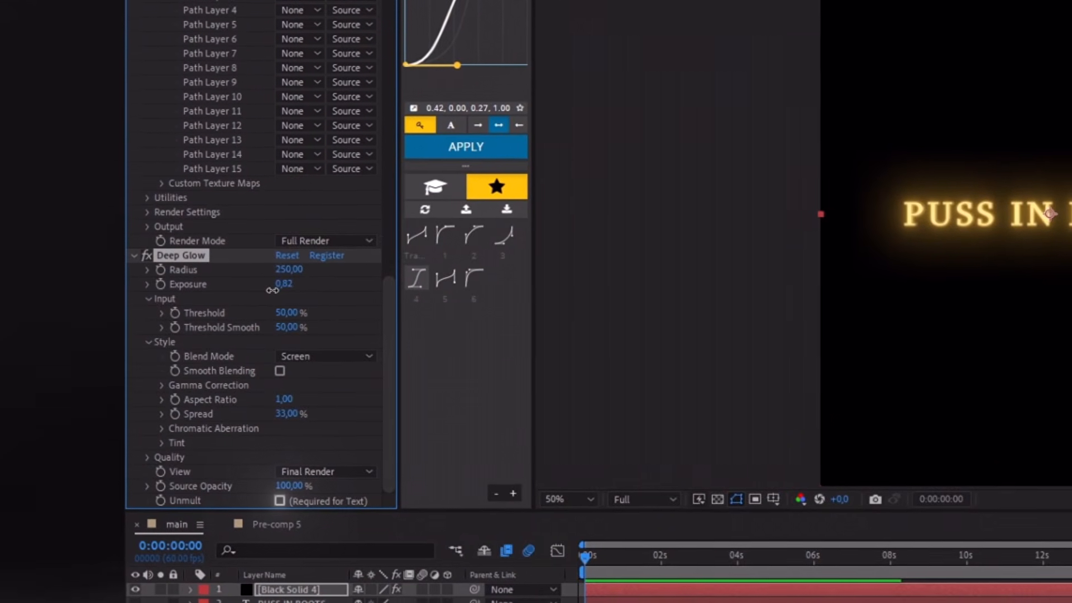
drag(272, 290, 239, 294)
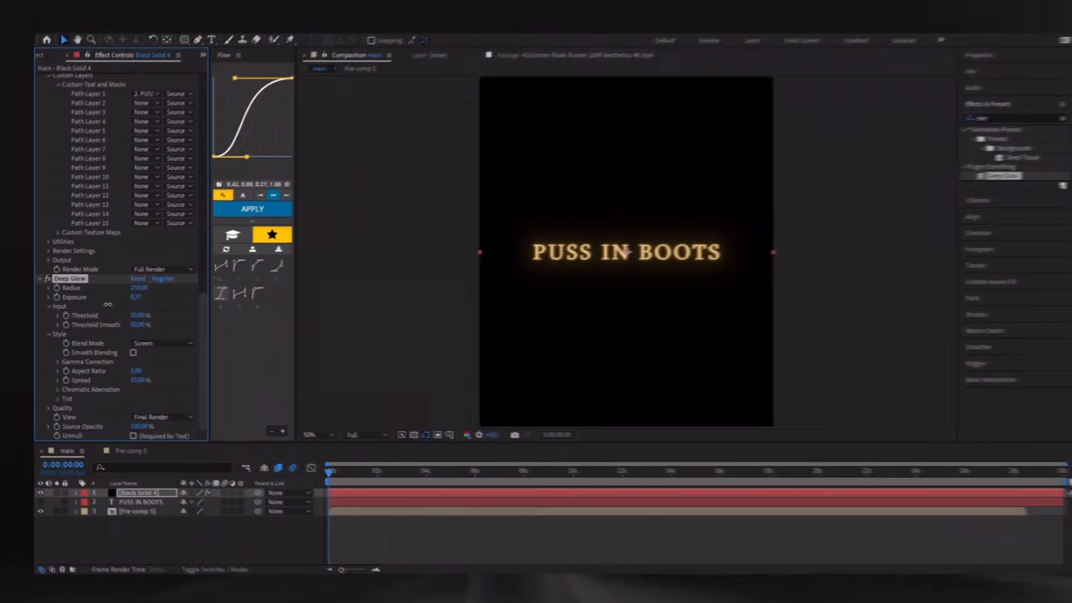
Set Element's Multi-Object Displace to 0.27 and start keyframing it at 0:00:00:00
scroll(144, 369, up, 1)
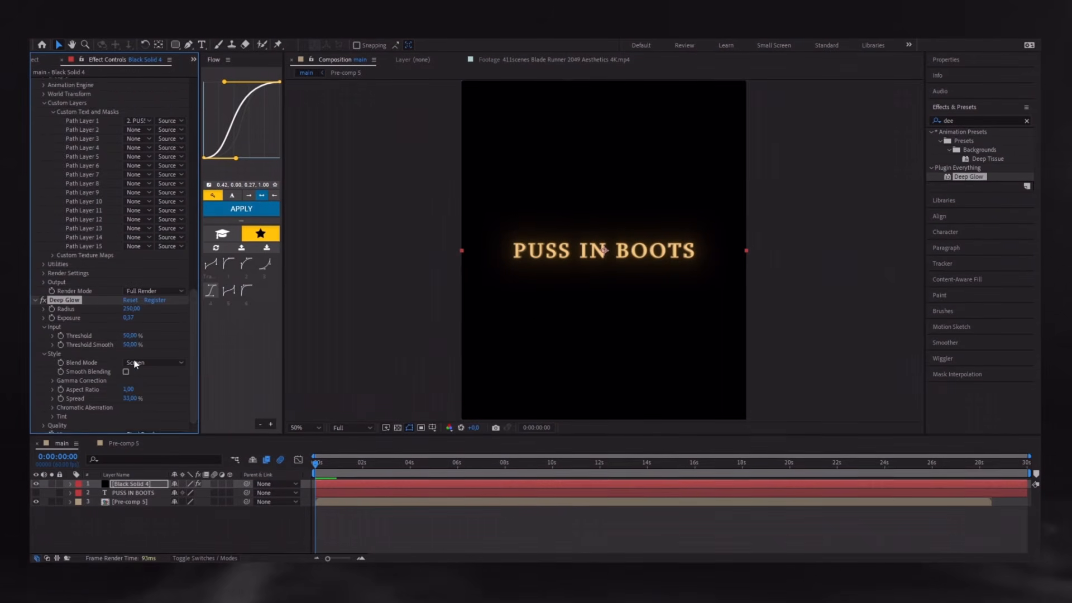
scroll(134, 357, up, 8)
drag(151, 252, 151, 251)
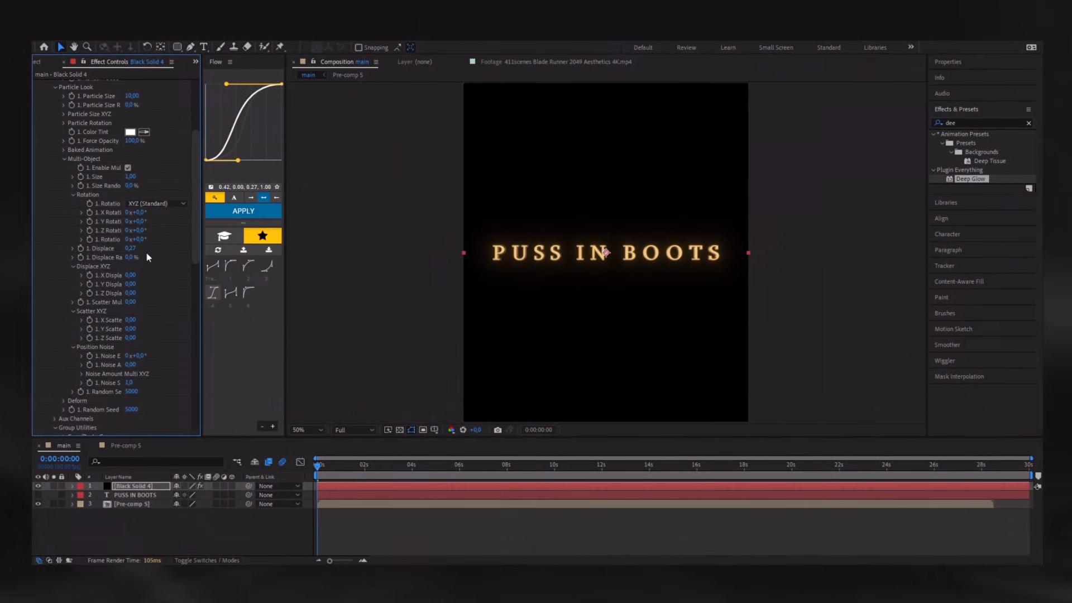
click(77, 249)
Add a Displace keyframe of 0.00 at 0:00:02:23 and move it to about one second
click(337, 487)
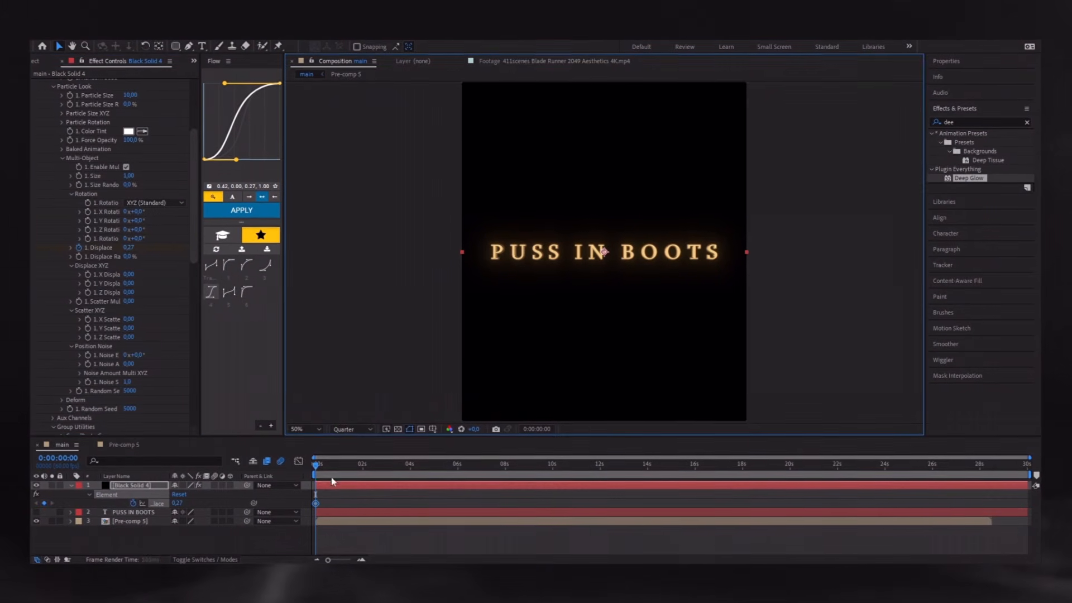
click(371, 466)
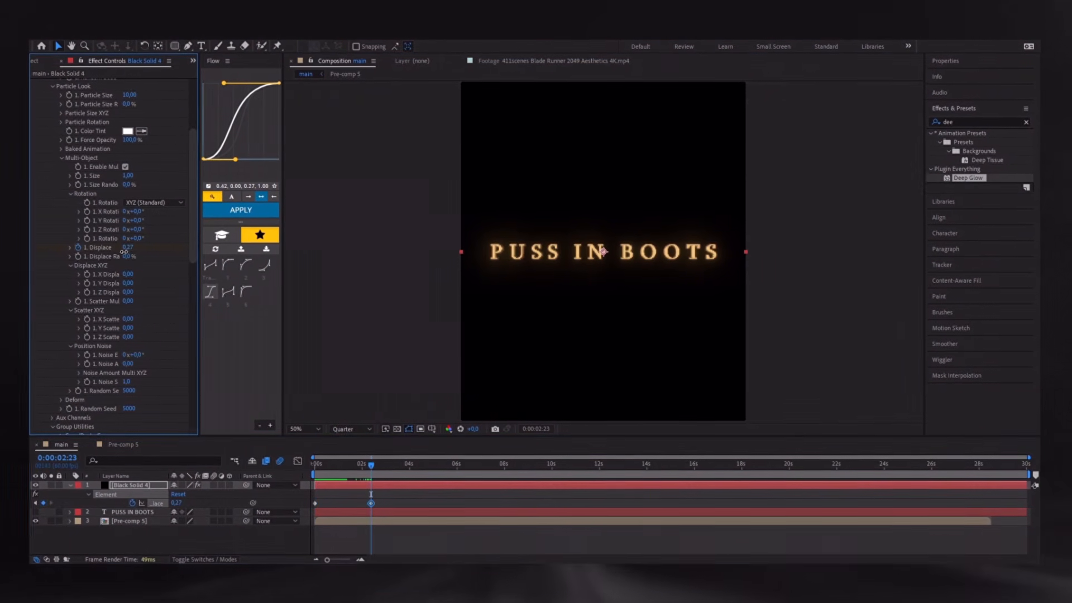
drag(129, 249, 120, 255)
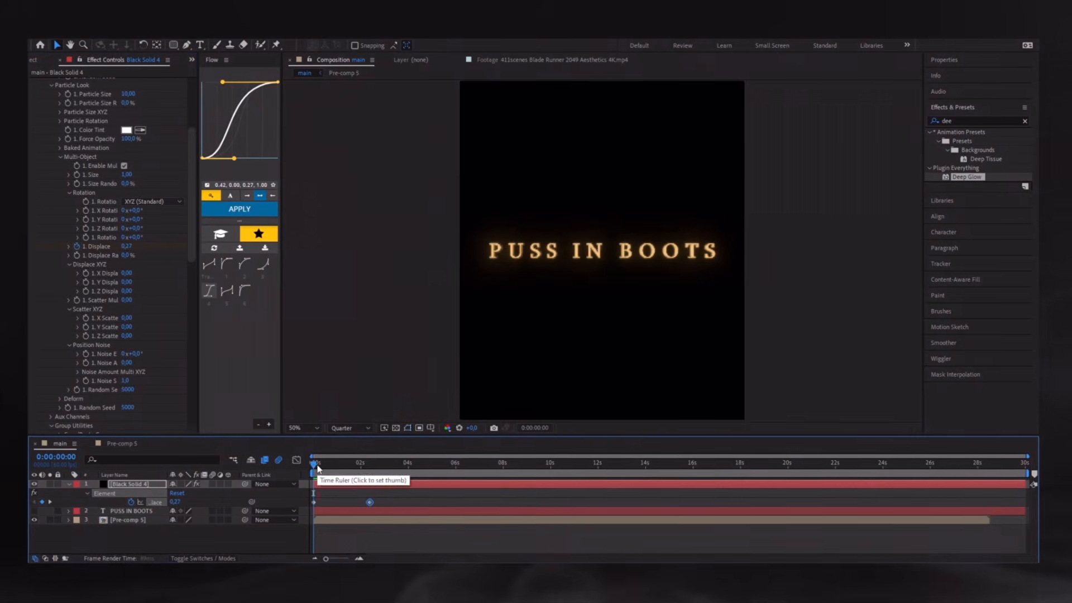
drag(371, 504, 339, 504)
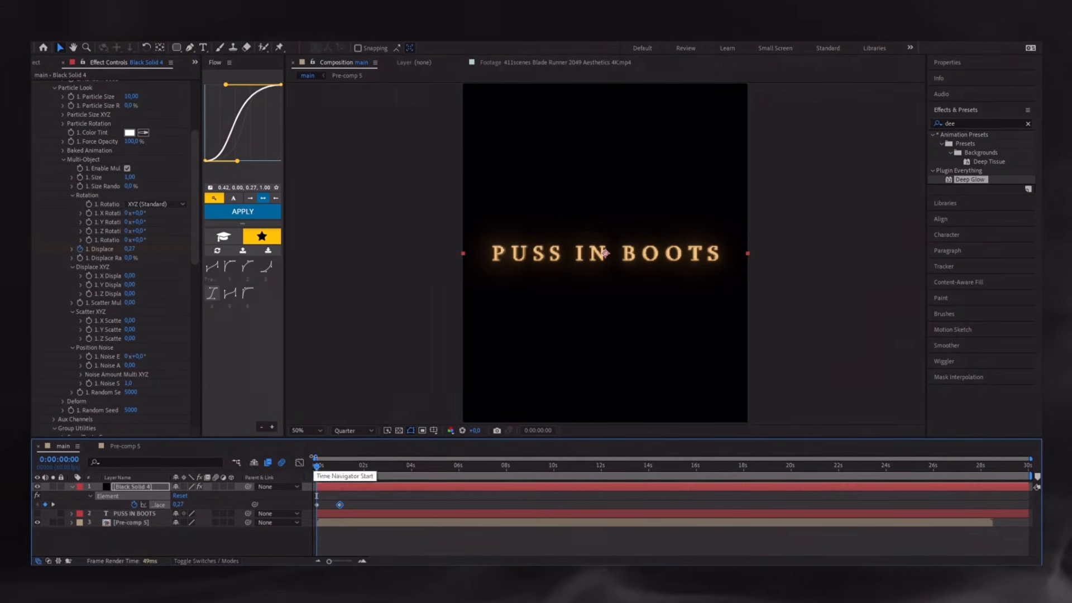
Keyframe the last Multi-Object Rotation value from 32° at the start to 0° at 0:00:00:59
drag(135, 239, 154, 246)
key(k)
click(139, 238)
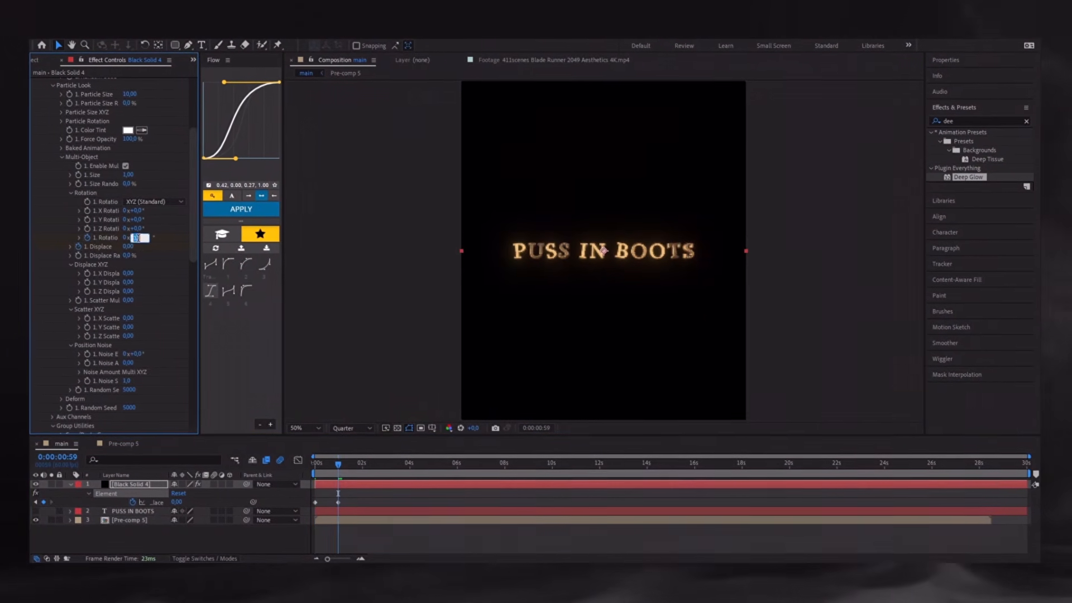
key(u)
Ease the rotation and displace keyframes, preview the title, and move the end keyframes to about 0:00:01:35
drag(357, 494, 309, 517)
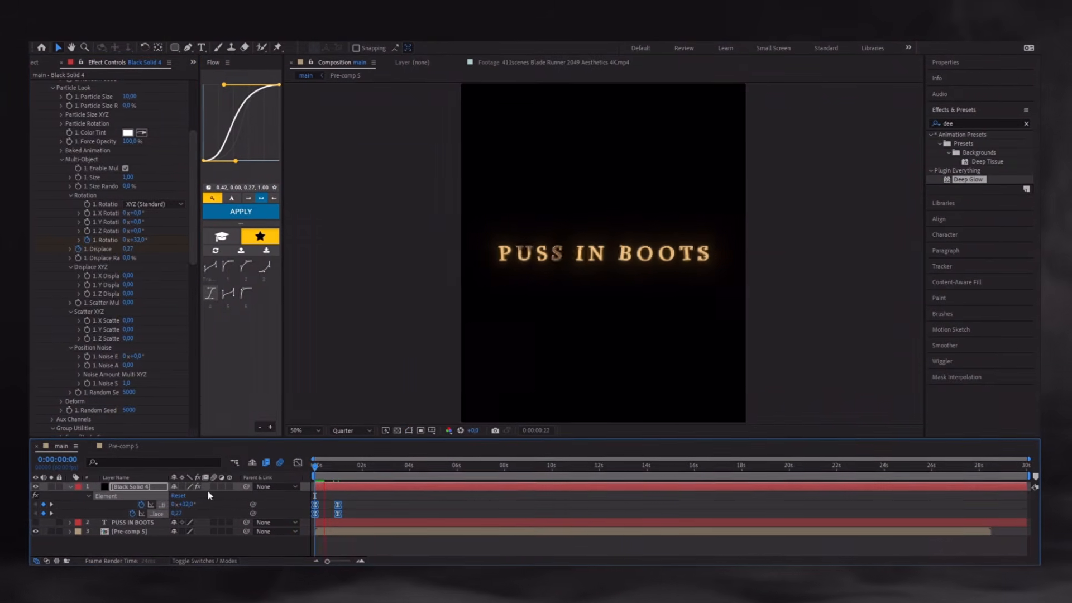
key(space)
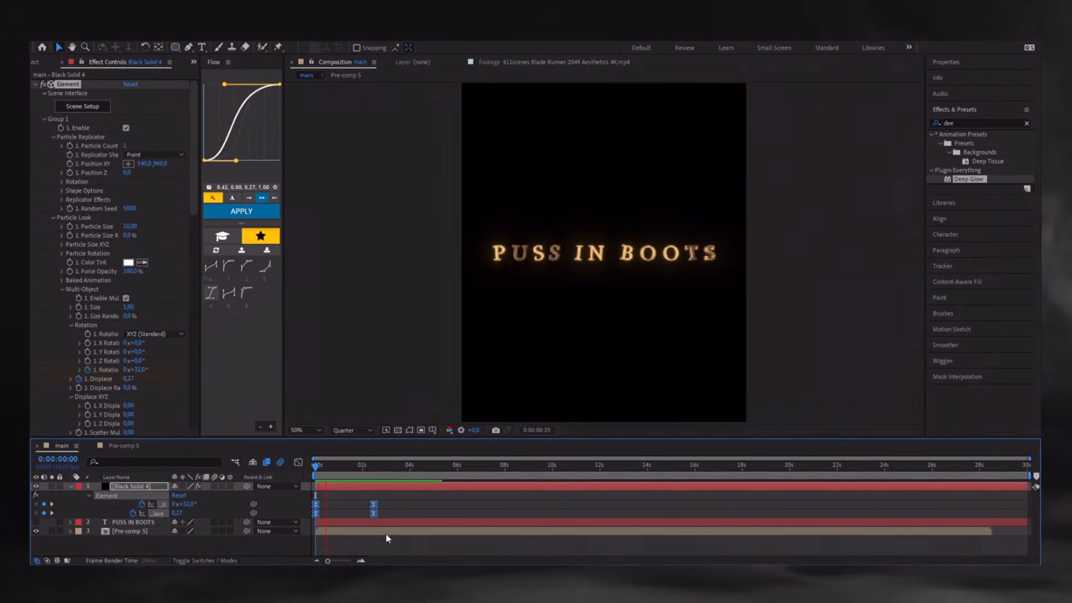
drag(375, 507, 354, 504)
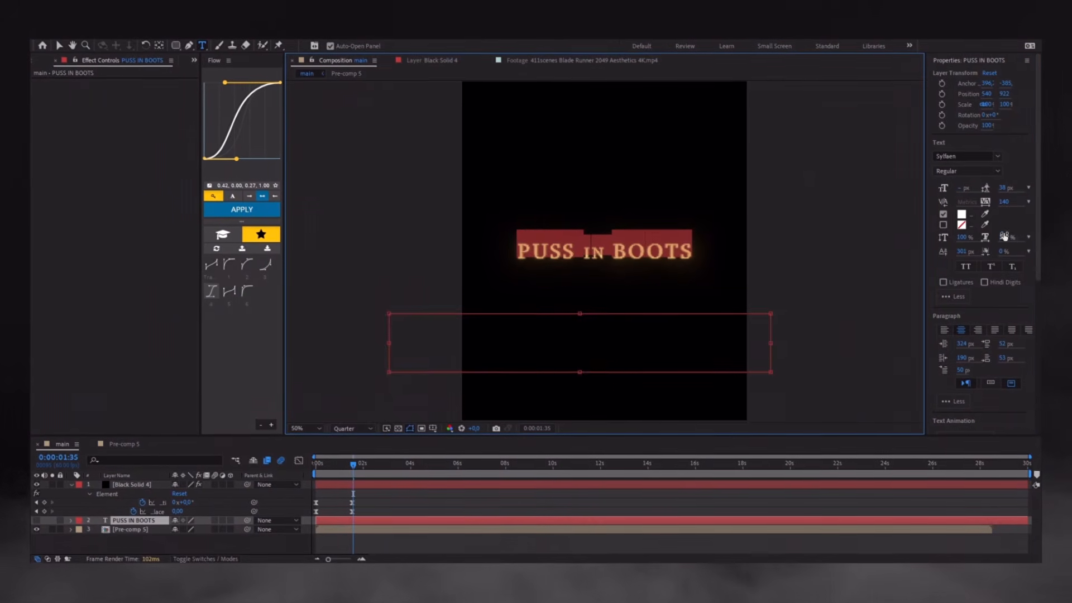
key(space)
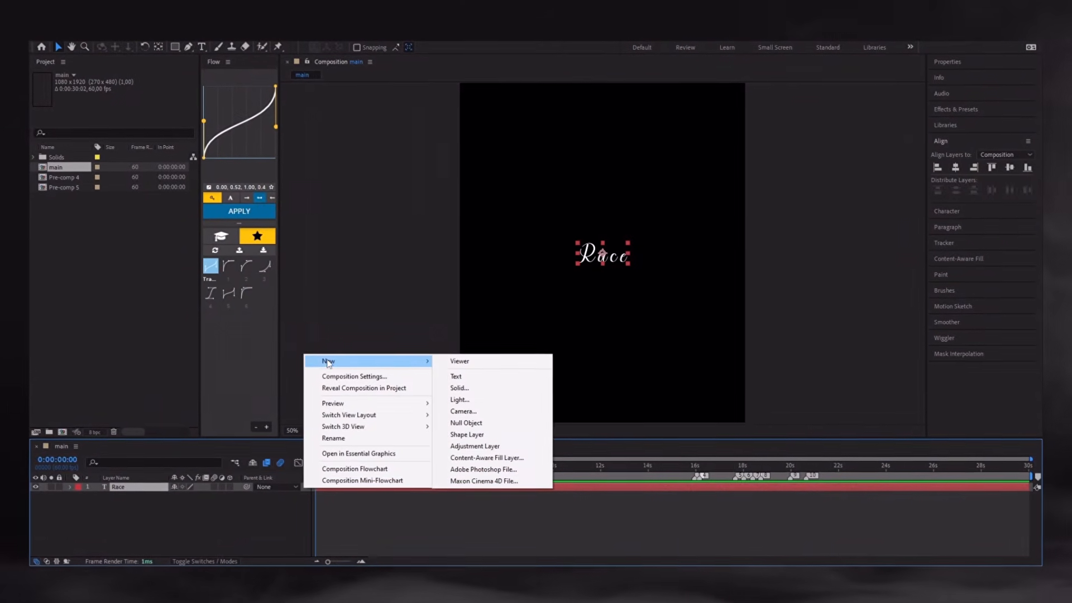
Create a white solid above the Race text layer and hide it
click(461, 388)
click(570, 389)
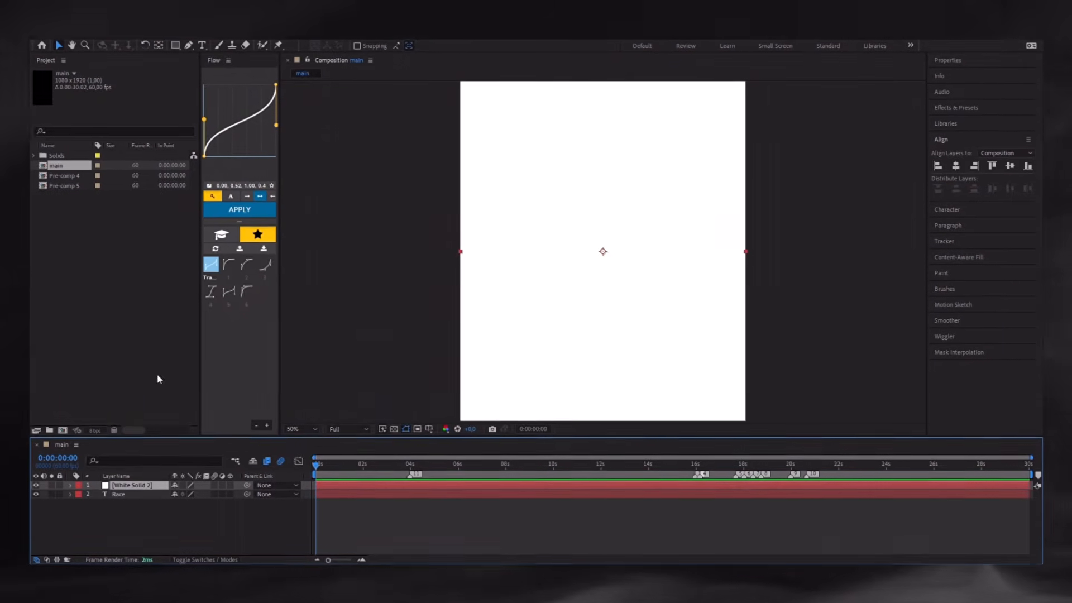
click(36, 485)
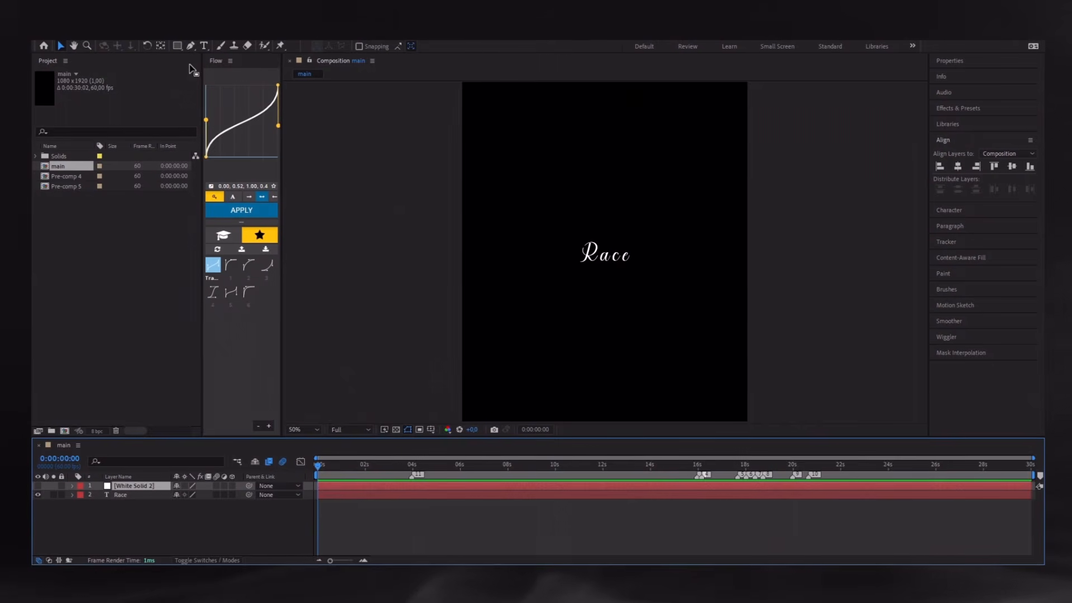
Start a Pen tool mask on the white solid, tracing the R's curl, stem and bowl down to its lower-left tail
click(192, 43)
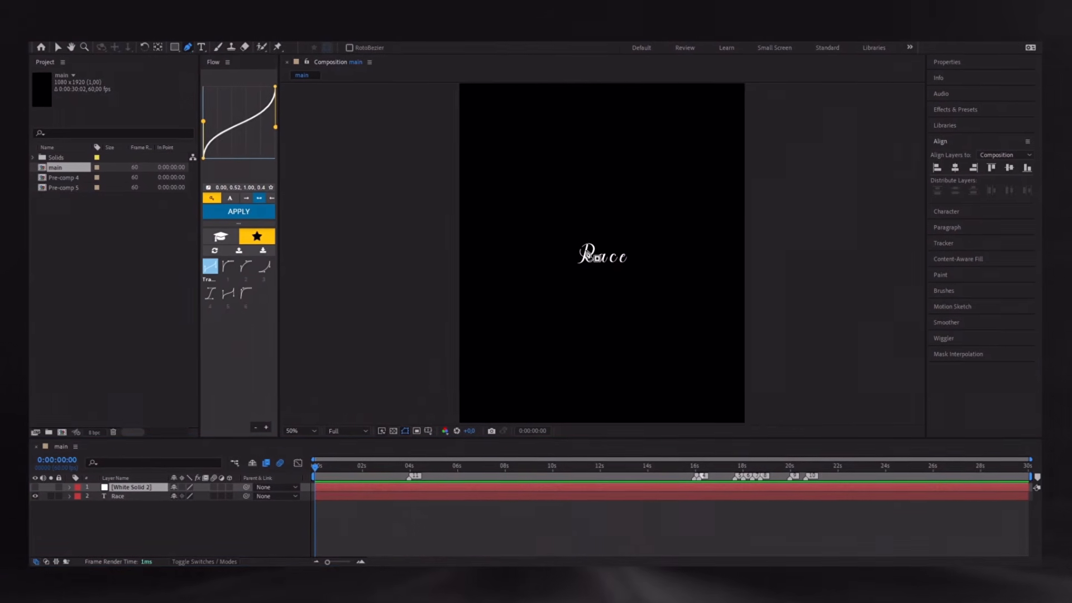
scroll(594, 260, up, 6)
scroll(563, 242, up, 2)
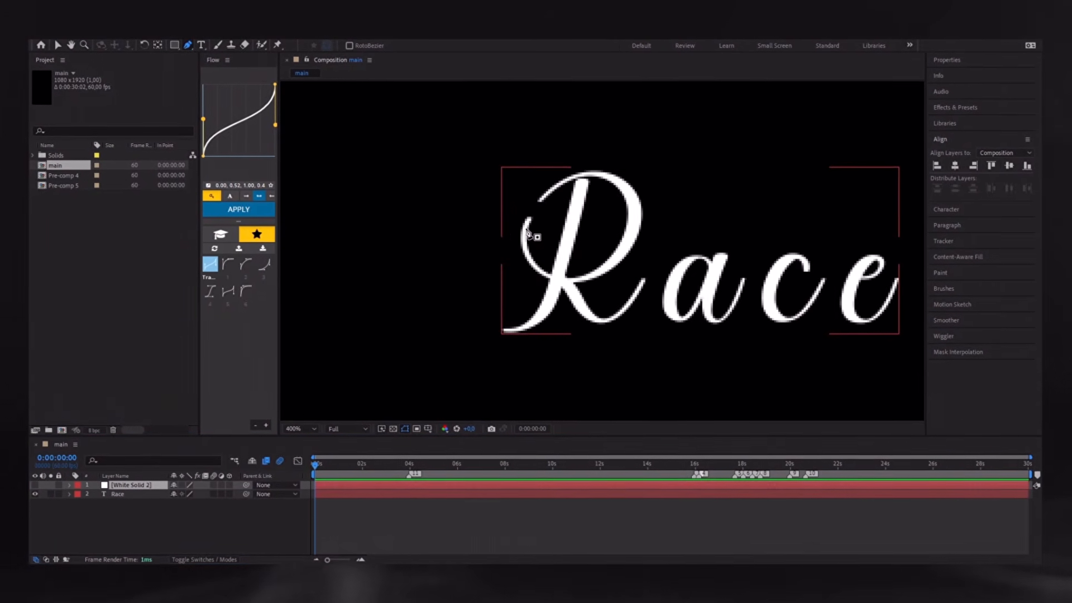
click(541, 272)
click(553, 277)
click(562, 269)
click(577, 217)
click(586, 186)
click(584, 180)
click(542, 200)
click(570, 180)
click(548, 309)
click(536, 325)
click(513, 331)
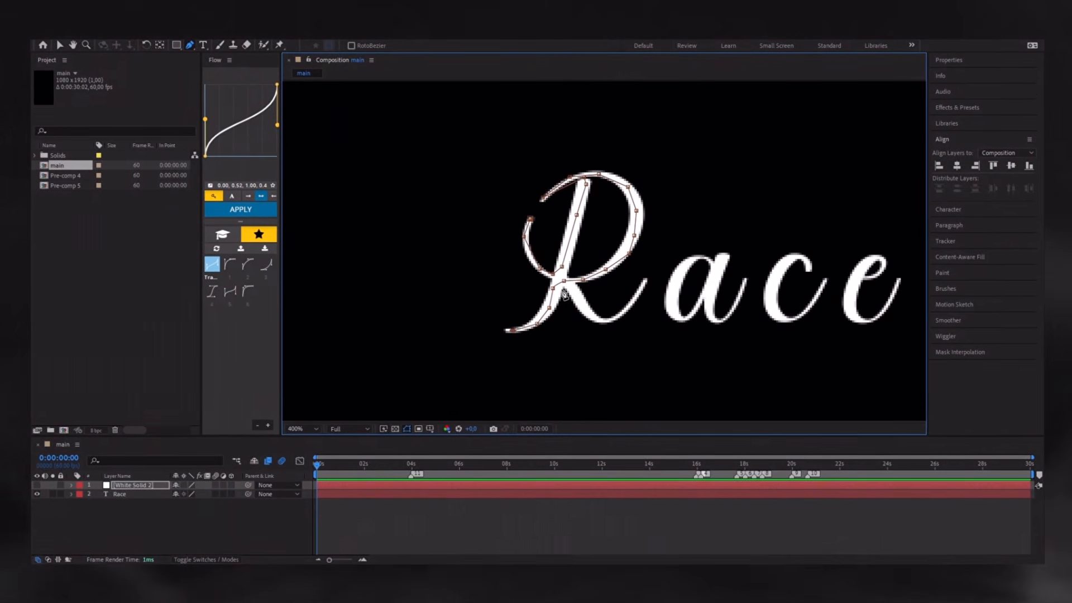
Continue the mask path from the R's junction along its right leg to the leg's upward end
click(560, 291)
click(576, 301)
click(590, 320)
click(607, 322)
click(630, 305)
Extend the mask path around the bowl and down the stem of the letter a to its exit stroke
click(680, 320)
click(695, 309)
click(708, 289)
click(716, 281)
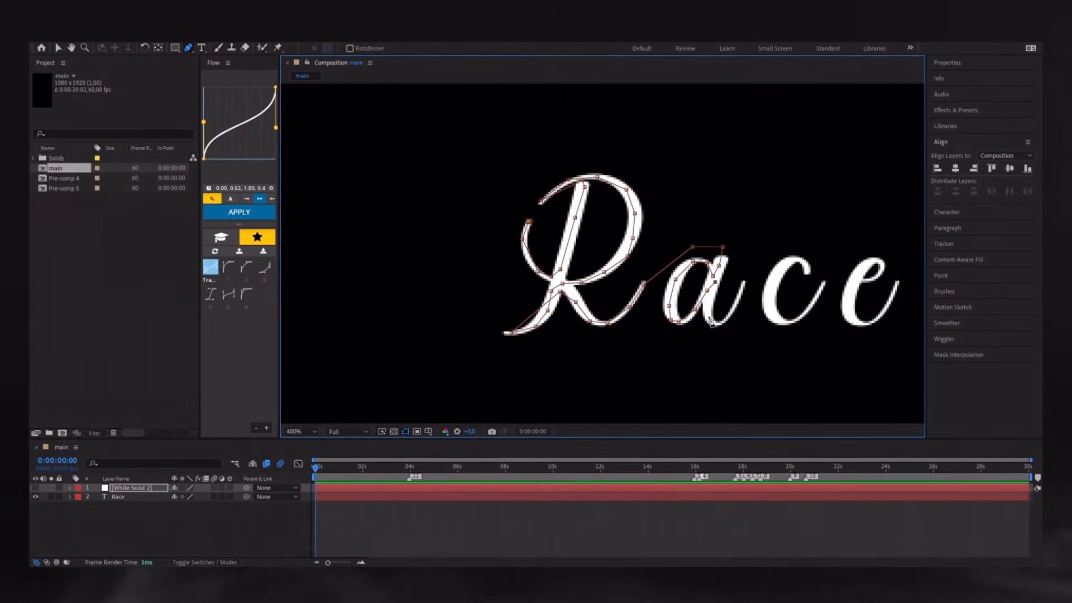
click(707, 316)
click(716, 322)
click(728, 315)
click(739, 293)
Continue the mask path around the letter c to the end of its tail
click(775, 321)
click(792, 323)
click(811, 305)
click(821, 284)
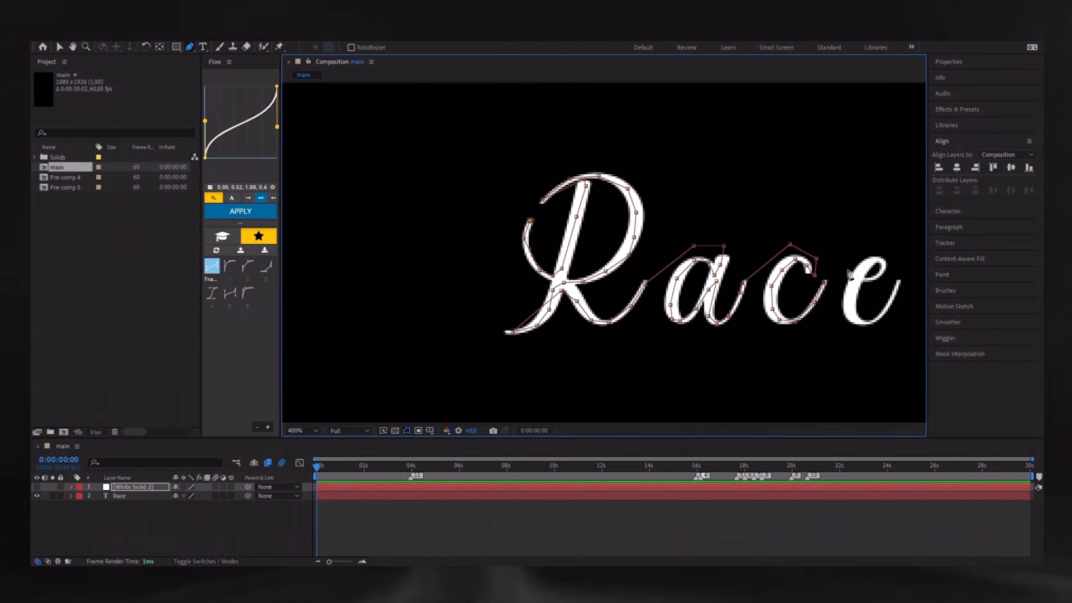
Trace the loop and lower curve of the letter e, ending the mask path just beyond its tail
click(889, 265)
click(889, 280)
click(875, 288)
click(862, 279)
click(878, 258)
click(853, 293)
click(891, 299)
click(906, 262)
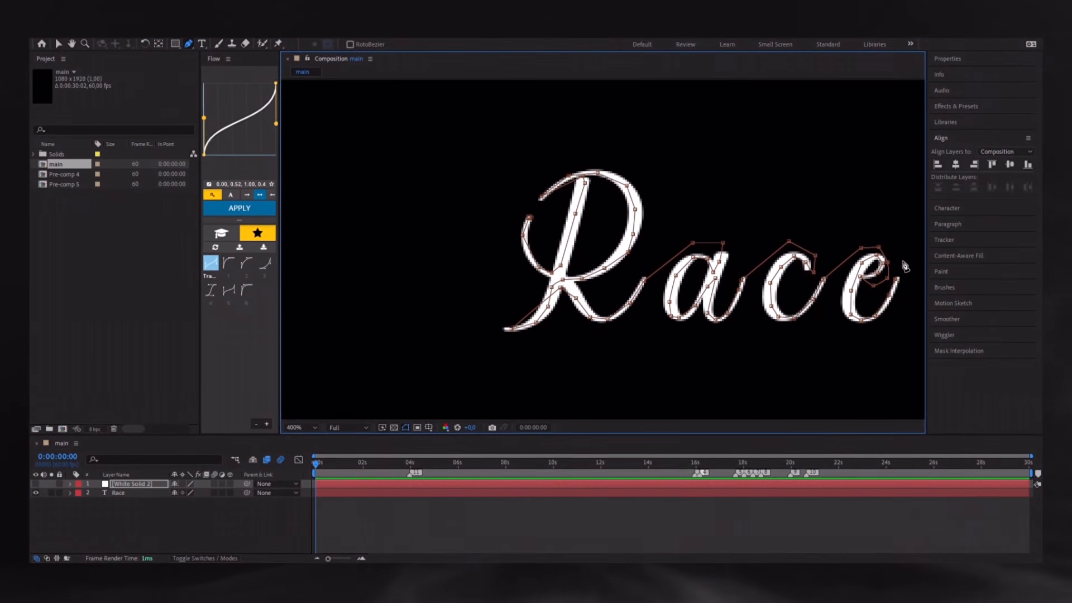
Set the Race text layer as the white solid's track matte and make the solid visible
key(F4)
click(242, 483)
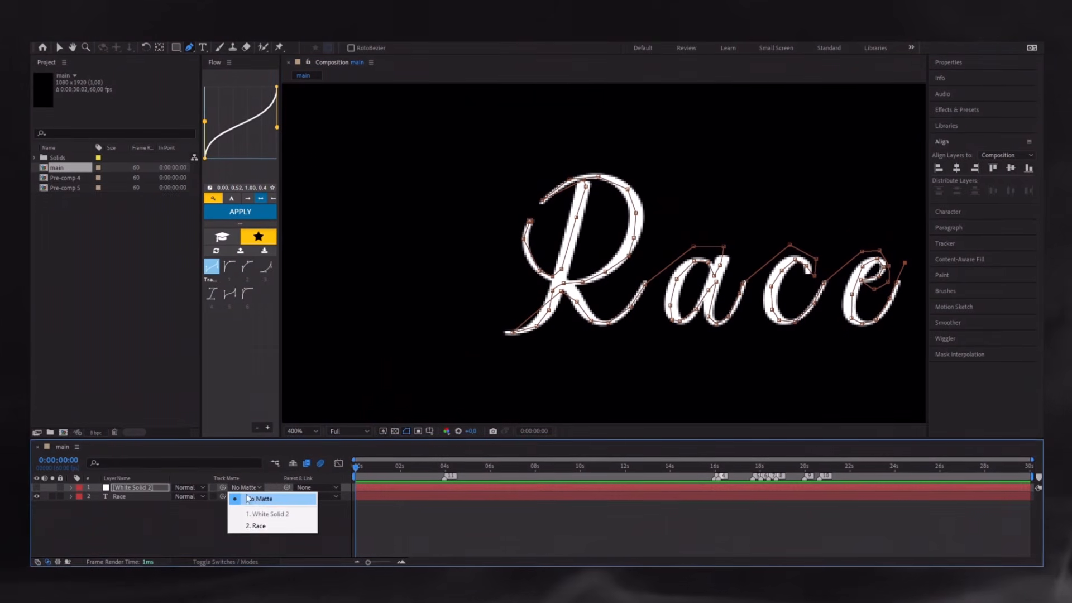
click(258, 523)
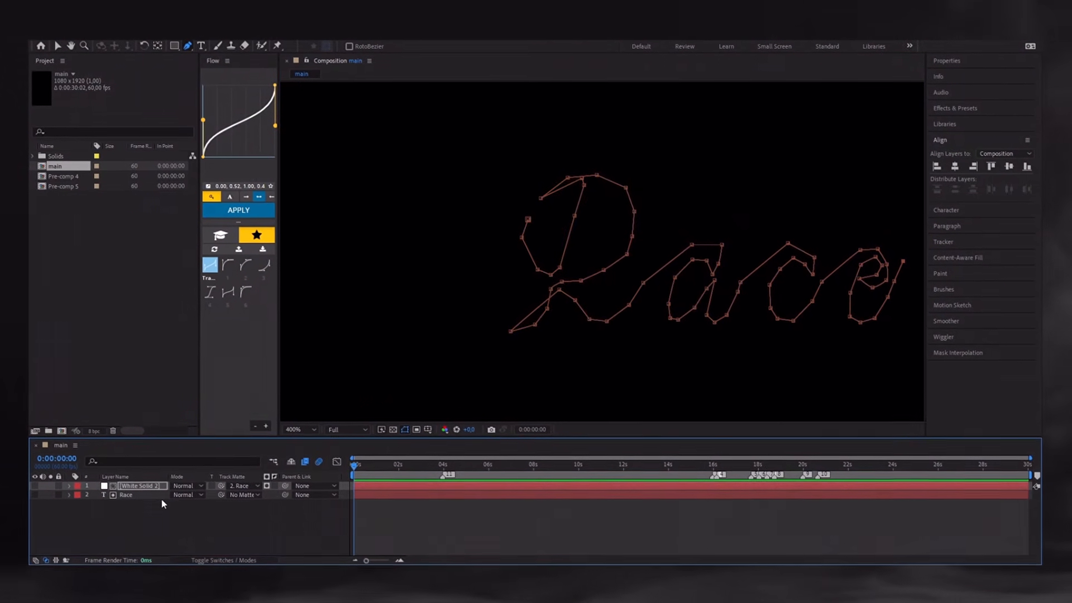
click(36, 485)
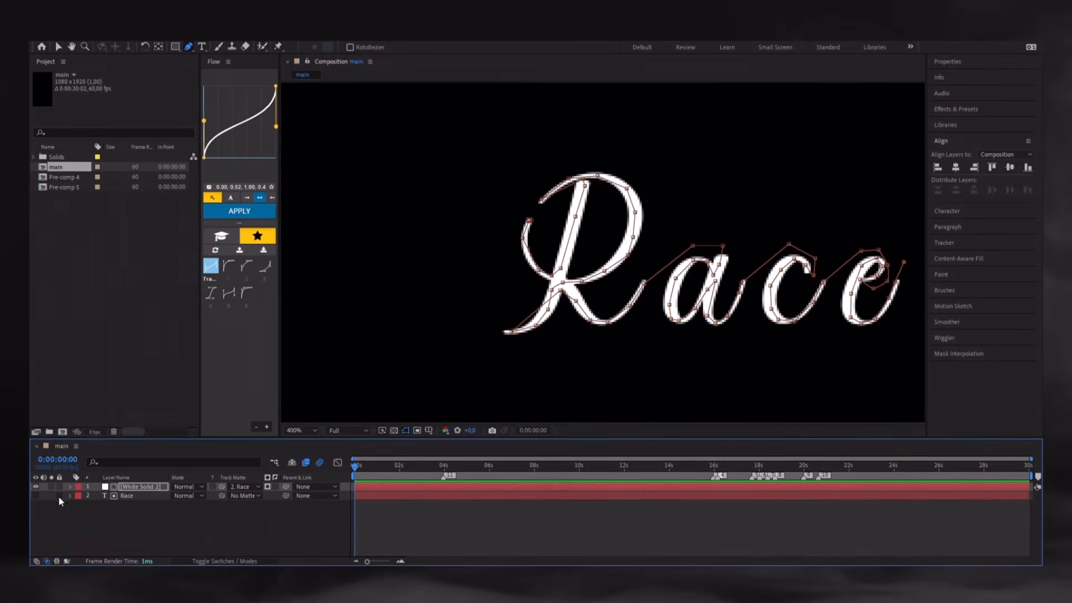
Find the Stroke effect and apply it to the masked white solid
click(944, 109)
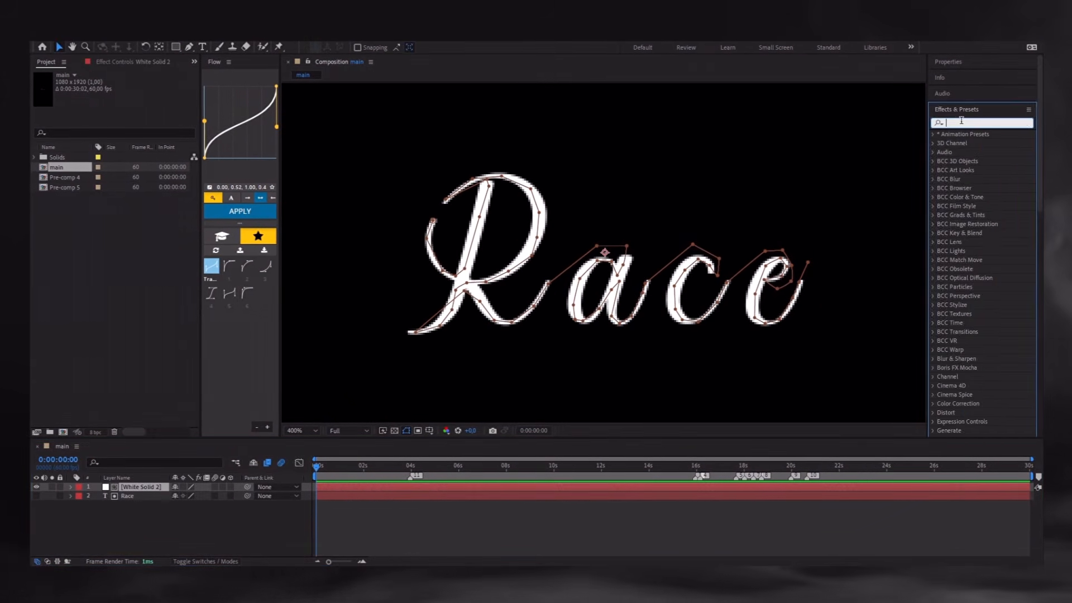
text(stro)
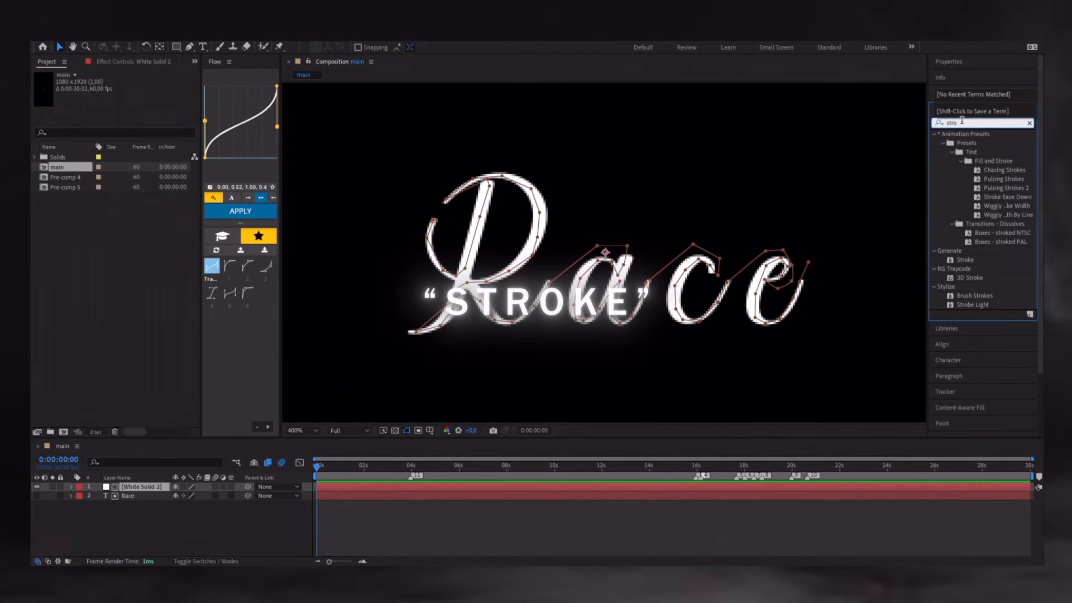
double_click(962, 260)
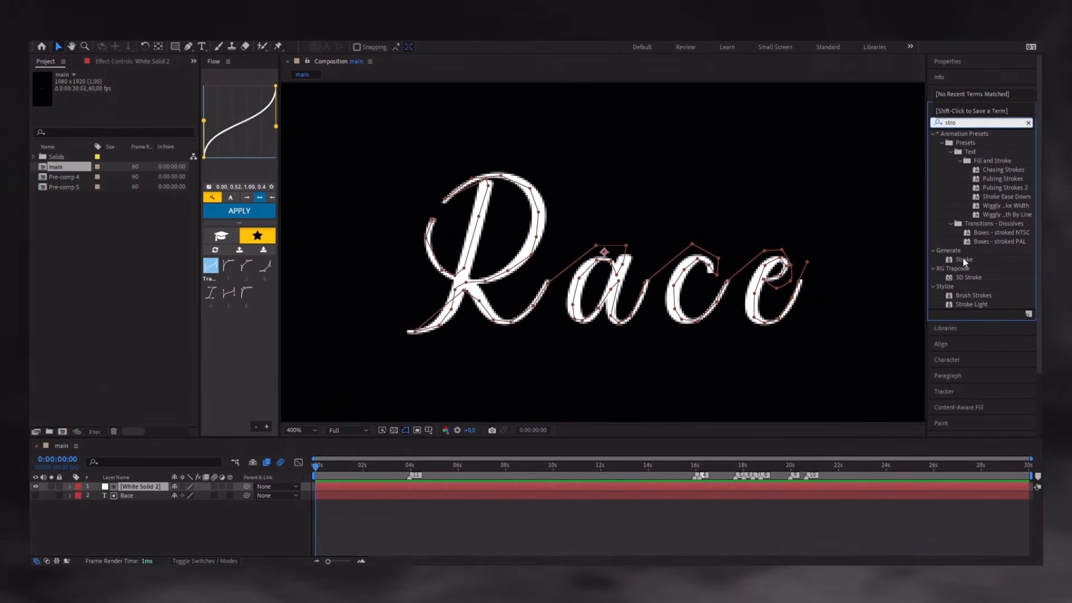
Set the stroke's Paint Style to On Transparent and its Brush Size to 14.2
click(144, 184)
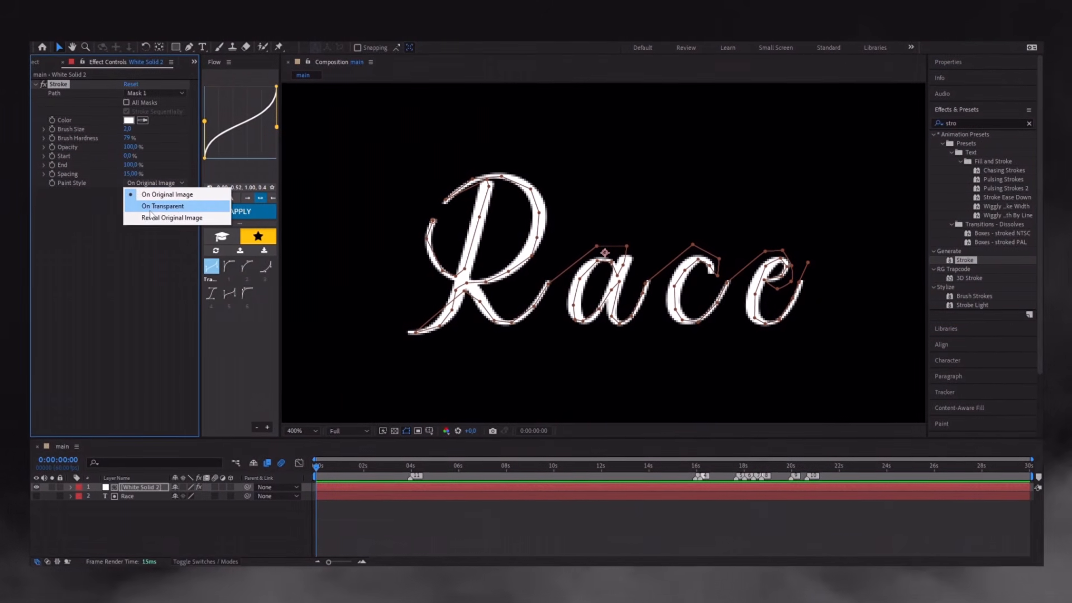
click(148, 208)
drag(127, 129, 194, 132)
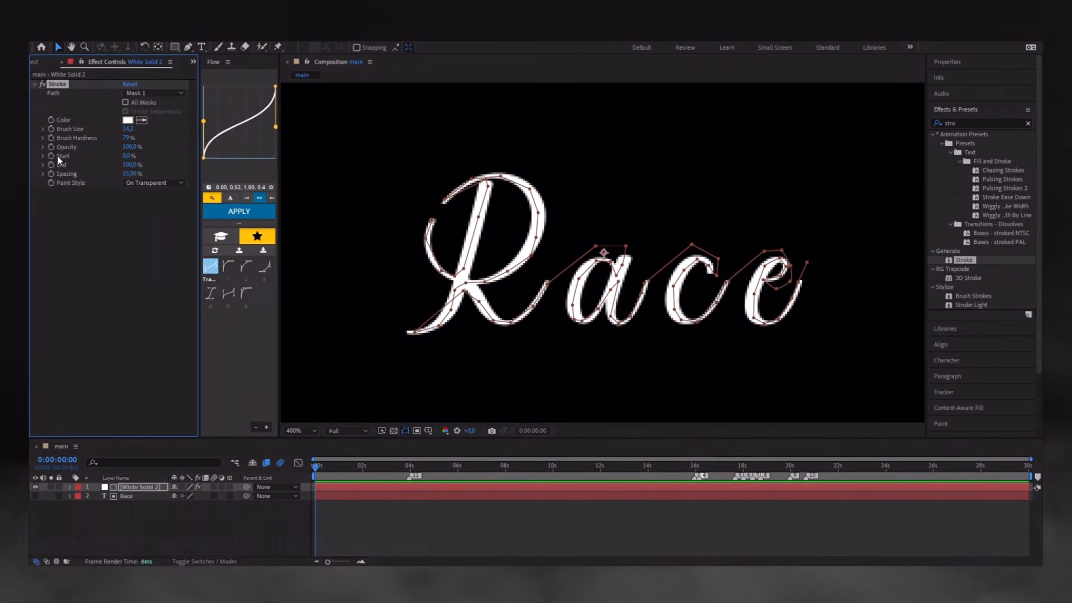
Keyframe the stroke's End from 0% at the start to 100% at 0:00:03:49
click(55, 163)
drag(130, 164, 120, 163)
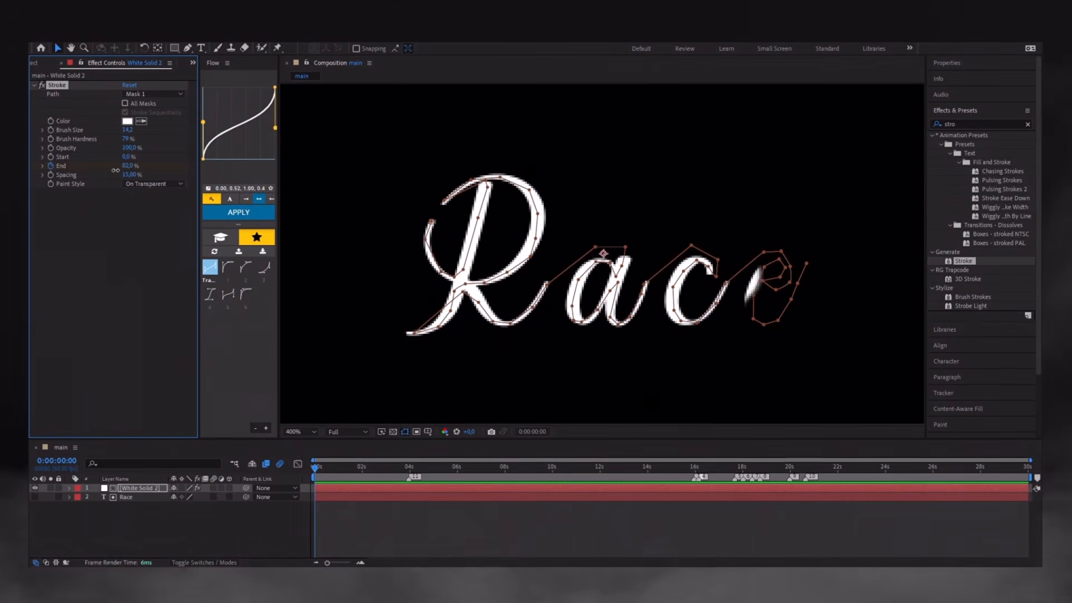
key(u)
drag(316, 468, 410, 467)
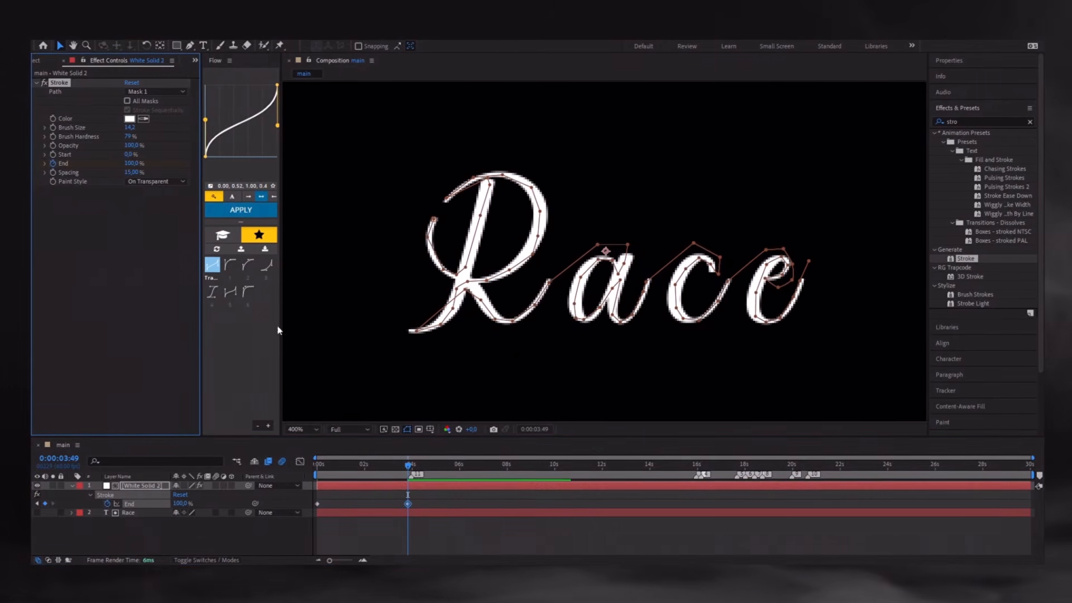
Ease the End keyframes with saved Flow curve 4 (0.73, 0.00, 0.27, 1.00) and check the result in the graph
key(F9)
drag(407, 465, 309, 468)
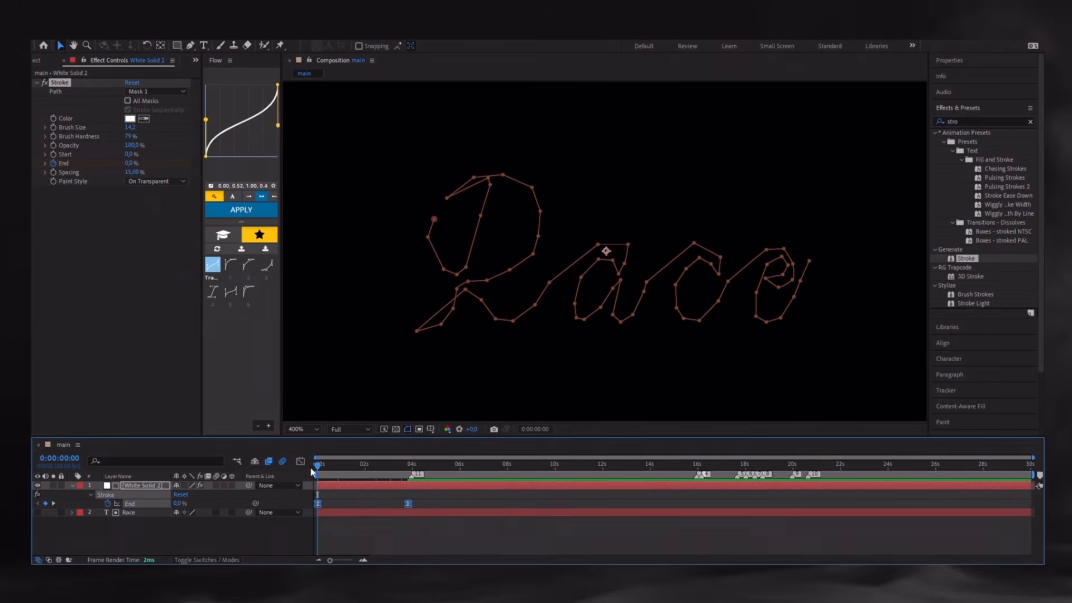
drag(326, 512, 299, 510)
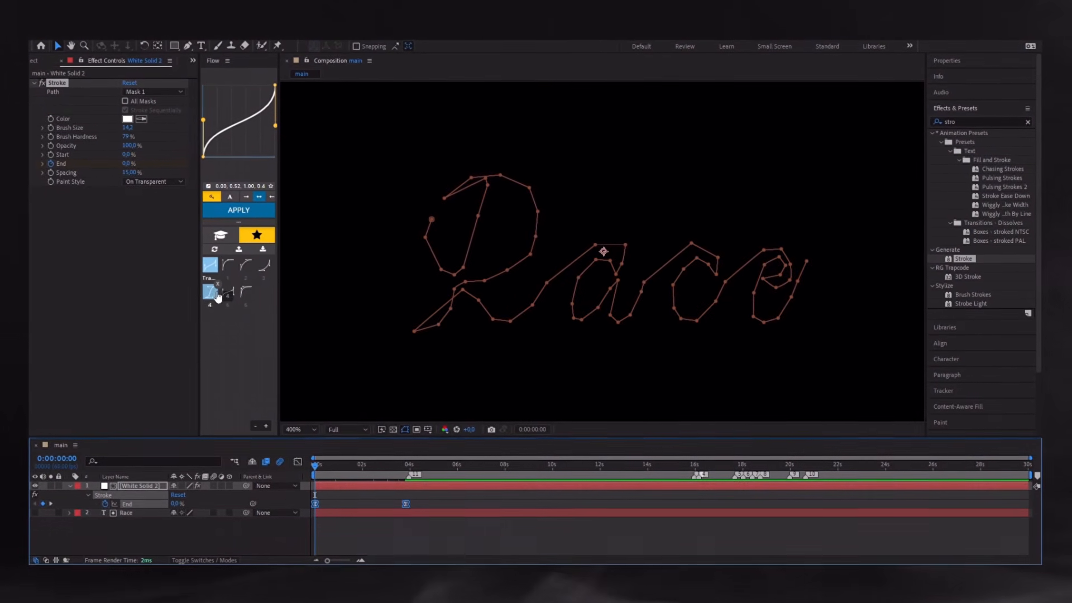
click(281, 459)
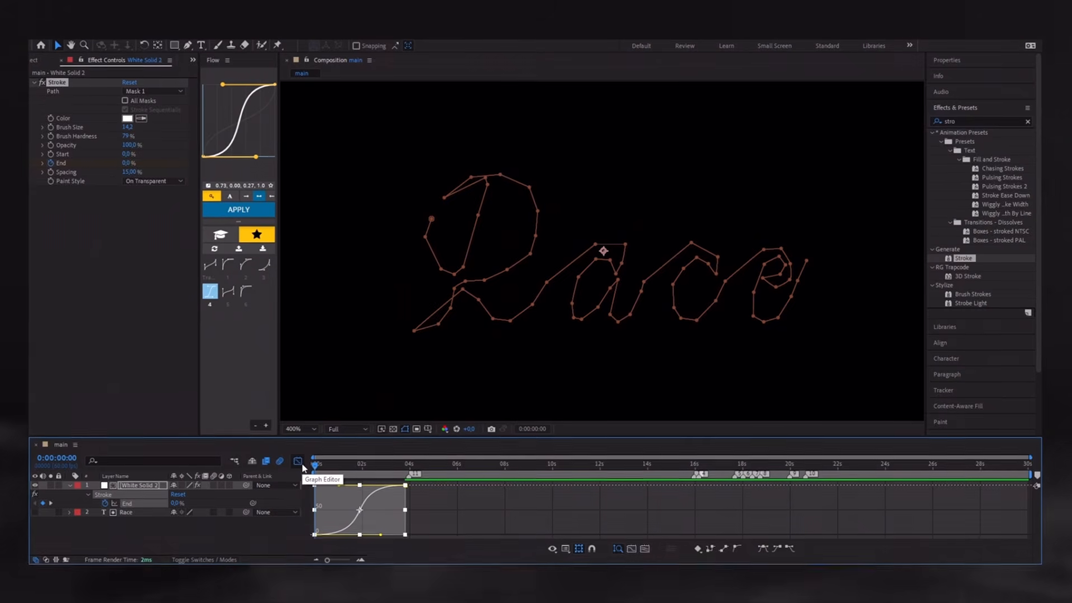
click(301, 464)
Preview the writing animation and move the last End keyframe to about 1.5 seconds
key(space)
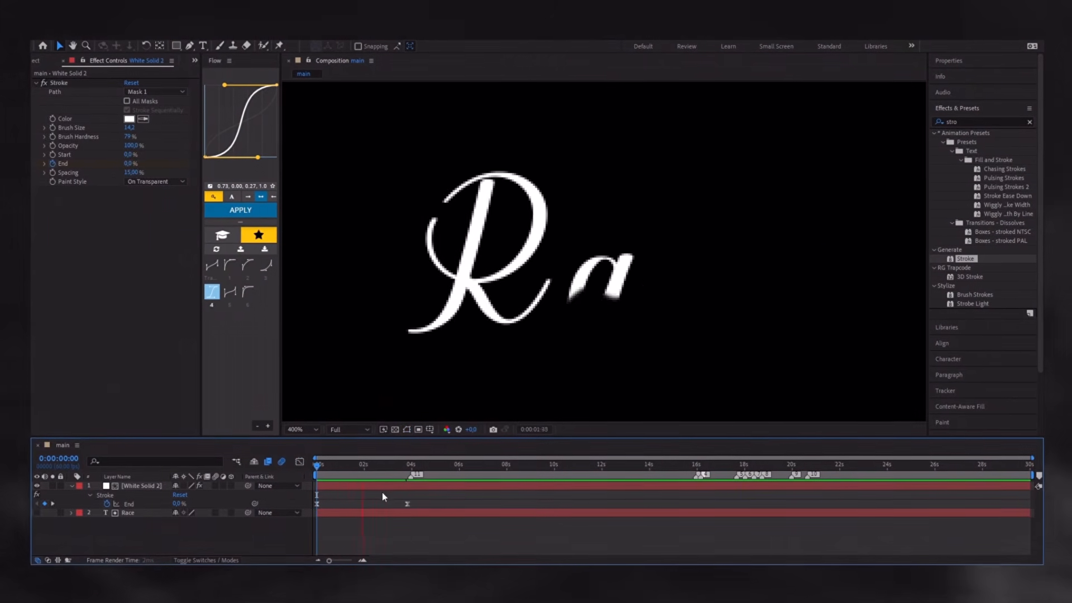
key(space)
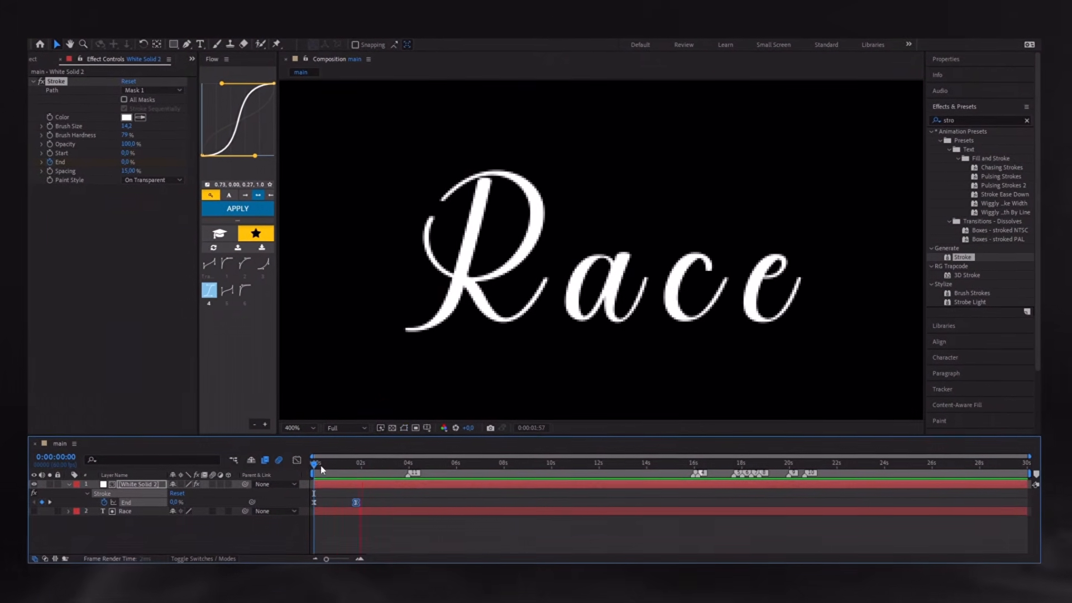
click(364, 507)
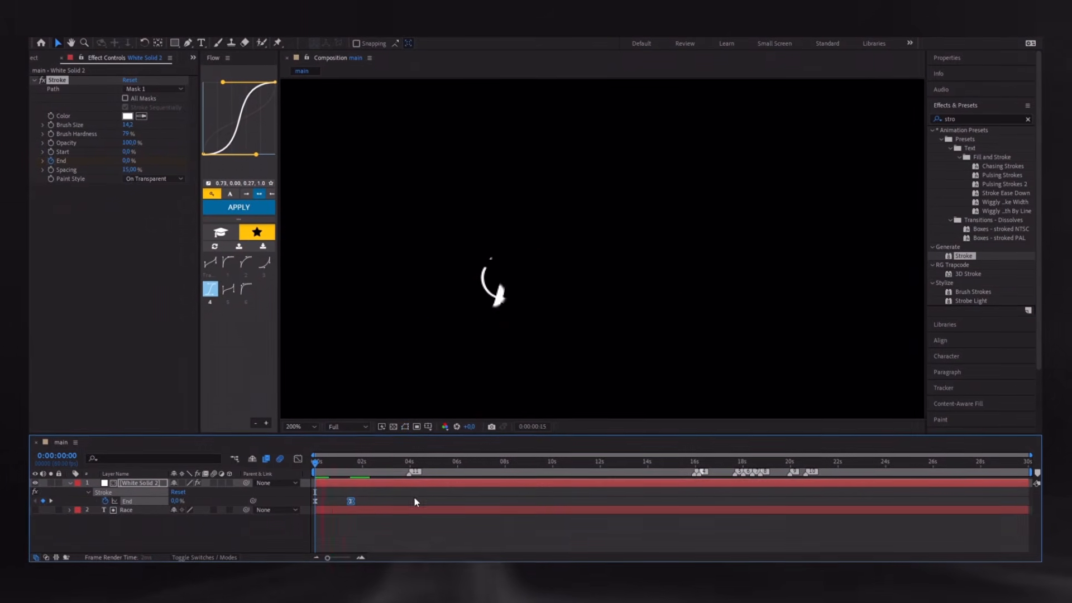
Set the stroke color to yellow and pre-compose the white solid with the Race text layer
click(129, 120)
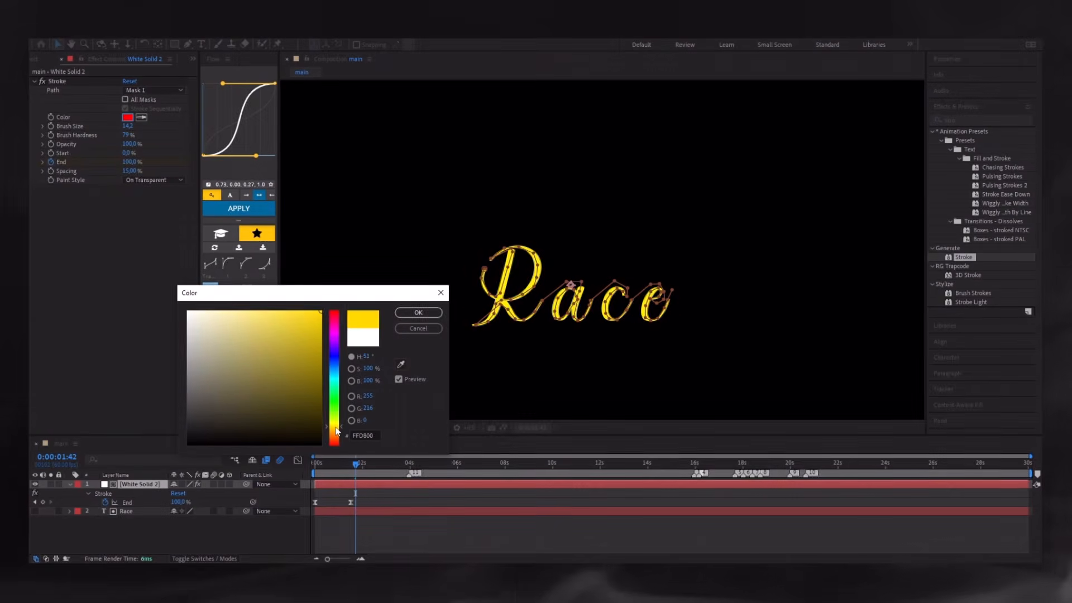
click(416, 315)
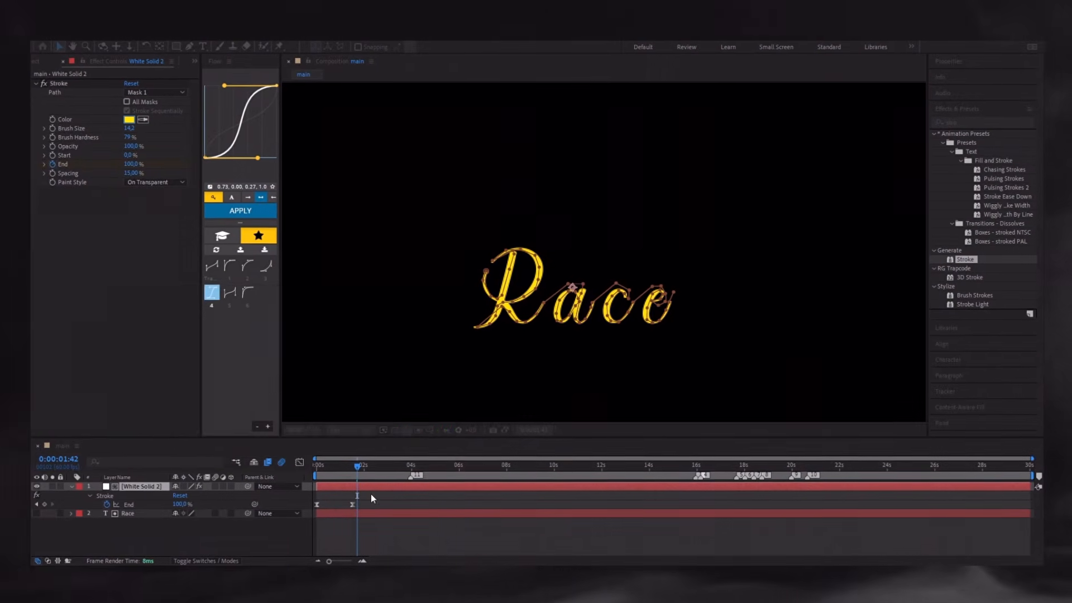
key(ctrl+shift+c)
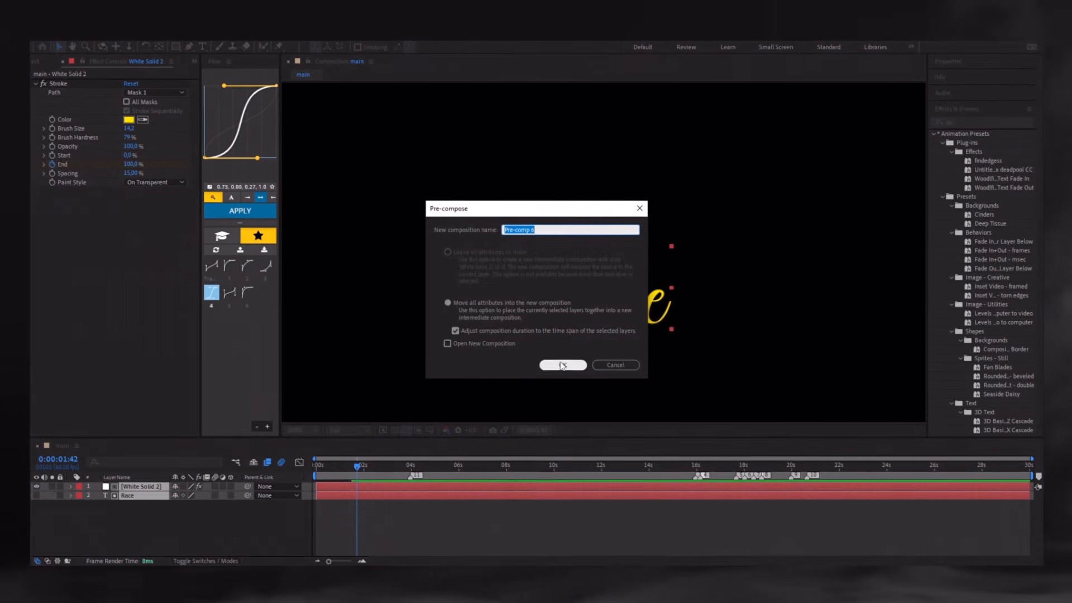
click(562, 364)
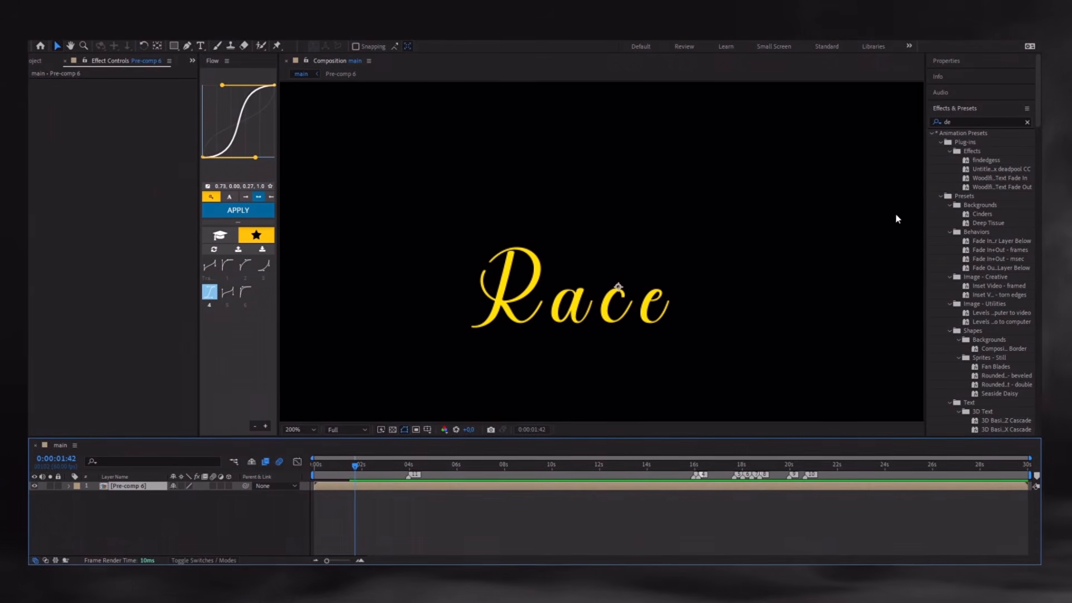
Apply the Deep Glow and Drop Shadow effects to the pre-composed text
text(e)
double_click(973, 178)
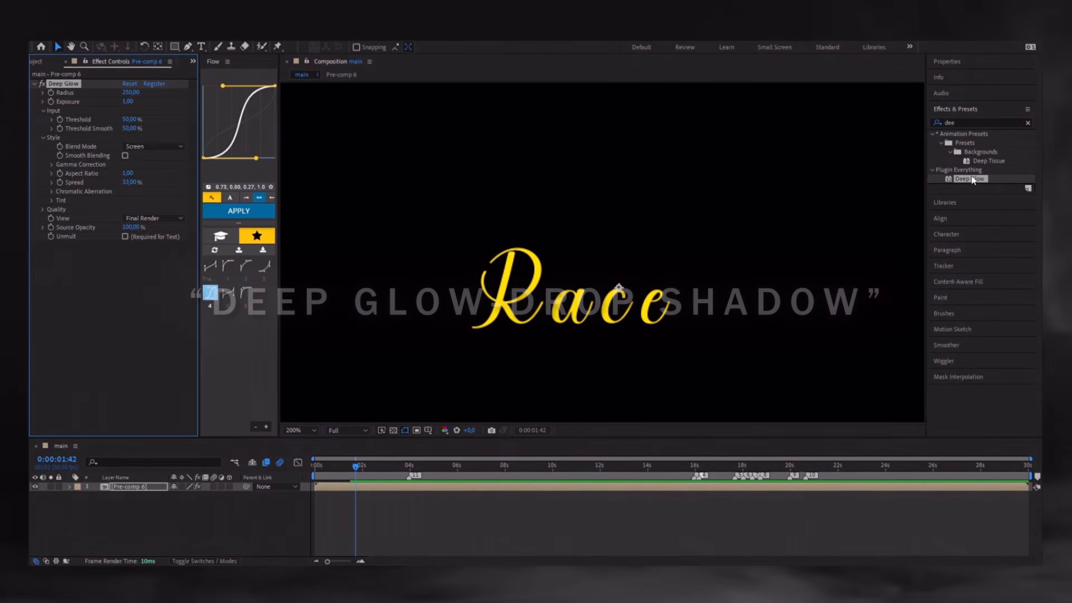
double_click(962, 121)
text(drop)
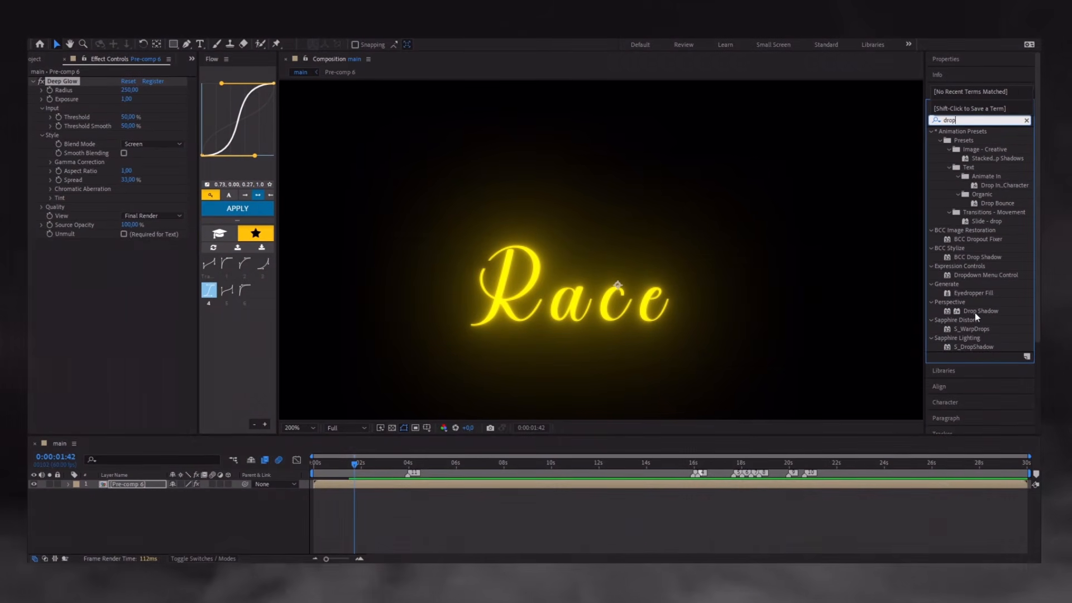
double_click(974, 311)
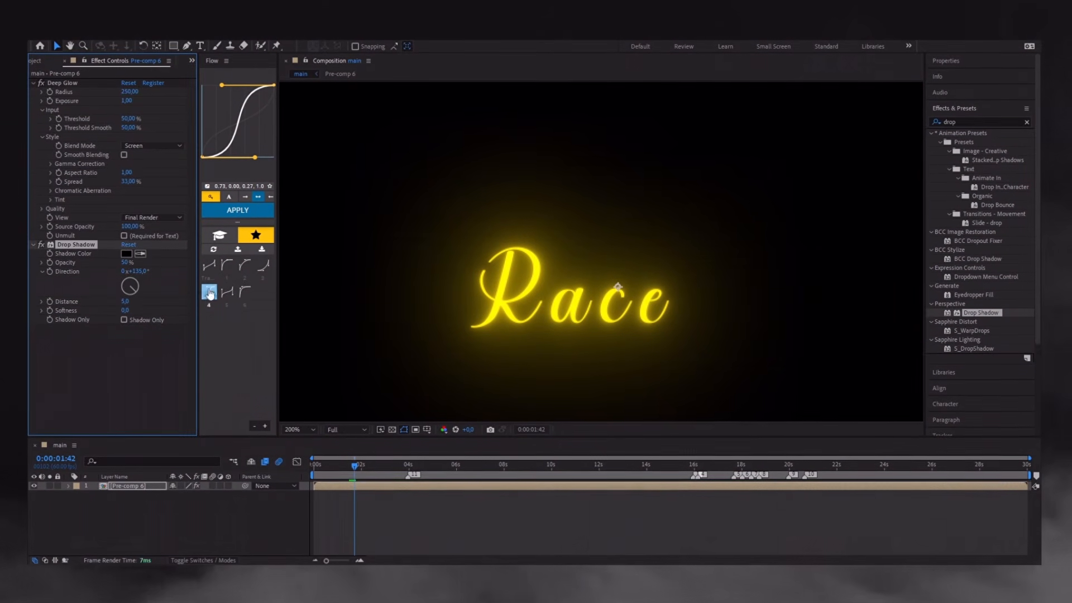
Set the Drop Shadow to distance 10, softness 20 and opacity 100%, and enable Deep Glow's Unmult option
click(126, 303)
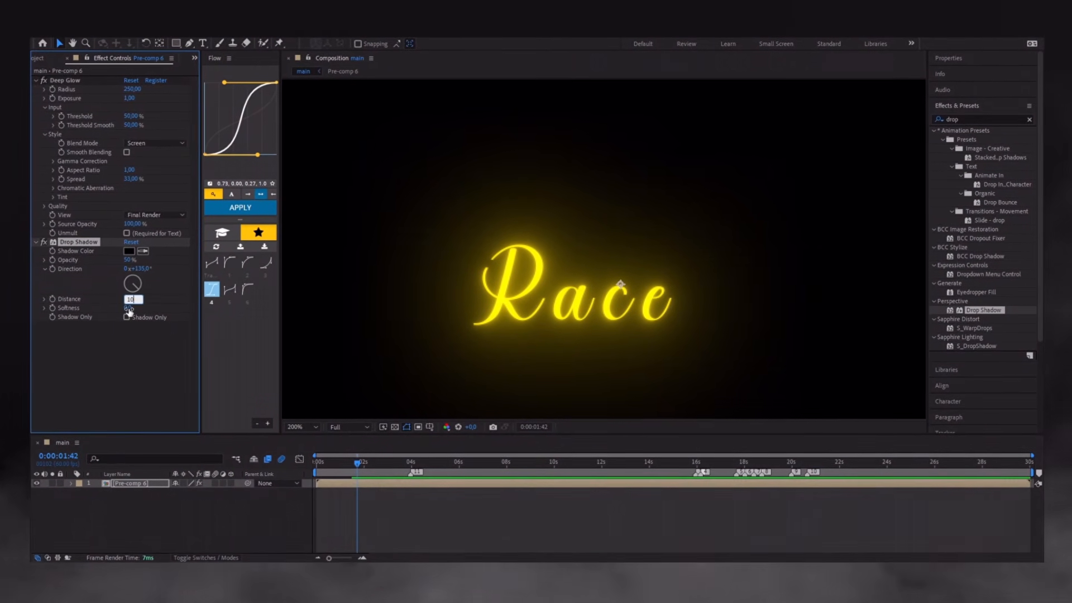
click(129, 309)
text(20)
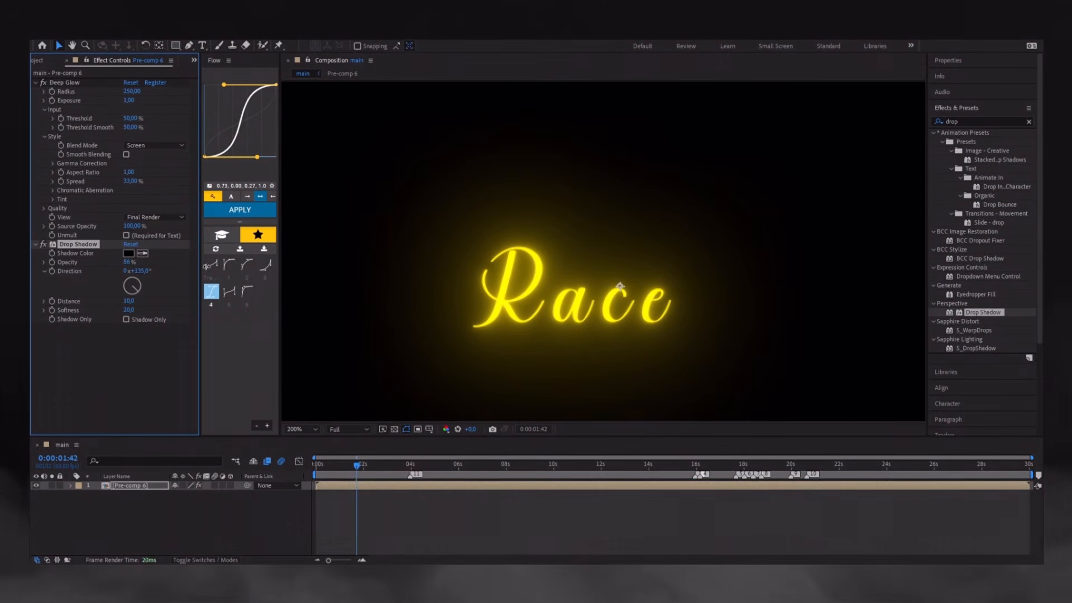
drag(198, 266, 269, 271)
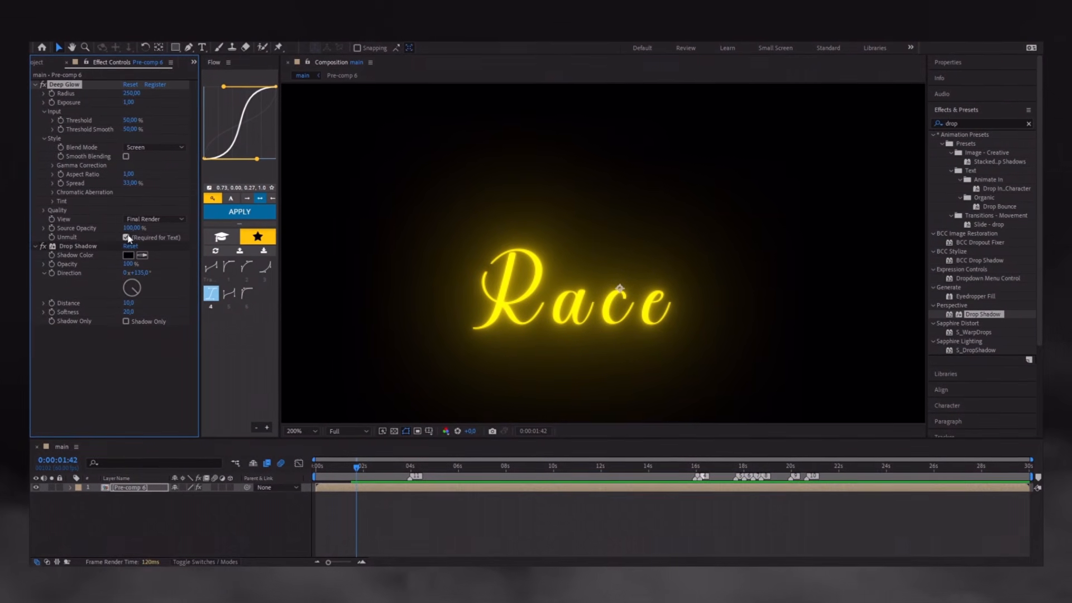
key(space)
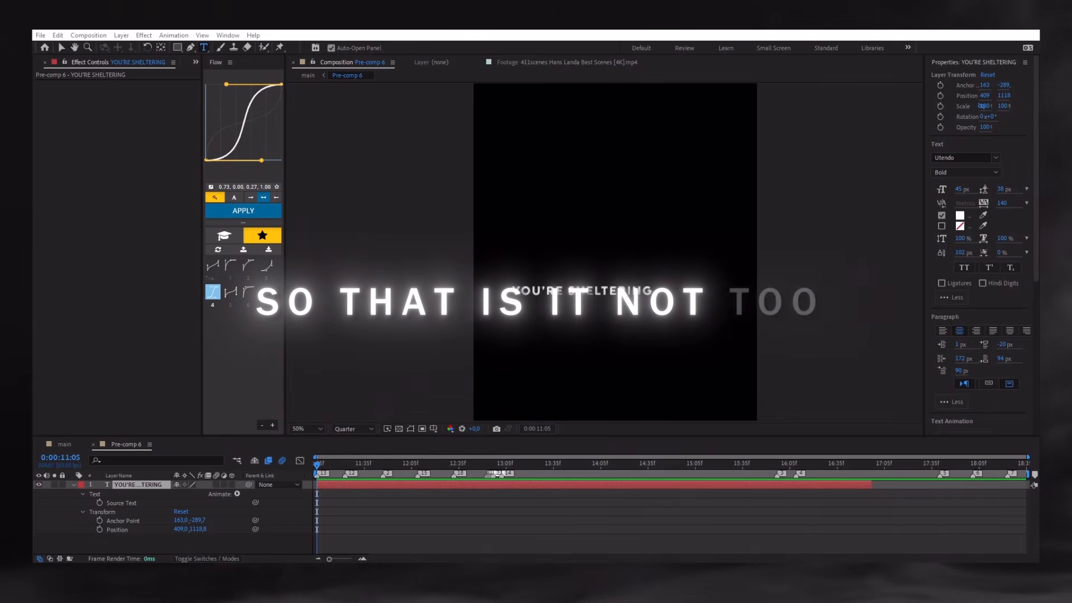
Add an Opacity text animator to the YOU'RE SHELTERING layer and set the animator's opacity to 0%
click(316, 495)
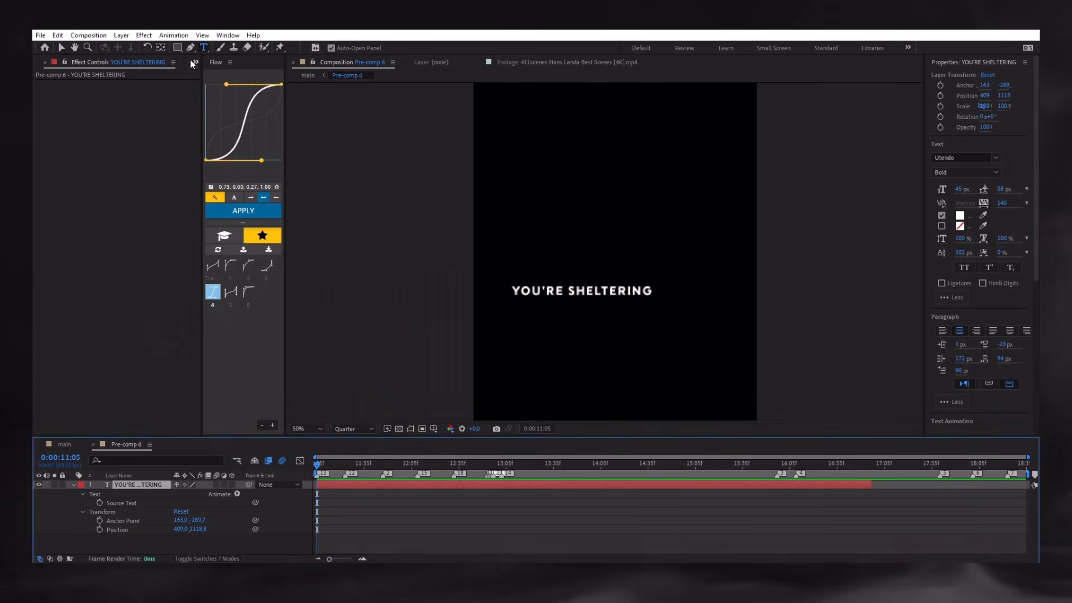
click(174, 35)
mouse_move(215, 174)
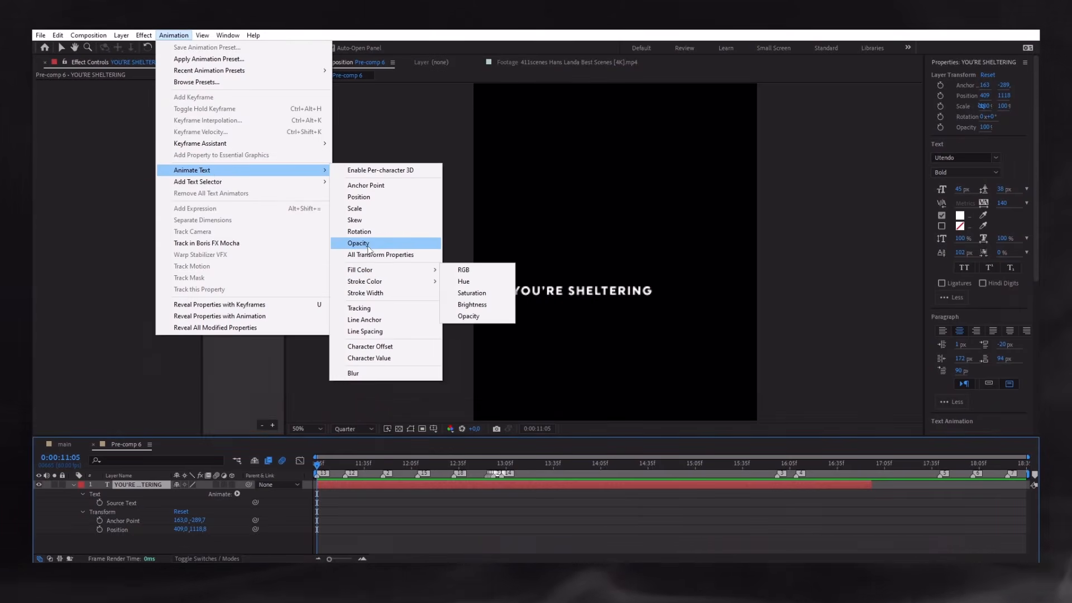
click(358, 243)
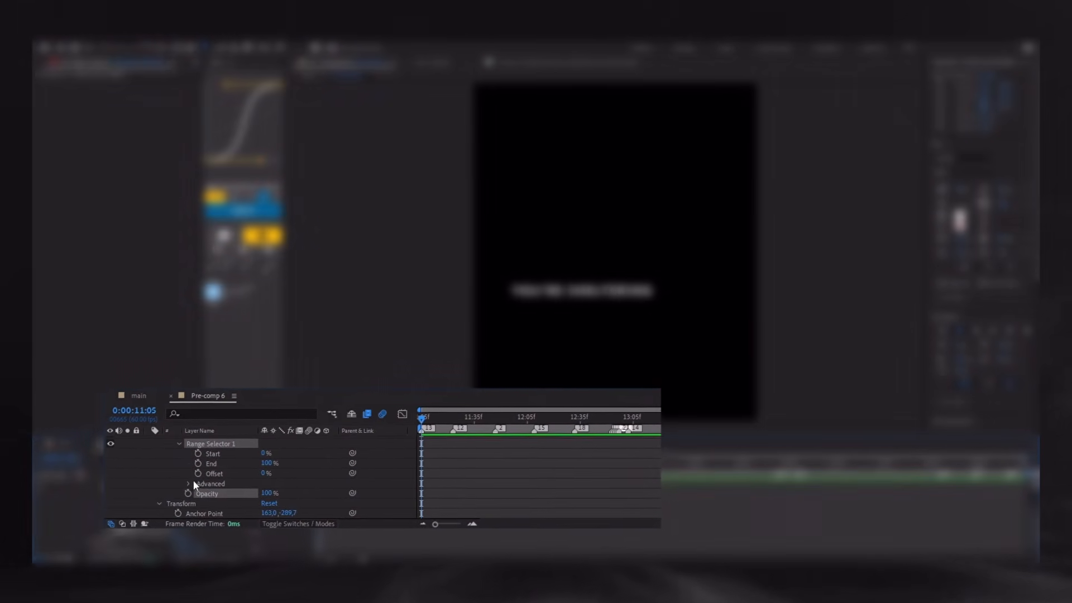
click(188, 483)
scroll(192, 488, down, 4)
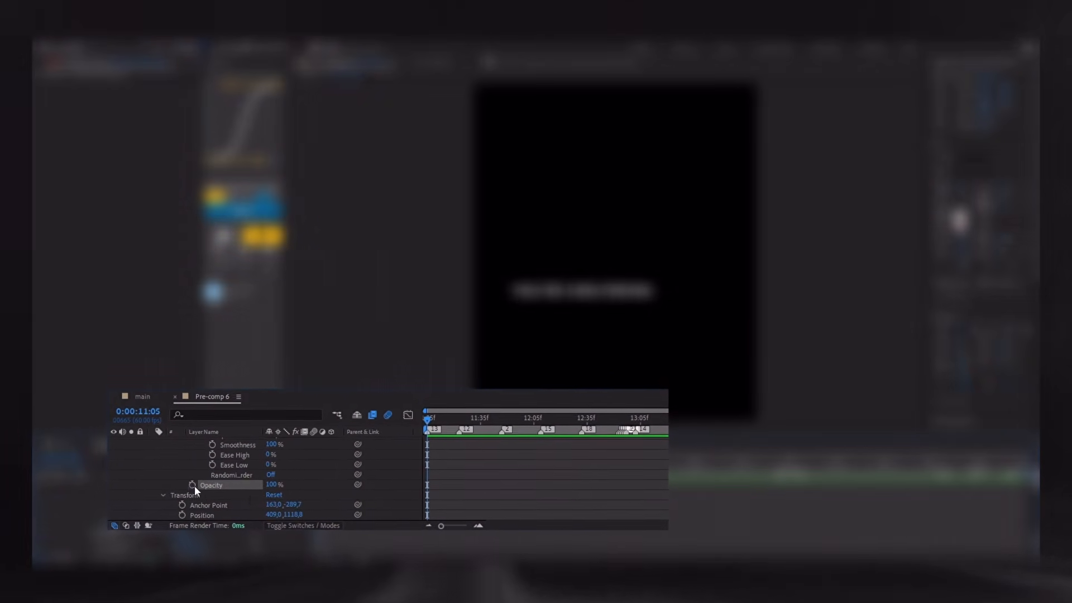
drag(272, 485, 123, 481)
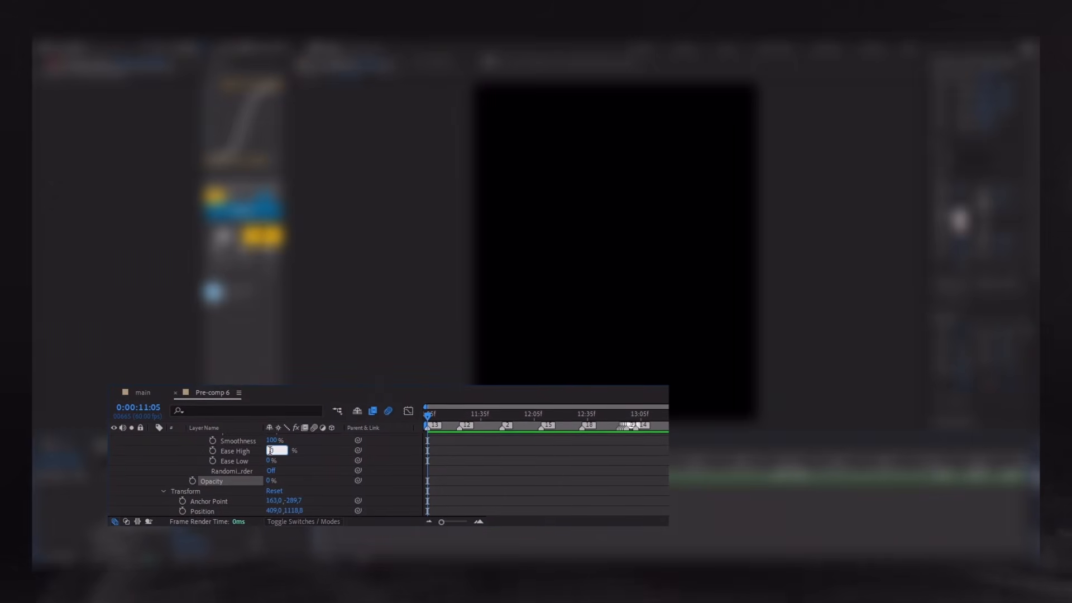
Set the range selector's Ease High and Ease Low to 40%
text(40)
key(Return)
click(270, 460)
text(40)
key(Return)
Set the range selector's Shape to Ramp Up and base it on Words
scroll(313, 462, up, 1)
click(288, 462)
click(301, 396)
scroll(284, 474, up, 1)
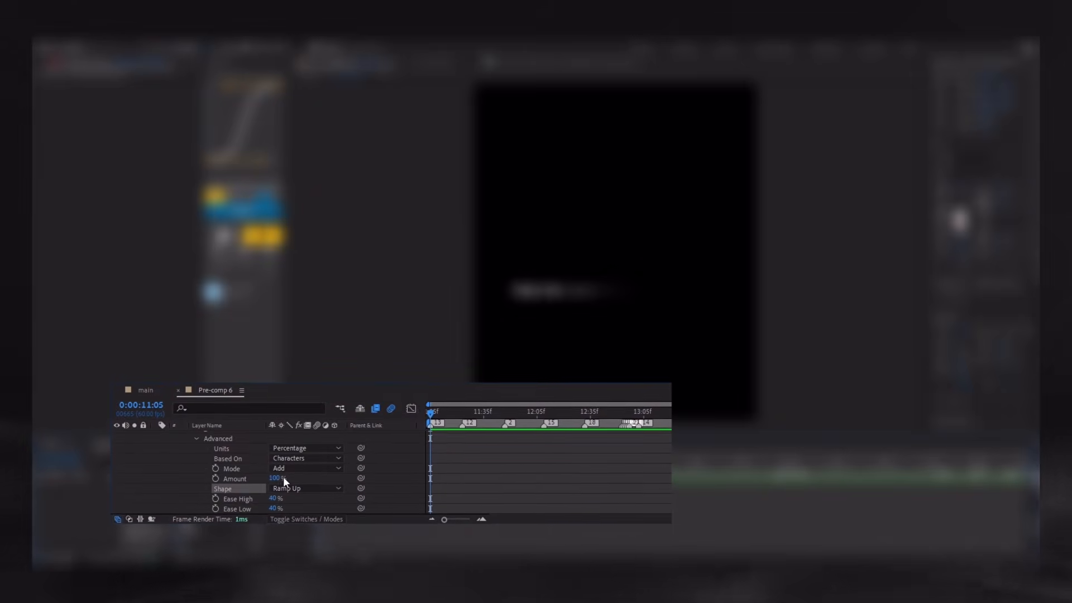
click(301, 459)
click(296, 502)
scroll(259, 491, up, 1)
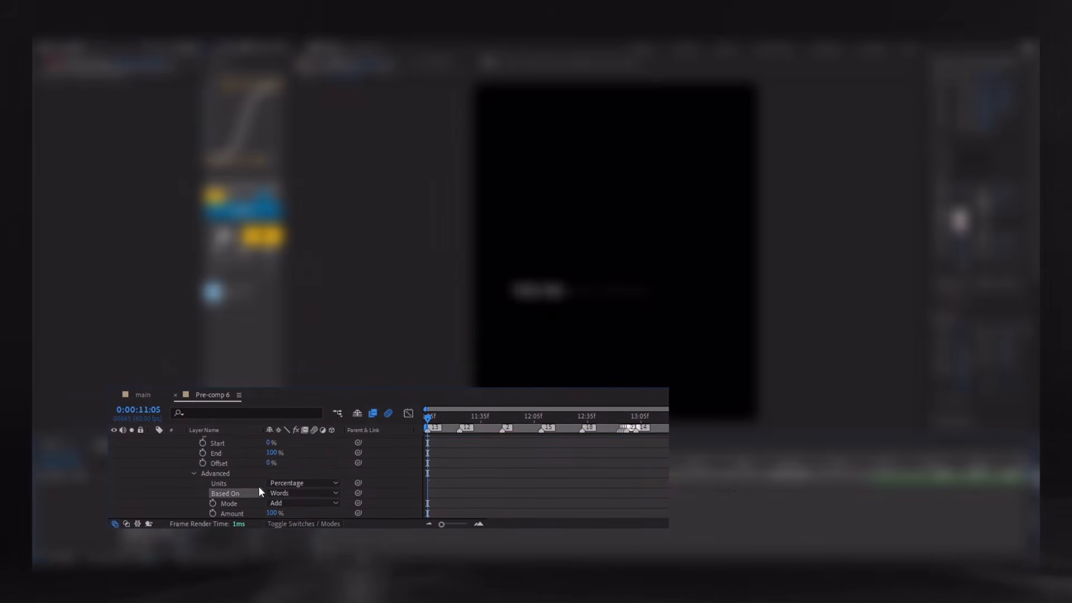
Keyframe the range selector's Offset from -100% at 0:00:11:05 to 100% at 0:00:11:42
drag(268, 496, 168, 497)
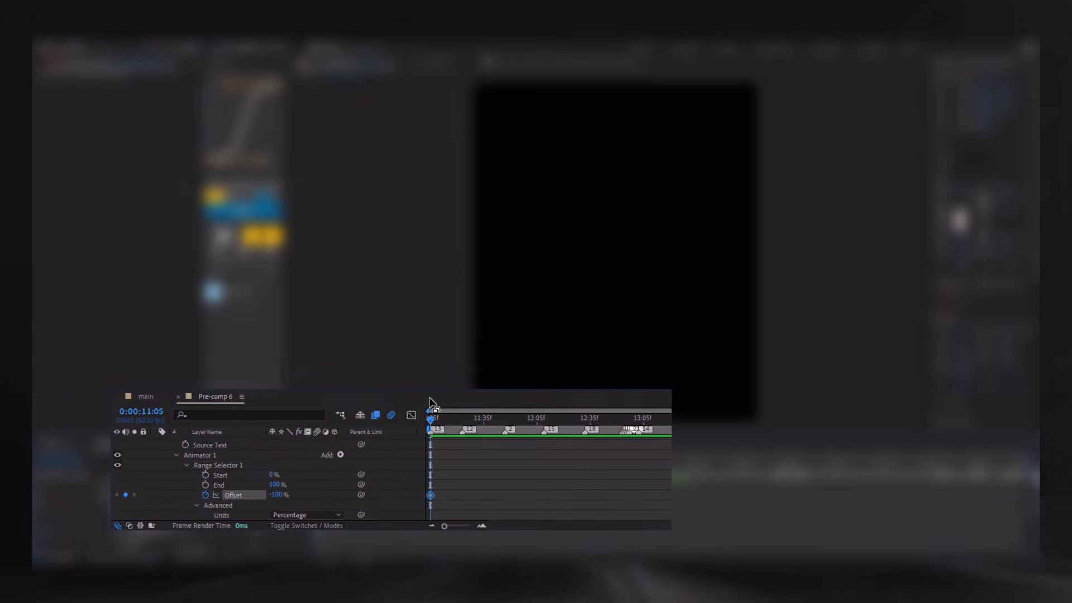
drag(458, 430, 464, 431)
drag(270, 496, 357, 494)
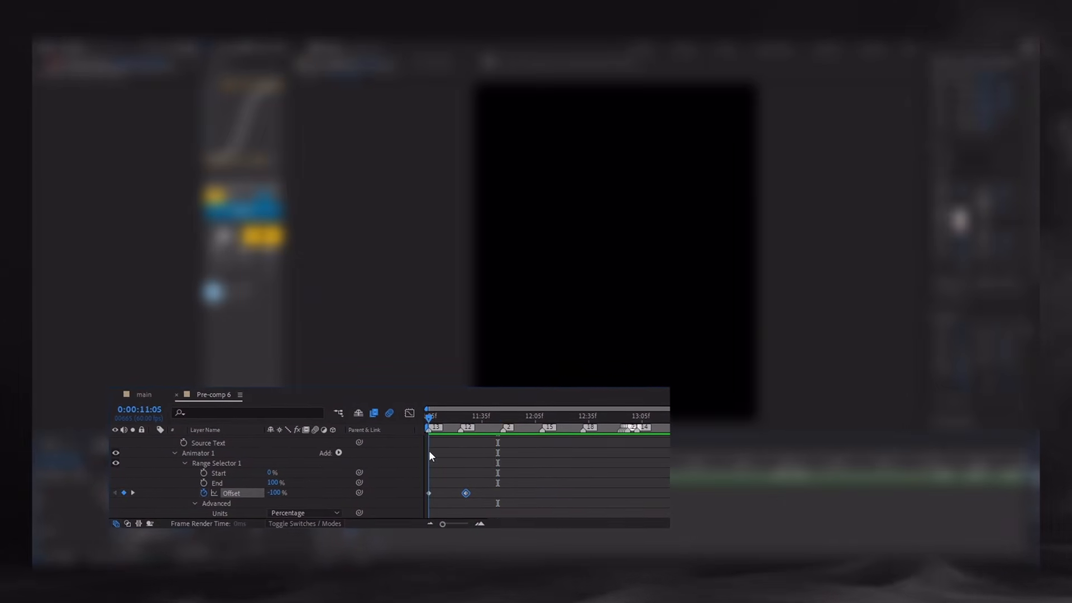
drag(467, 494, 495, 494)
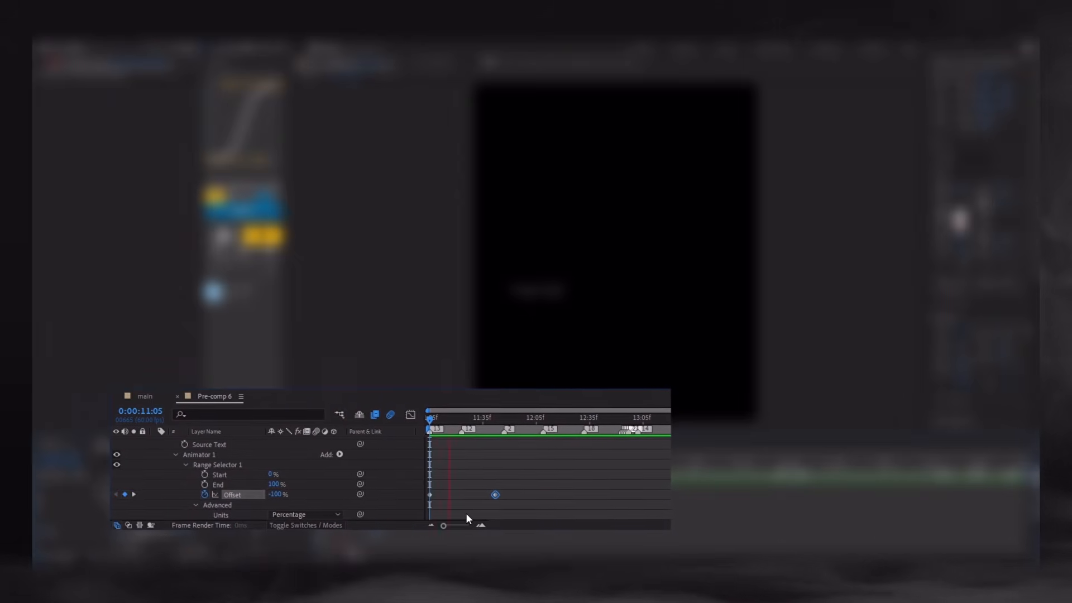
key(k)
scroll(491, 472, up, 2)
key(u)
click(494, 477)
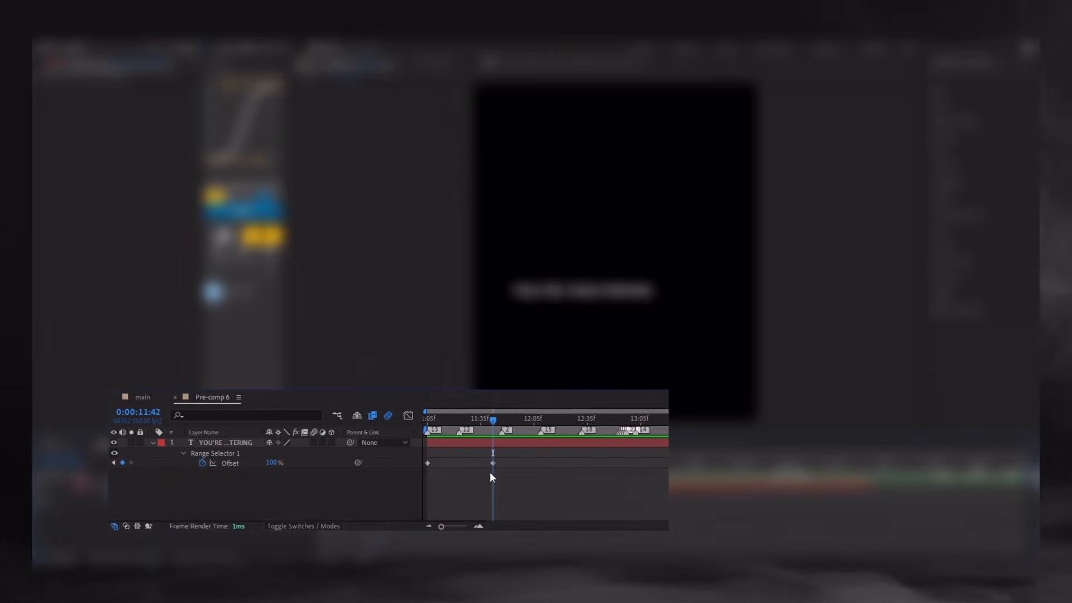
Keyframe the subtitle's X position at 409 on 0:00:11:18, 392 on 0:00:11:19 and 409 on 0:00:11:20
click(477, 444)
drag(472, 429, 451, 430)
key(p)
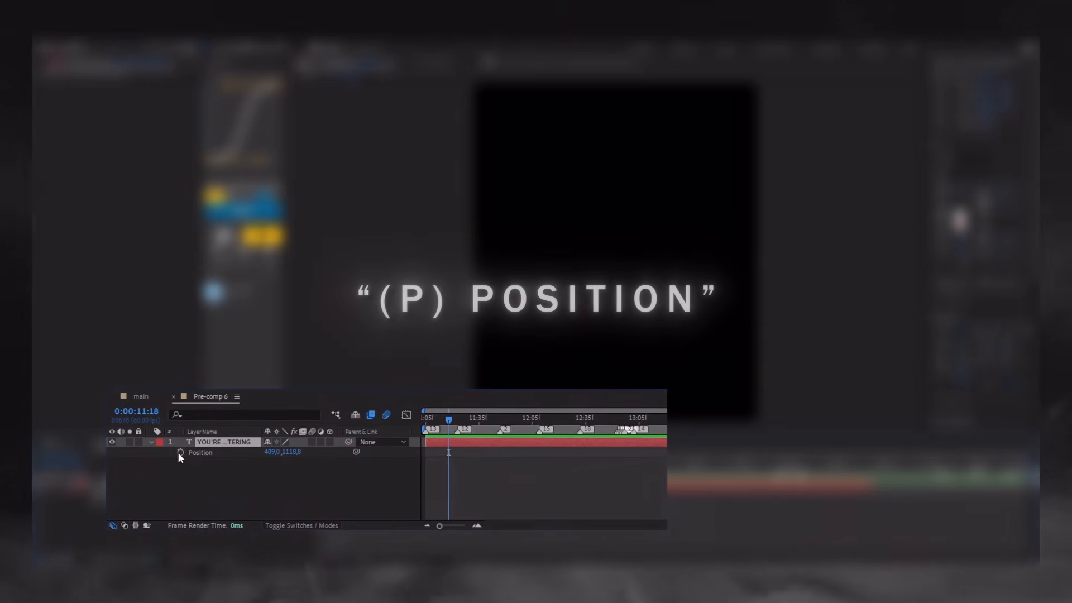
click(182, 452)
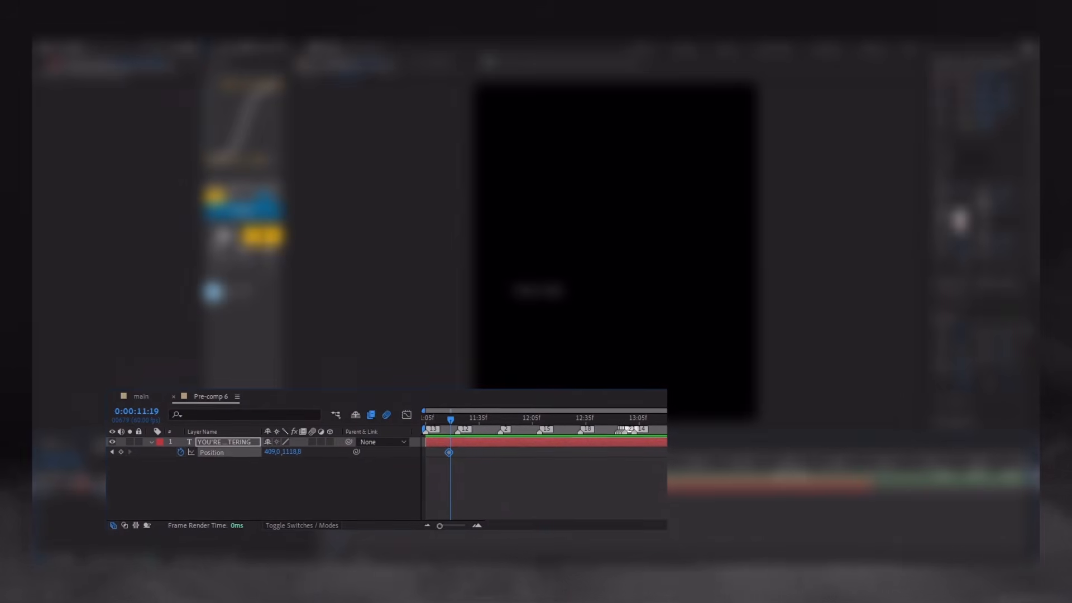
key(Page_Down)
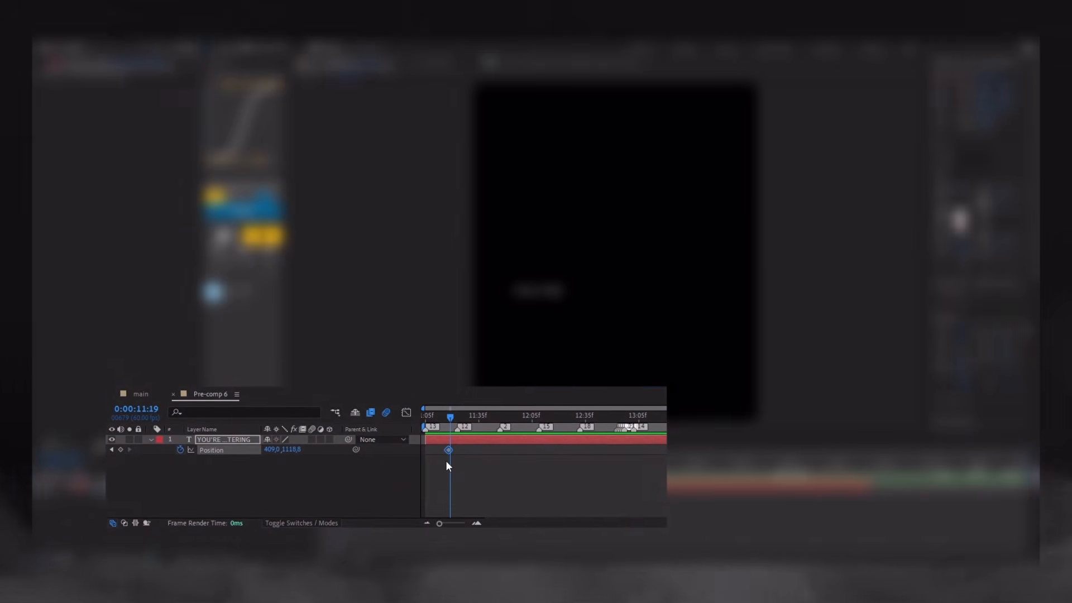
click(280, 451)
text(392)
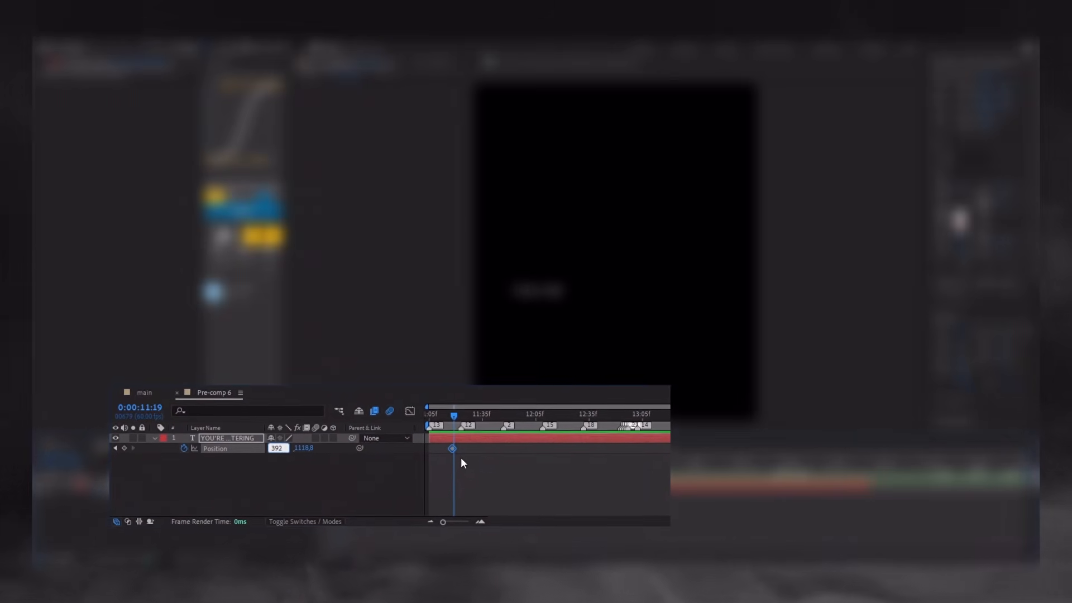
key(Return)
key(Page_Down)
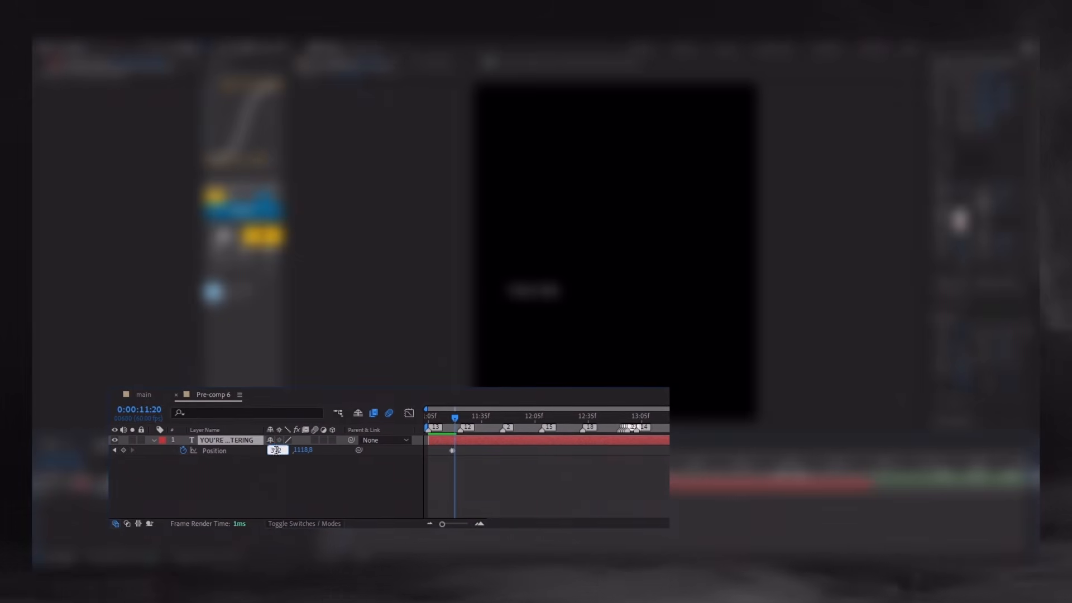
click(464, 455)
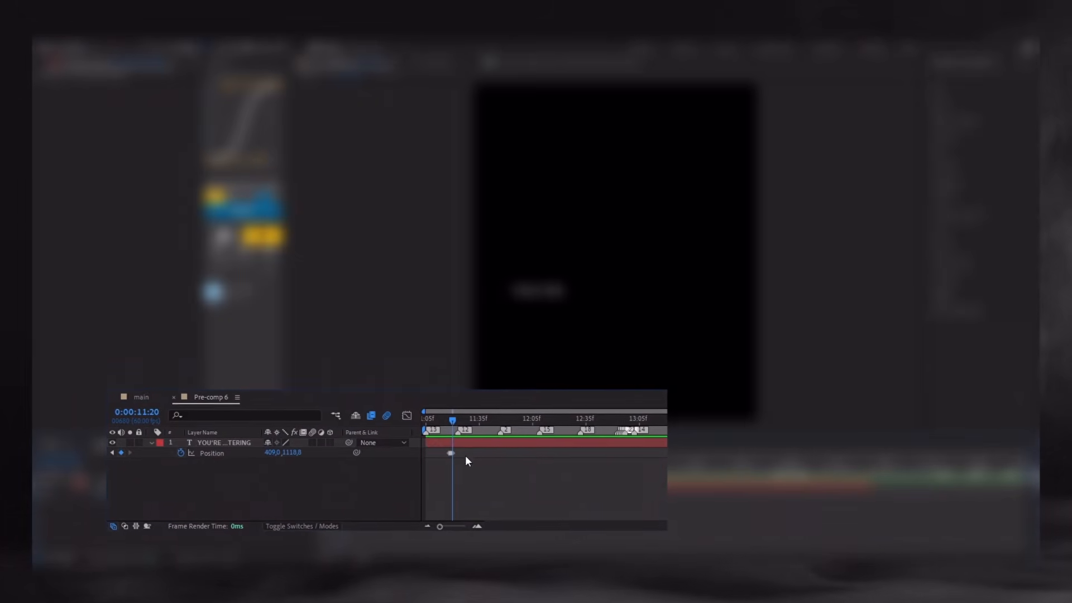
Add a Scale keyframe to the subtitle layer at 0:00:11:47, shortly after the Offset animation ends
drag(439, 418, 463, 433)
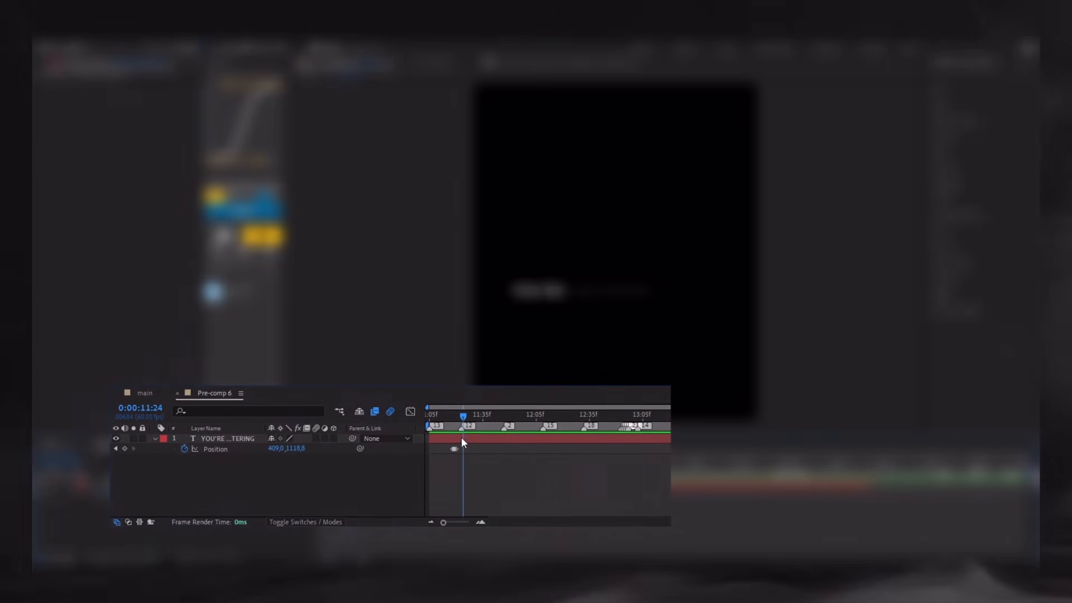
key(equal)
key(minus)
click(444, 439)
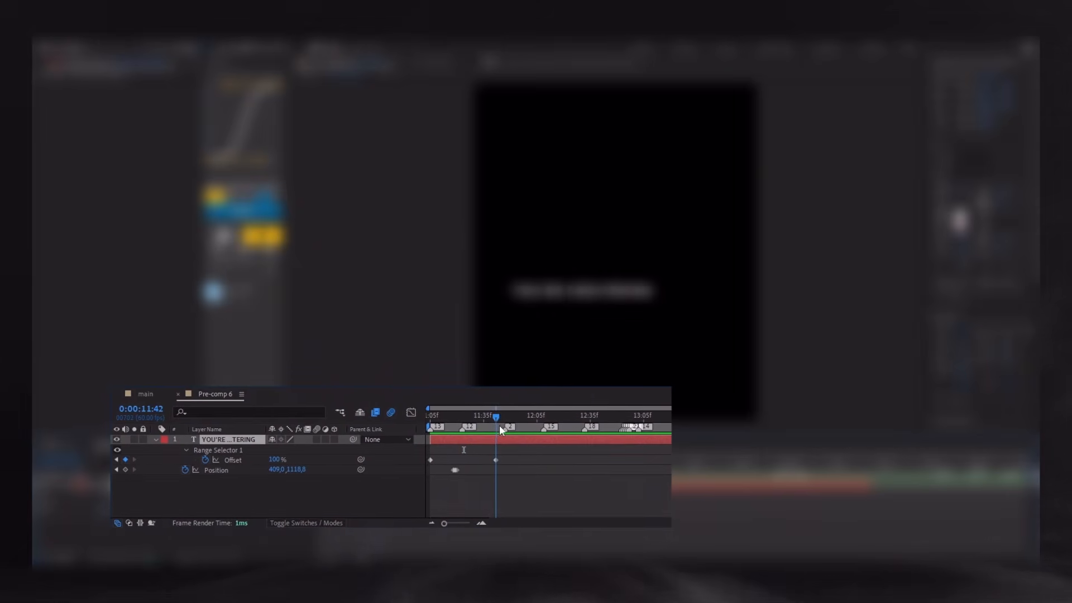
drag(499, 424, 503, 424)
key(s)
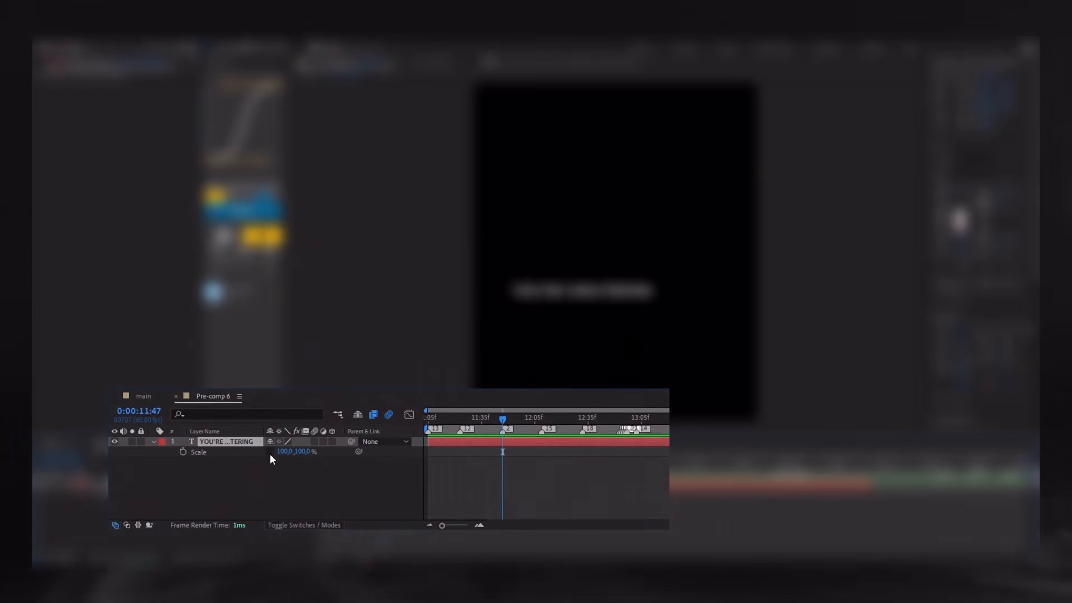
click(182, 451)
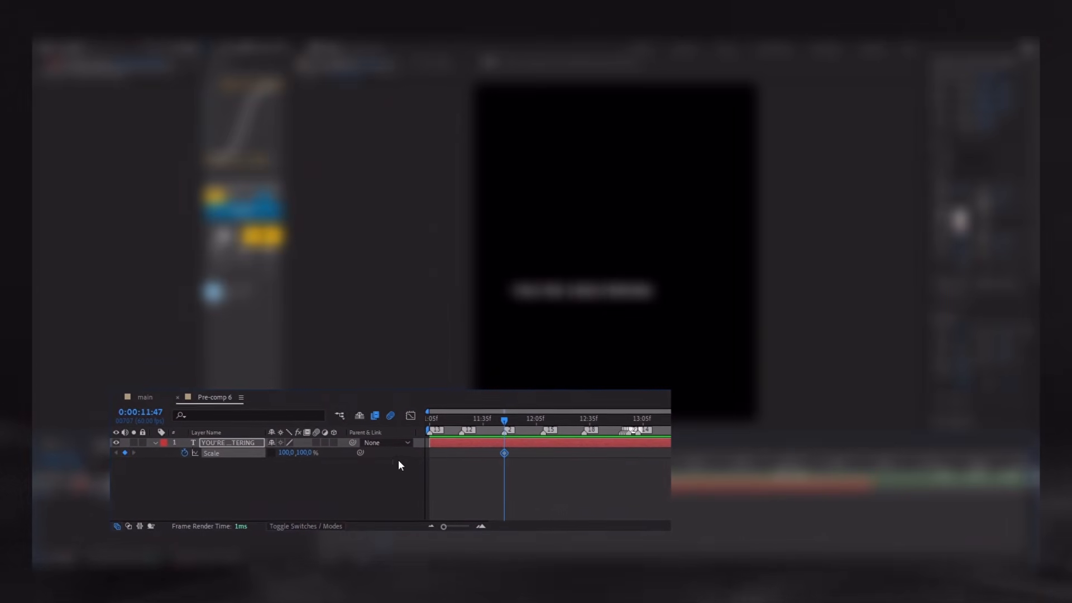
Set the subtitle's vertical scale to 126% at 0:00:11:48 and back to 100% at 0:00:11:49
click(304, 452)
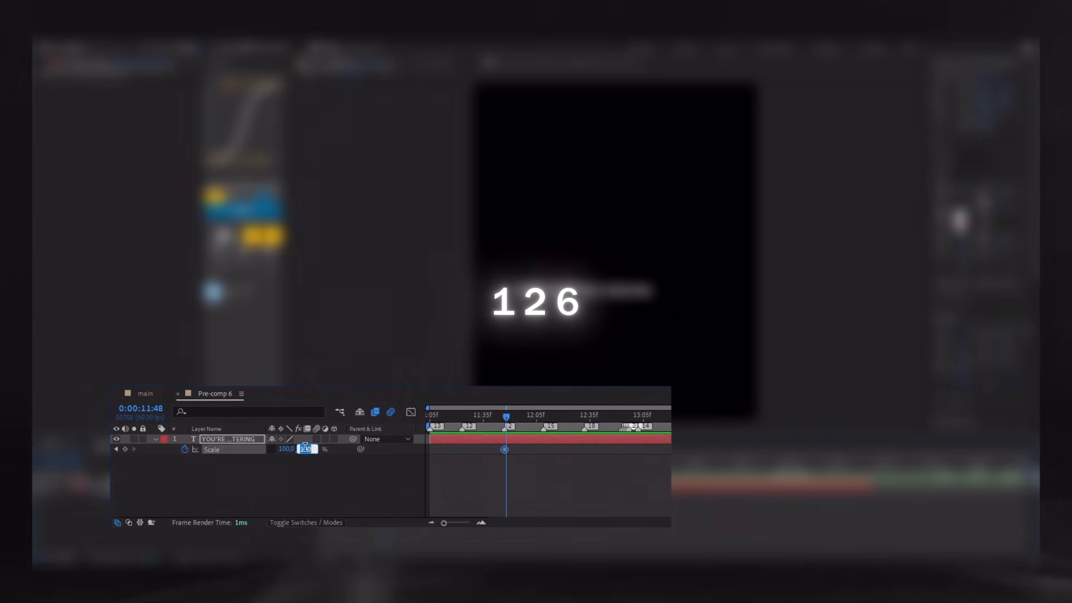
text(126)
key(Return)
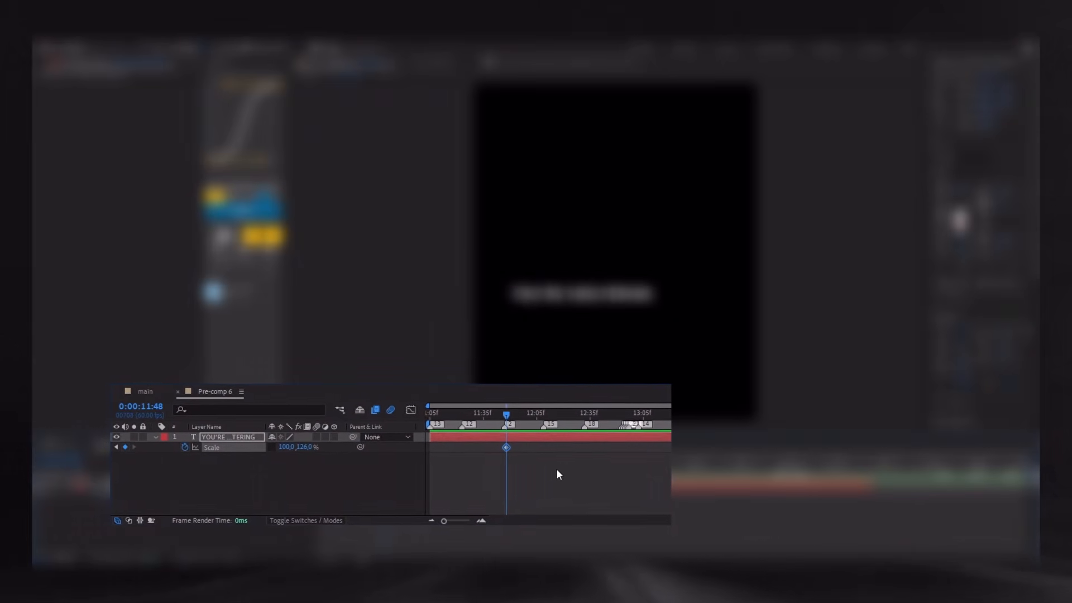
click(305, 447)
text(100)
key(Return)
Copy the Position and Scale keyframes, paste them three times farther along the layer, and preview the animation
key(u)
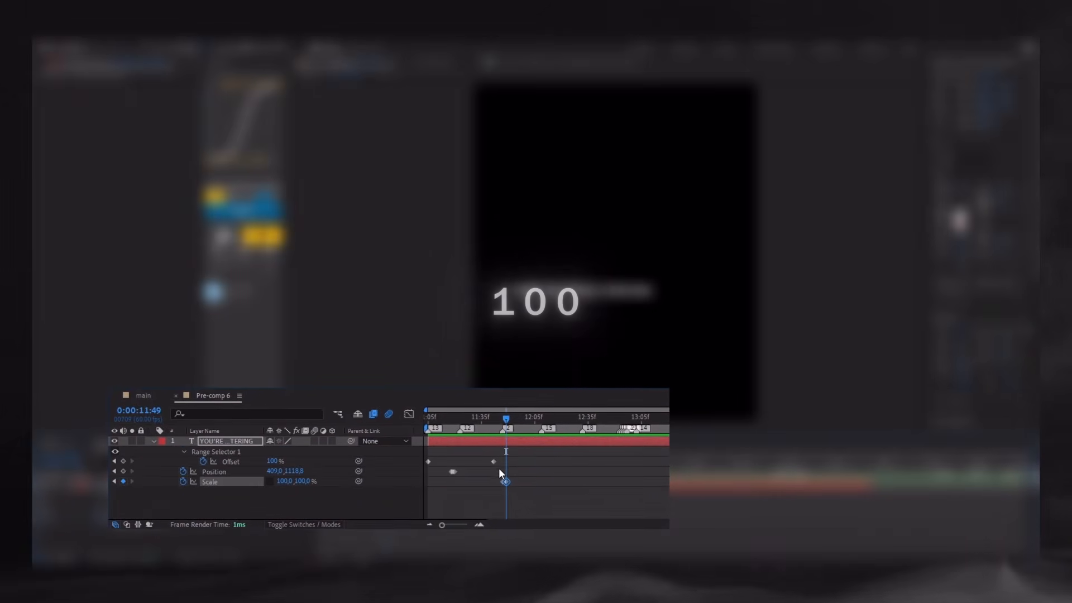
drag(434, 466, 524, 486)
drag(507, 419, 786, 433)
key(ctrl+c)
key(ctrl+v)
key(ctrl+v)
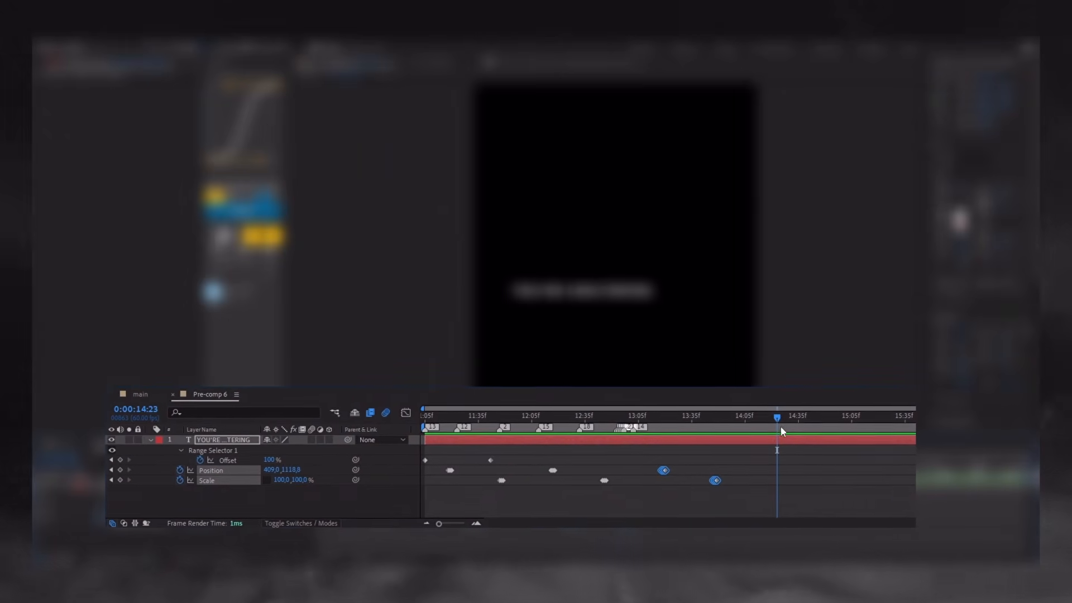
key(ctrl+v)
key(Home)
key(space)
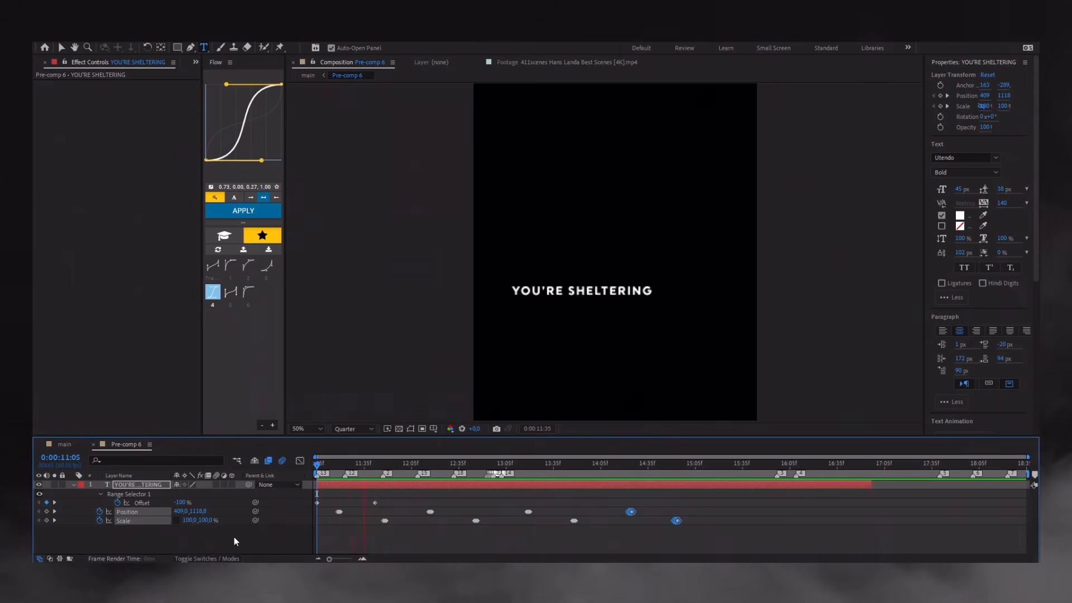
Apply the Basic 3D effect to the subtitle layer and set its Swivel to -20°
click(378, 485)
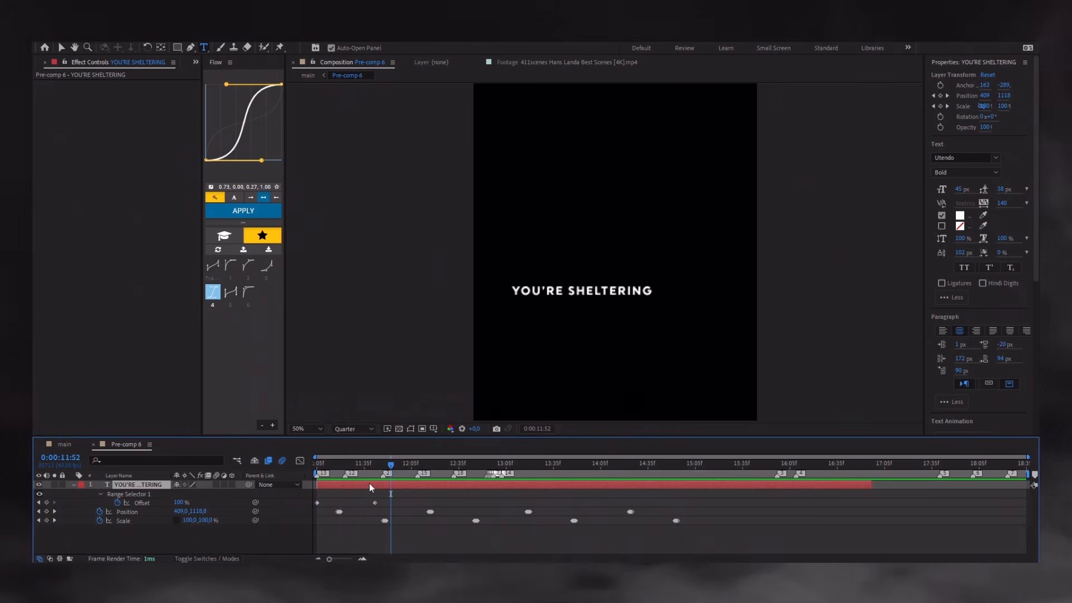
scroll(1003, 302, down, 5)
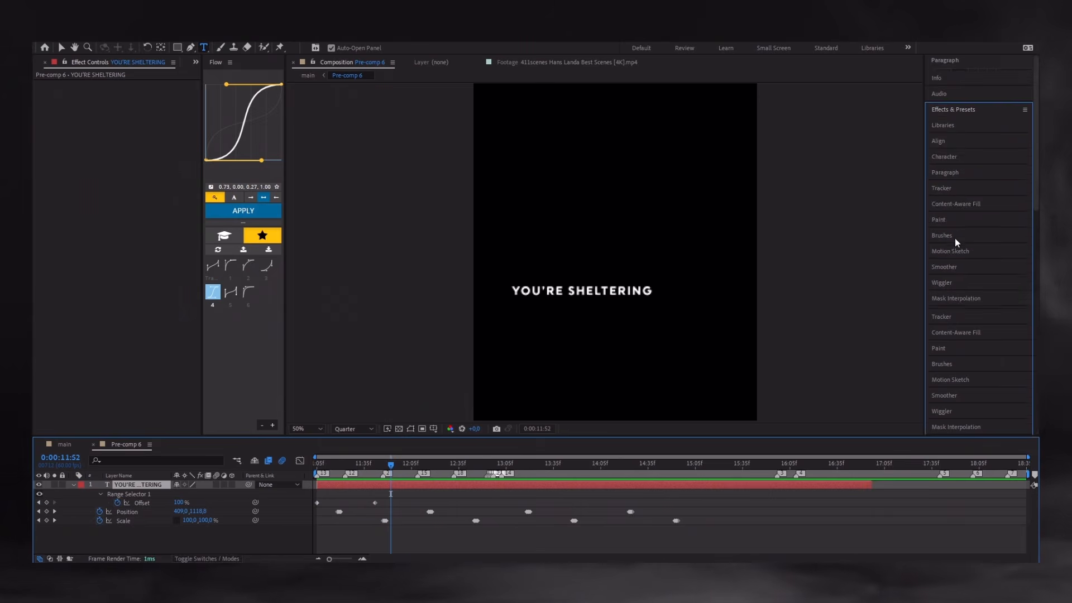
click(957, 110)
text(3d)
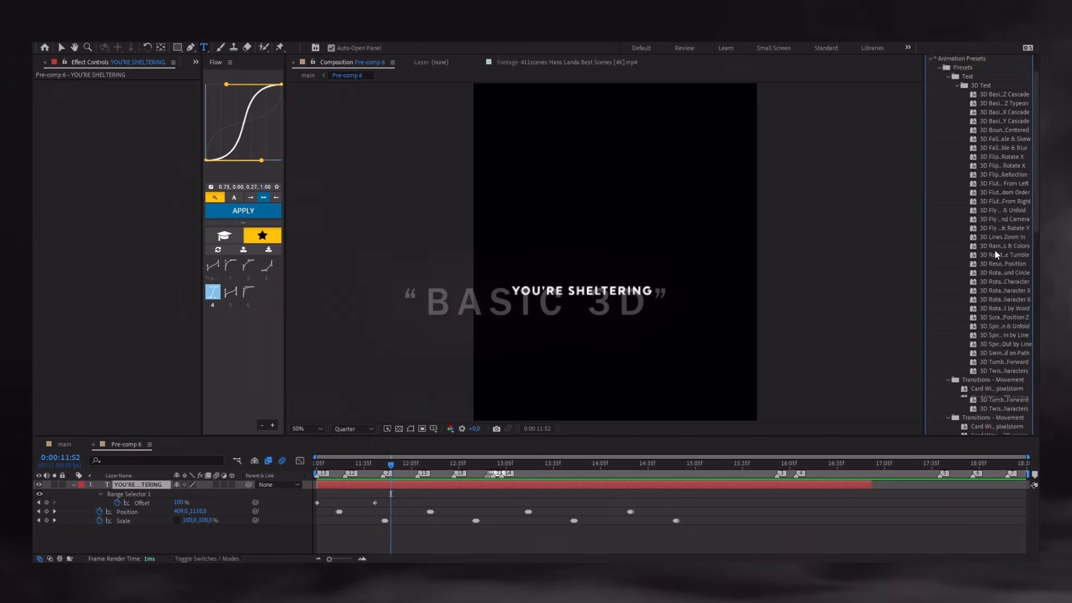
scroll(972, 264, down, 3)
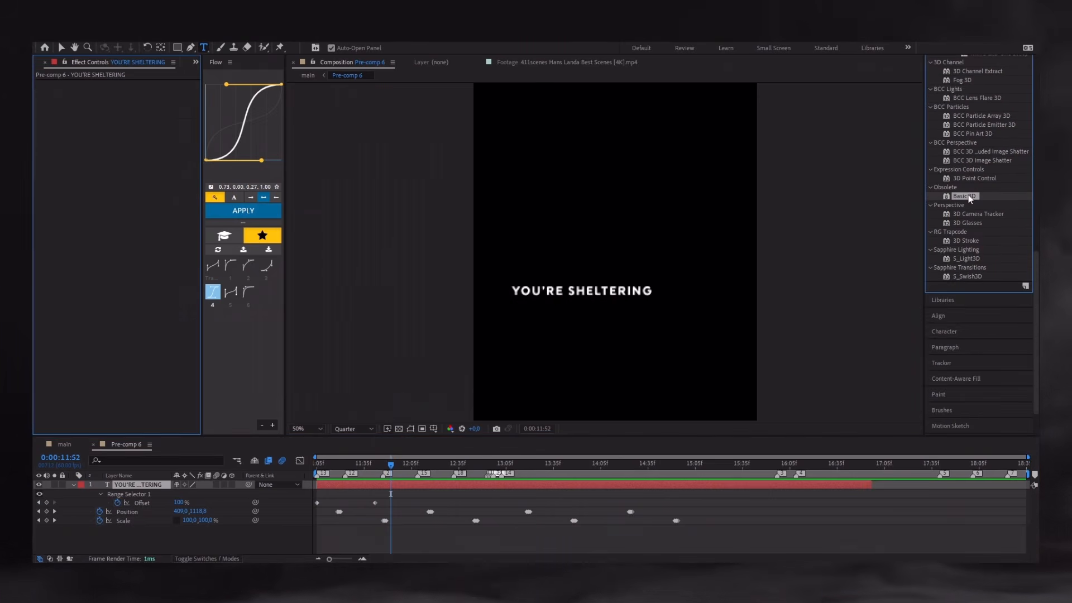
text(-20)
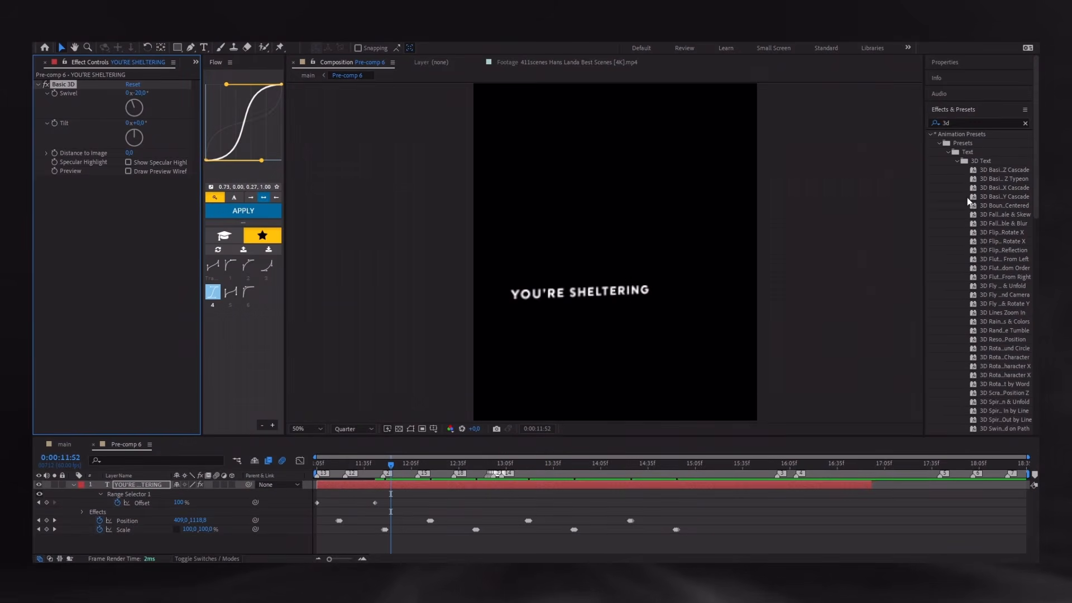
Apply the S_TextureCells effect to the subtitle layer and move it above Basic 3D
text(text)
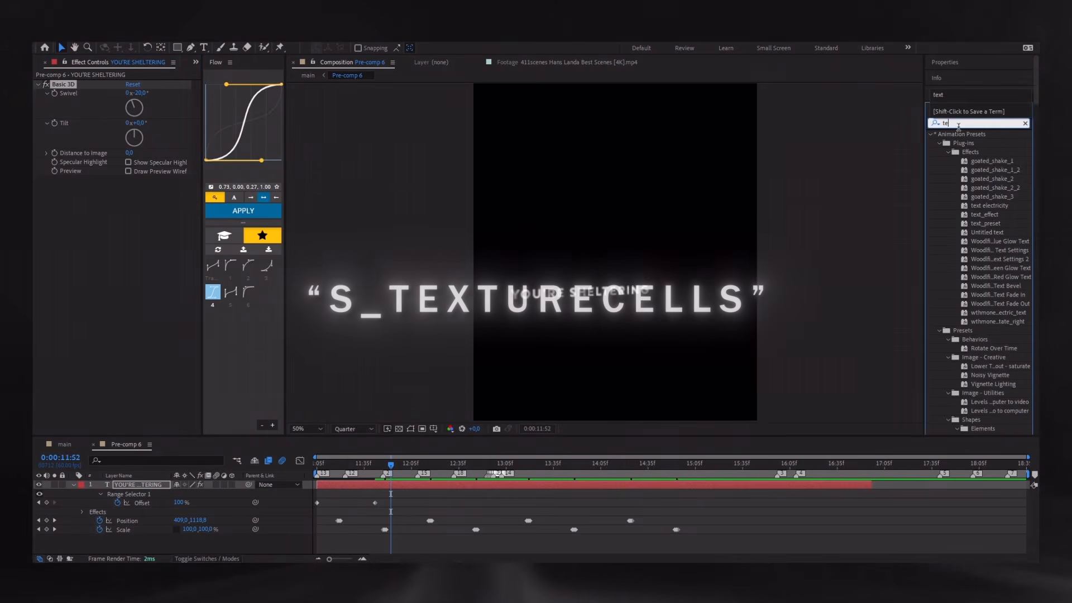
scroll(994, 208, down, 8)
scroll(977, 258, down, 2)
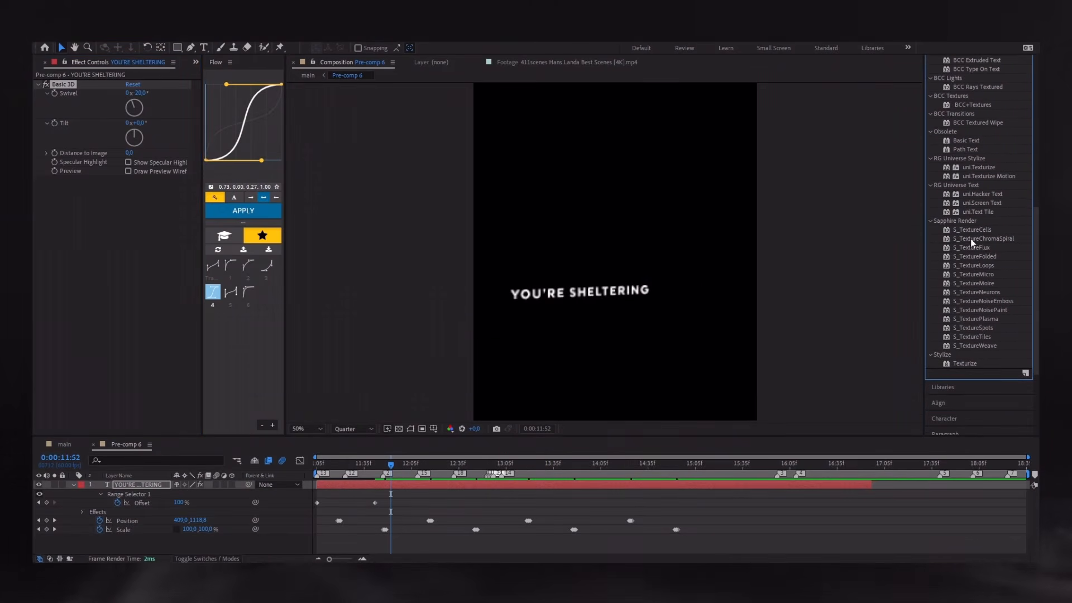
drag(975, 230, 59, 175)
drag(67, 133, 69, 79)
scroll(999, 159, up, 15)
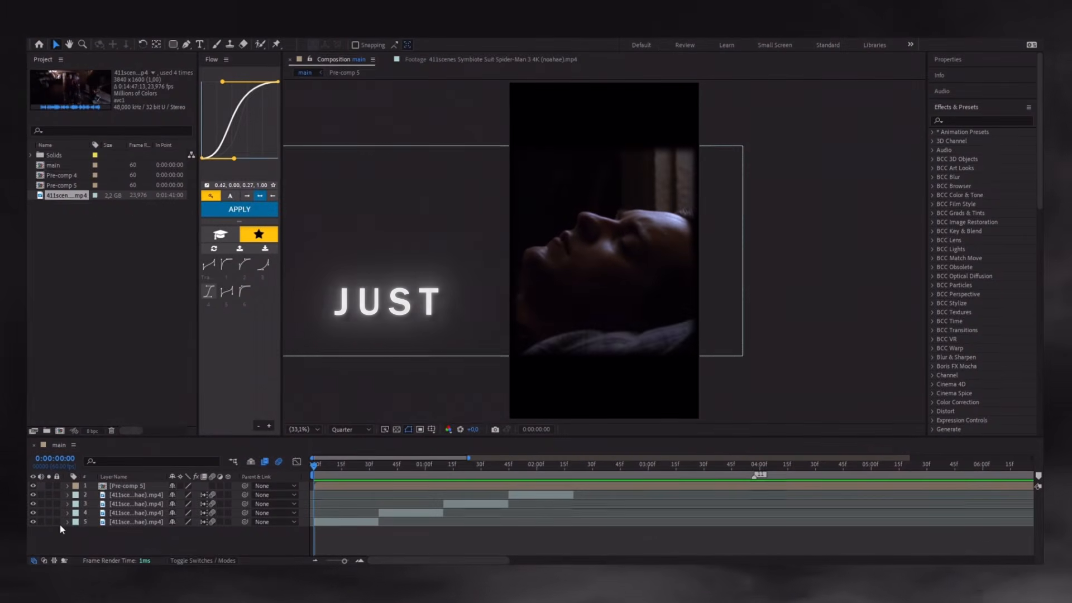
Pre-compose the first video clip, moving all attributes into the new composition and adjusting its duration to the layer's time span
click(338, 522)
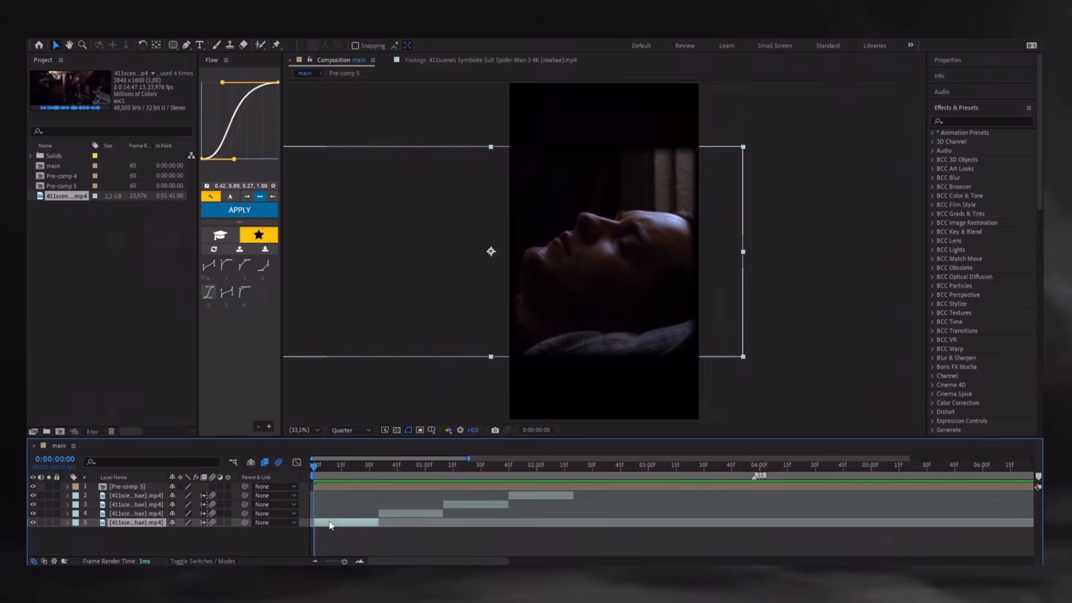
key(ctrl+shift+c)
click(445, 301)
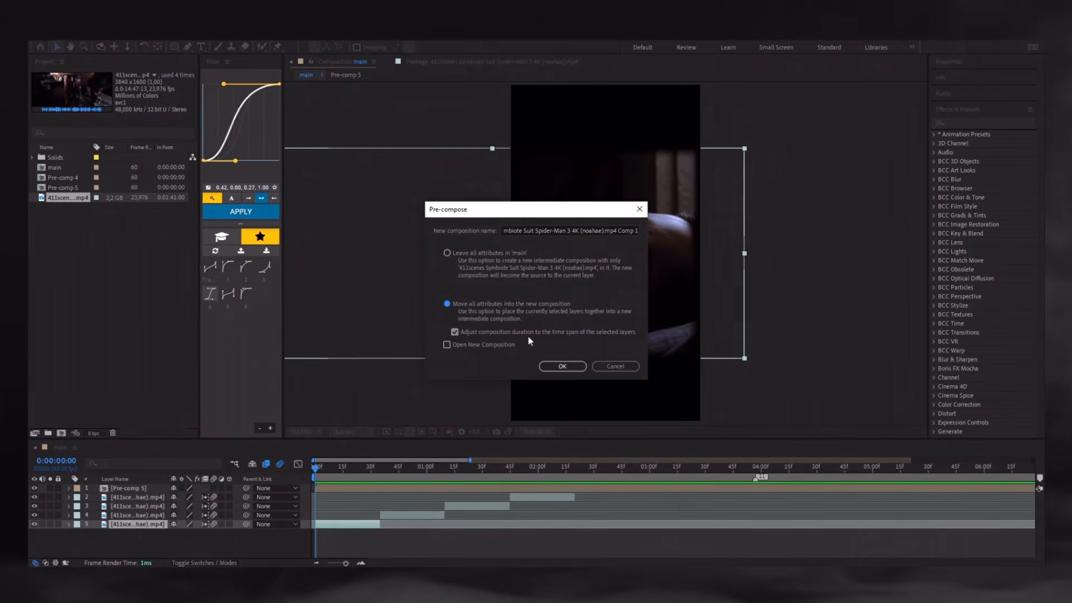
click(560, 364)
Pre-compose each of the remaining three video clips separately with the same settings
click(393, 514)
key(ctrl+shift+c)
click(563, 366)
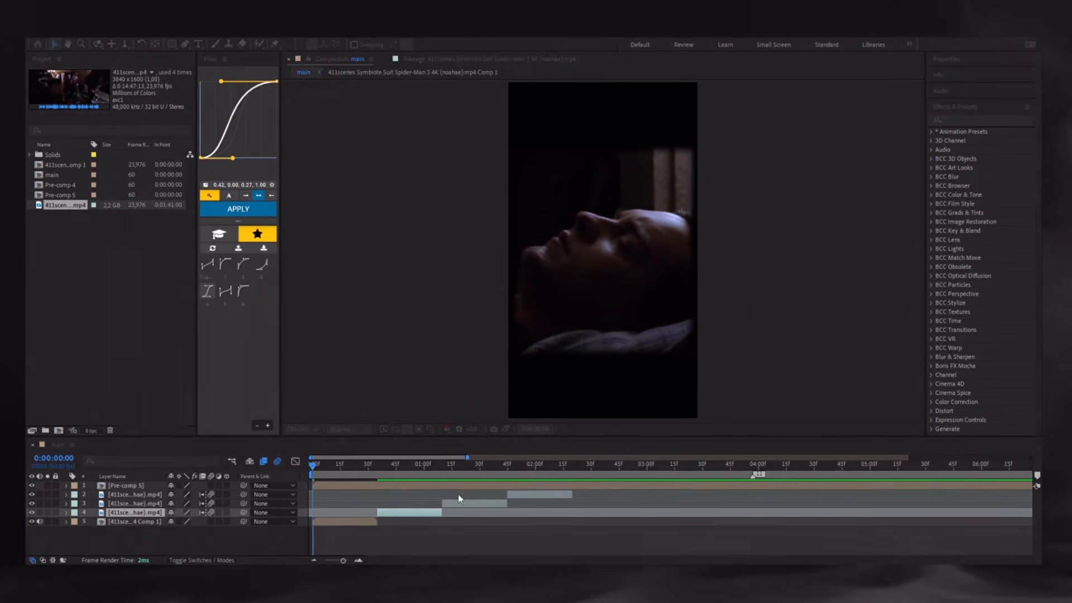
click(461, 504)
key(ctrl+shift+c)
click(571, 367)
click(527, 496)
key(ctrl+shift+c)
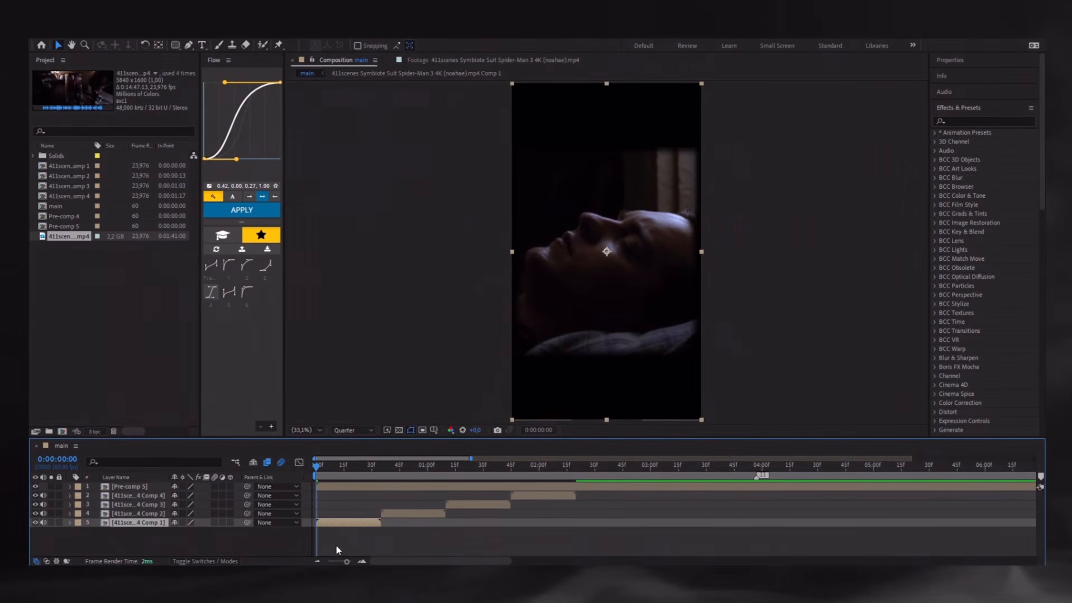
Keyframe the first clip's Opacity from 0% at 0:00:00:00 to 100% at 0:00:00:09 and preview the fade-in
key(t)
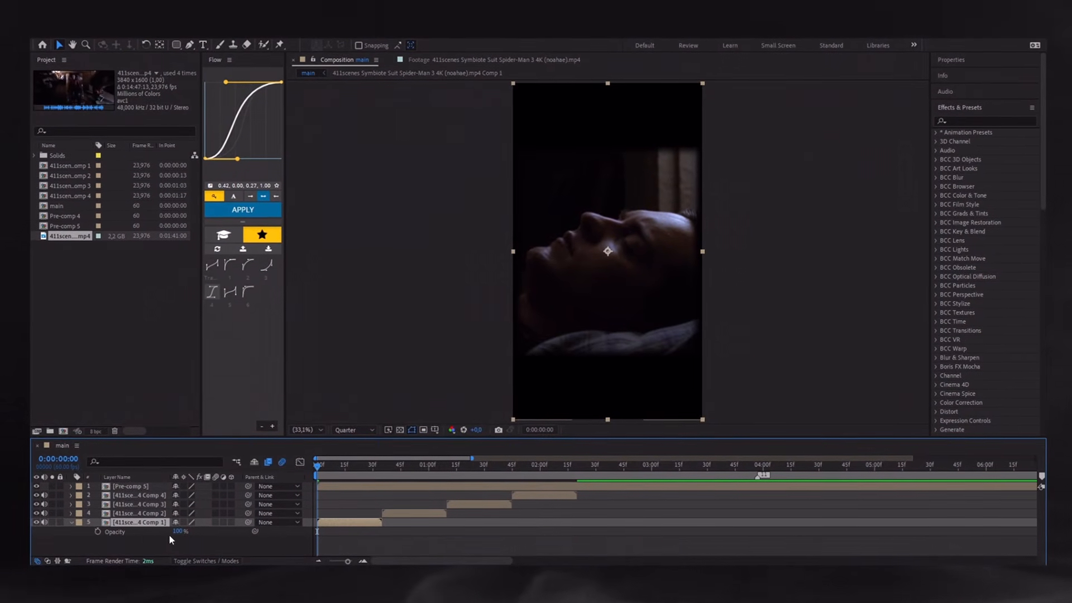
click(98, 529)
drag(175, 534, 115, 534)
drag(314, 472, 333, 472)
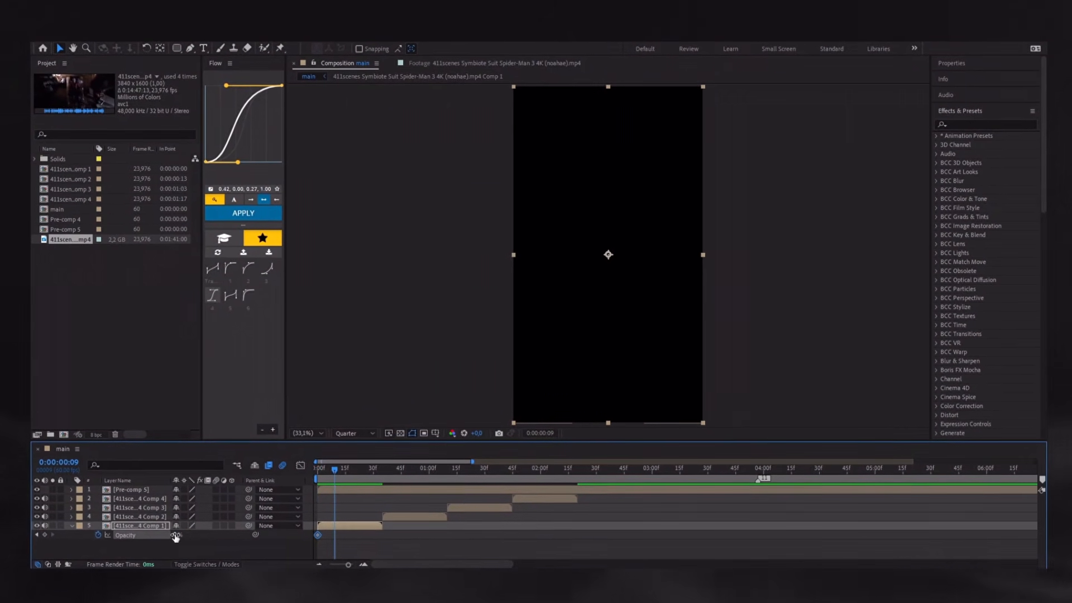
drag(175, 534, 252, 533)
click(317, 467)
key(space)
Add a 100% Opacity keyframe at 0:00:00:25 and a 0% keyframe at 0:00:00:35, and preview the fade-out
drag(317, 465, 363, 478)
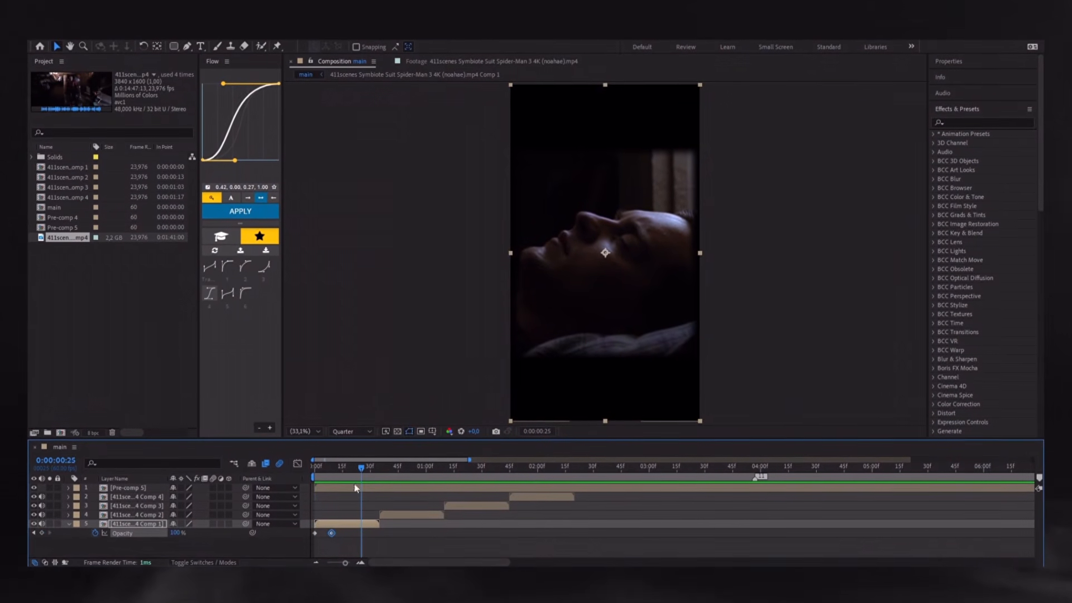
click(42, 533)
scroll(335, 524, up, 3)
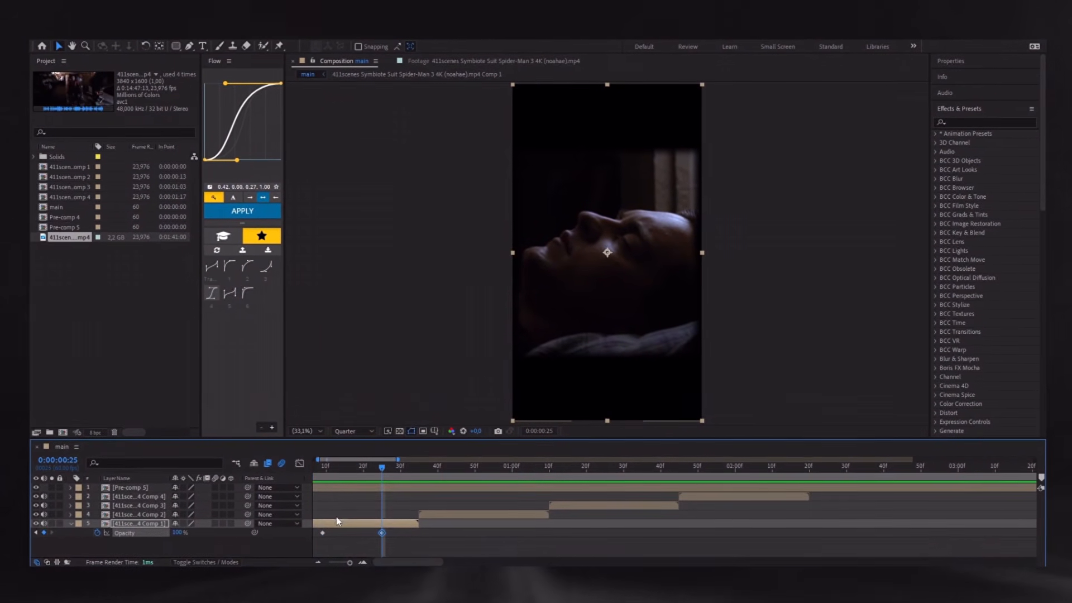
drag(336, 520, 472, 507)
drag(412, 472, 445, 473)
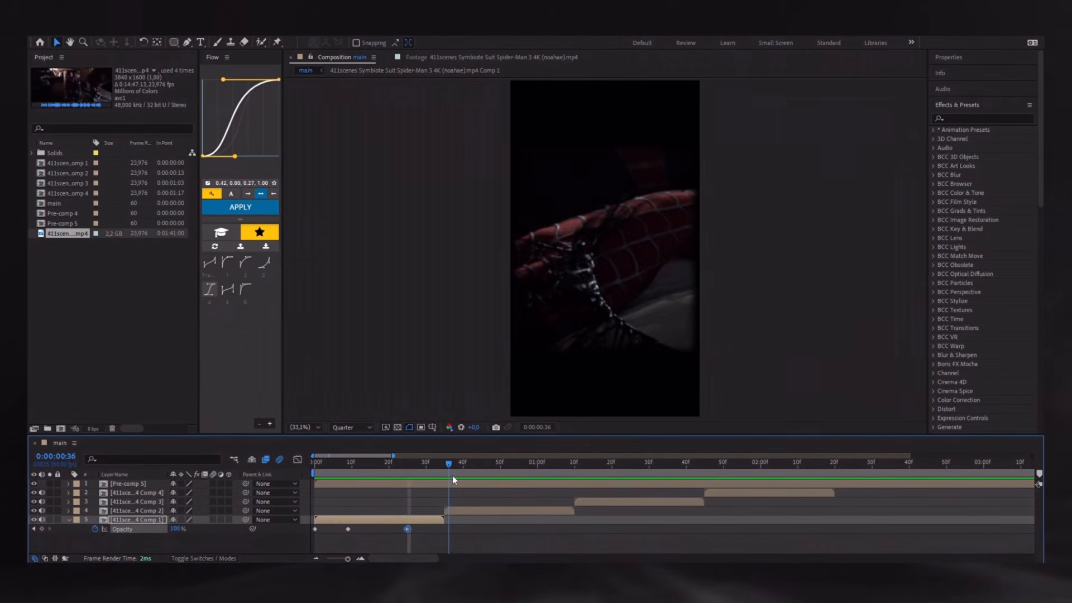
click(175, 533)
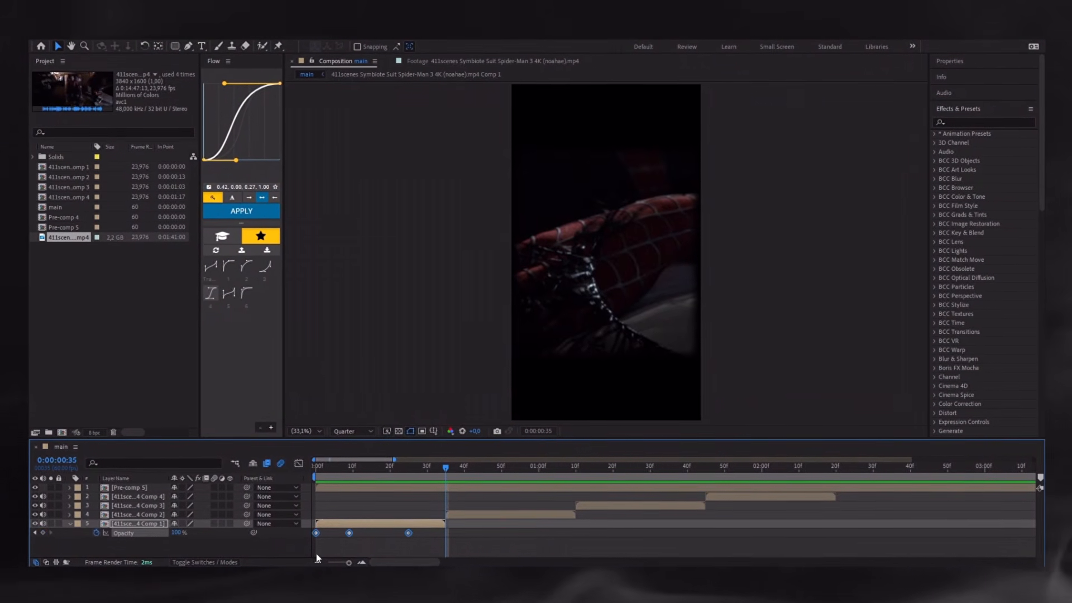
text(0)
key(Return)
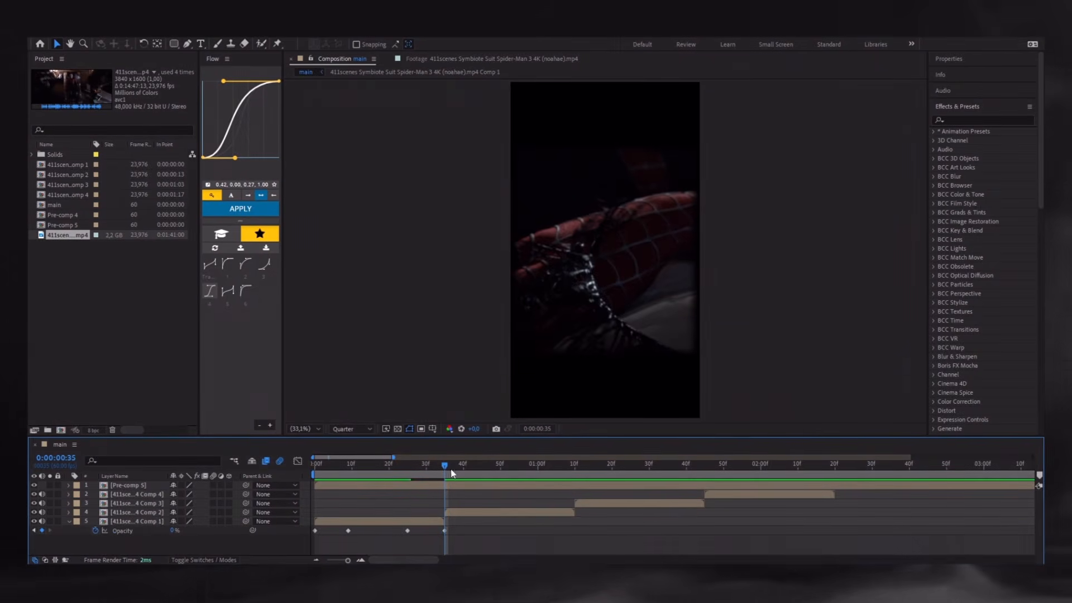
key(space)
Copy the first clip's four Opacity keyframes and paste them at the start of each of the other three clips
drag(459, 544, 311, 526)
key(ctrl+c)
drag(315, 468, 706, 469)
click(478, 513)
key(ctrl+v)
click(560, 533)
key(space)
click(585, 504)
key(ctrl+v)
click(715, 497)
key(ctrl+v)
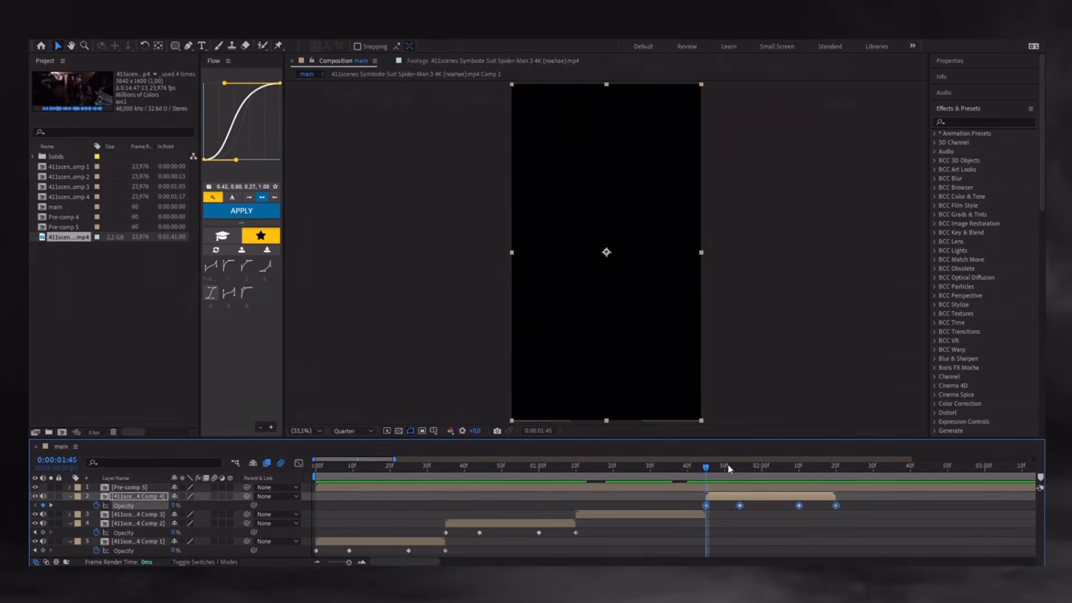
Apply the Brightness & Contrast effect to the first clip
click(983, 124)
text(br)
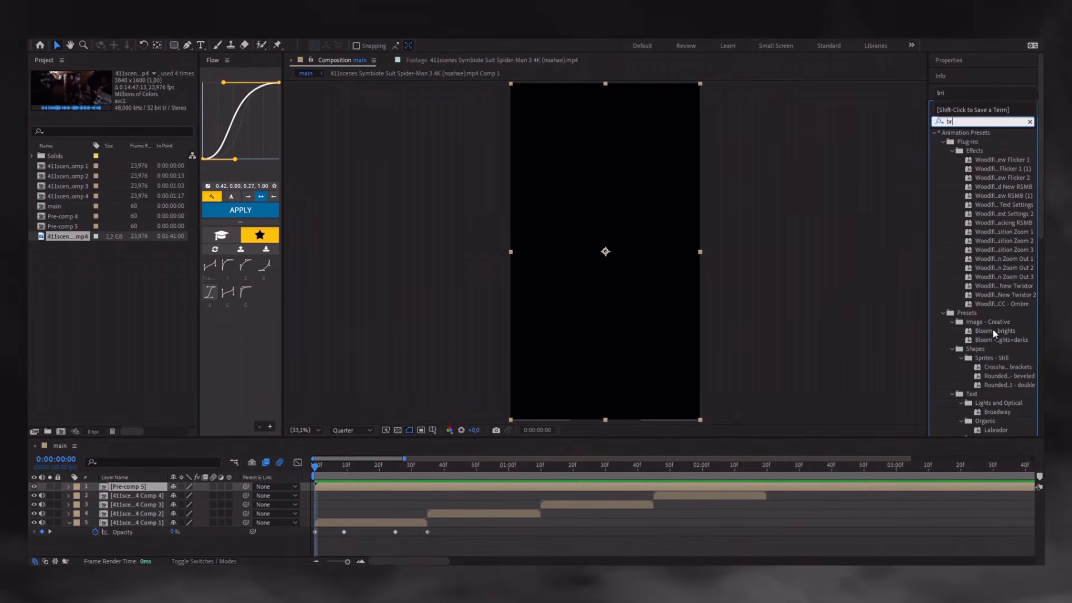
text(i)
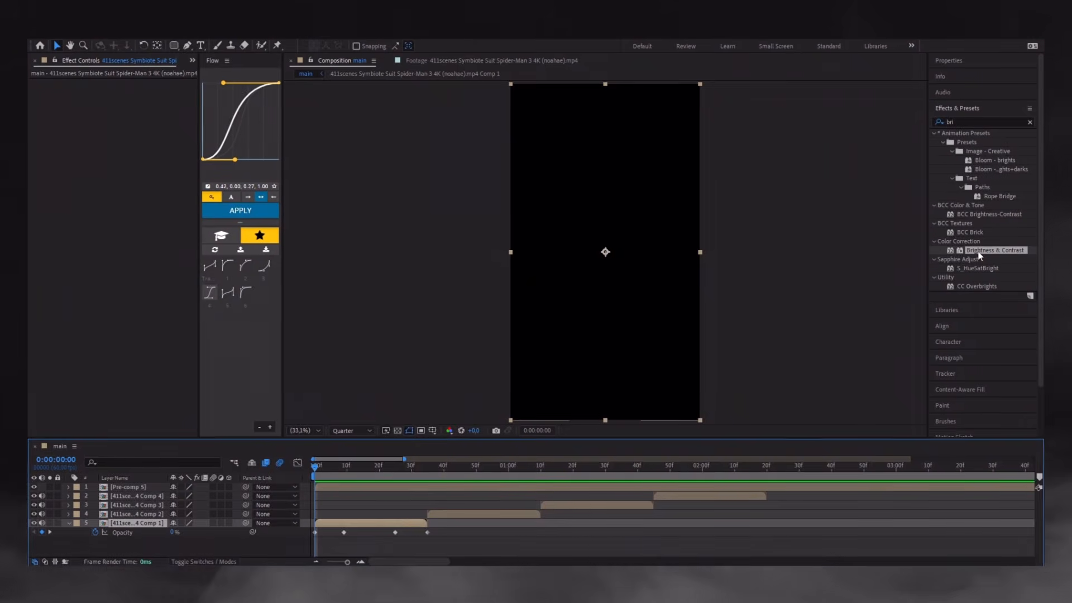
double_click(979, 250)
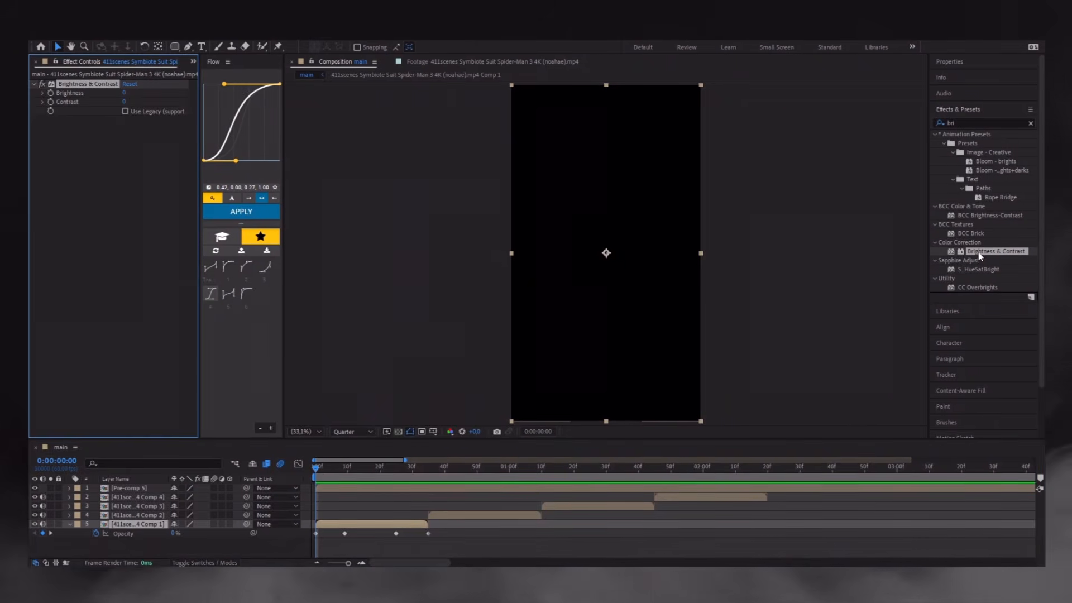
Keyframe the clip's Brightness from 100 at 0:00:00:00 to 0 at 0:00:00:35 and apply Easy Ease to both keyframes
click(123, 92)
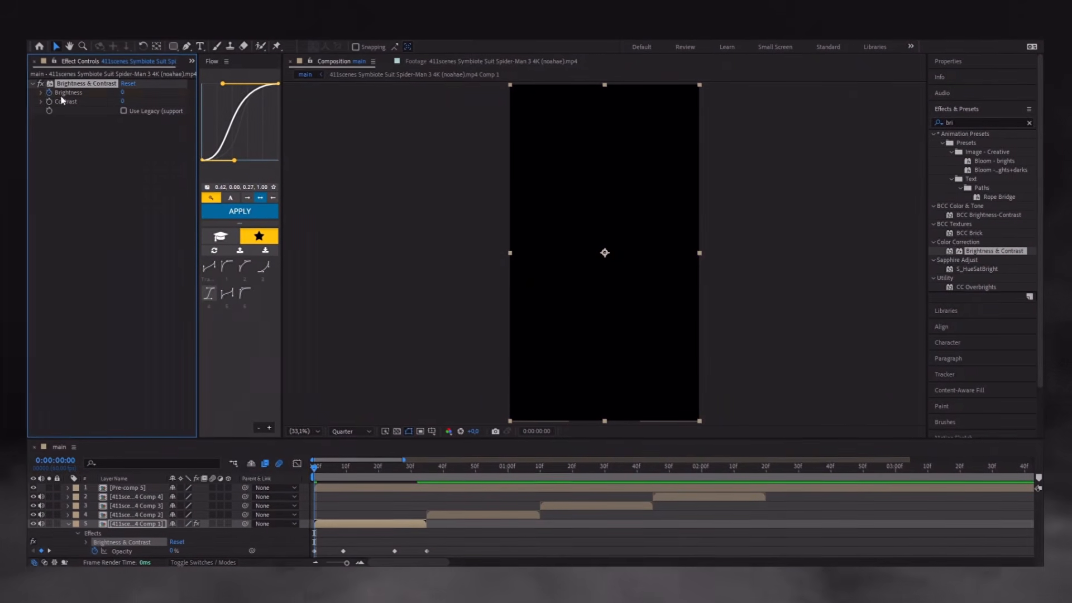
text(100)
drag(318, 466, 427, 499)
click(123, 91)
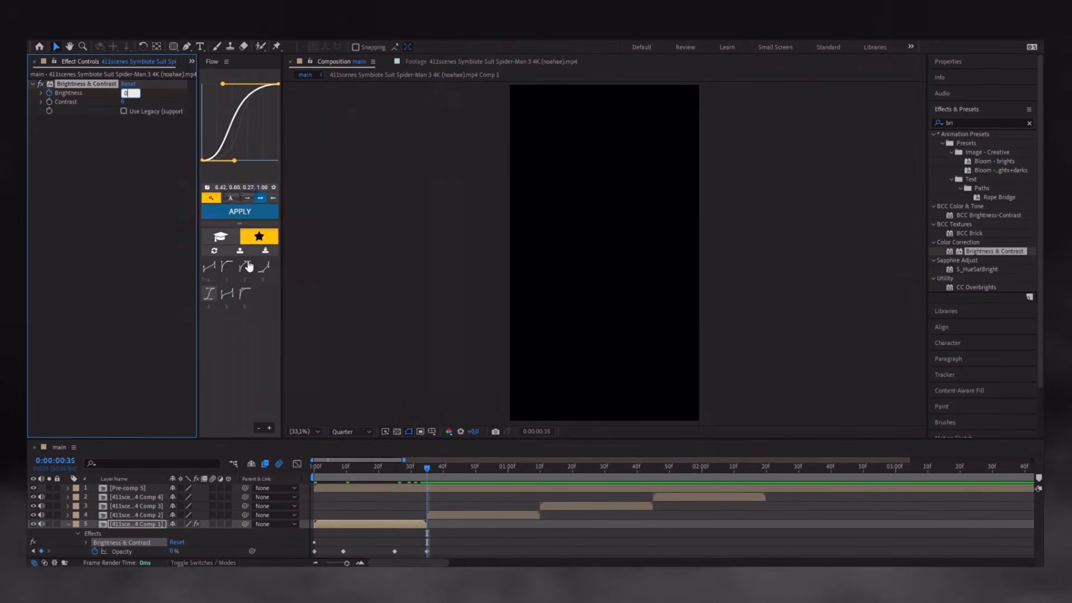
text(0)
key(Return)
key(u)
drag(445, 535, 299, 544)
key(F9)
Copy the animated Brightness & Contrast effect to the start of each of the other three clips and preview the sequence
drag(440, 537, 308, 542)
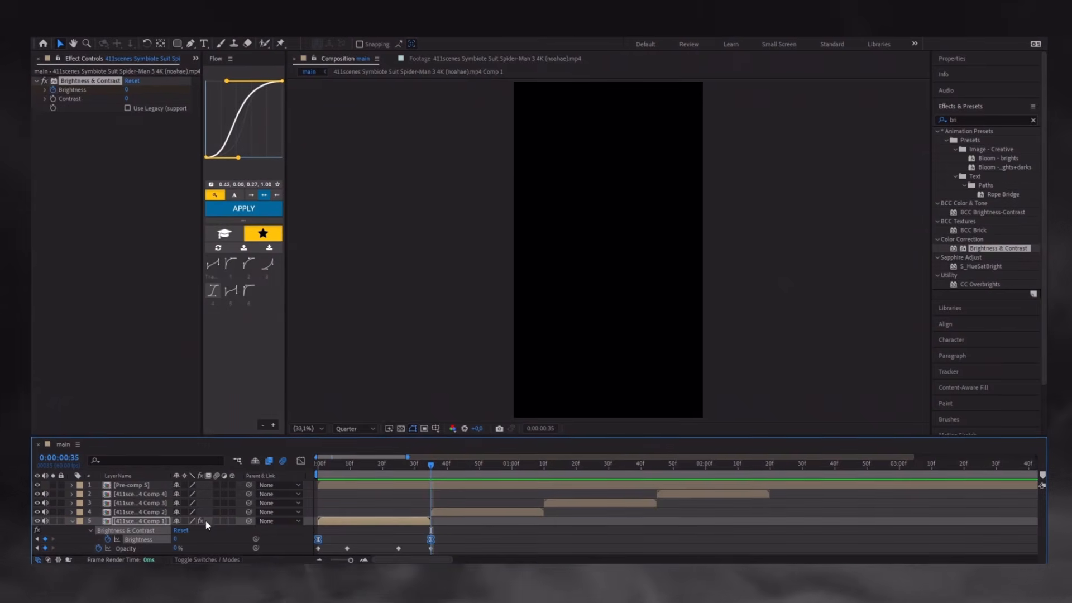
click(449, 512)
key(ctrl+v)
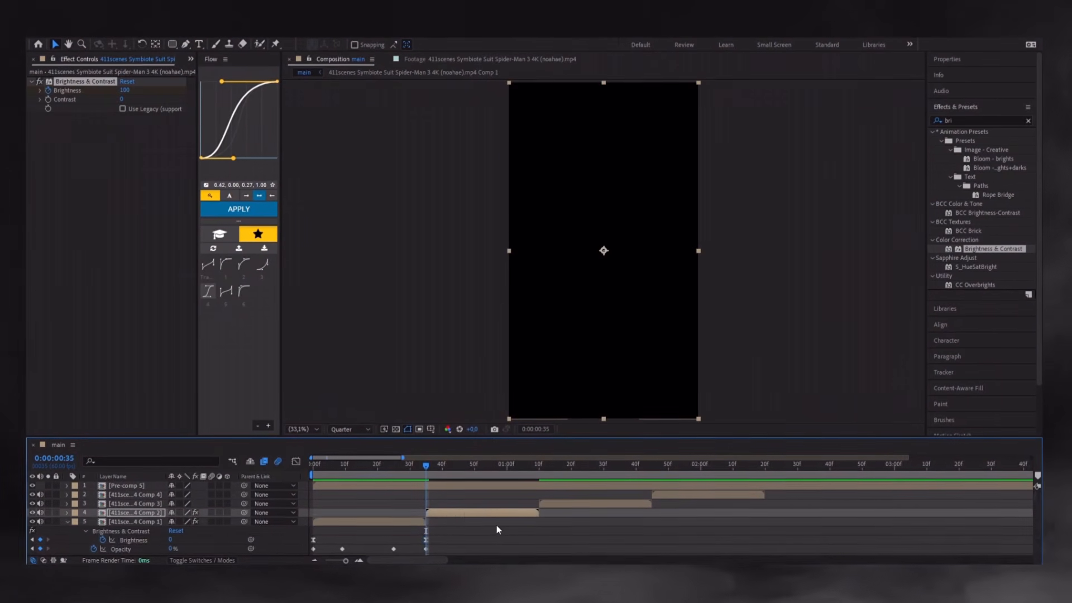
drag(439, 469, 313, 468)
click(547, 506)
key(ctrl+v)
click(662, 494)
key(ctrl+v)
key(space)
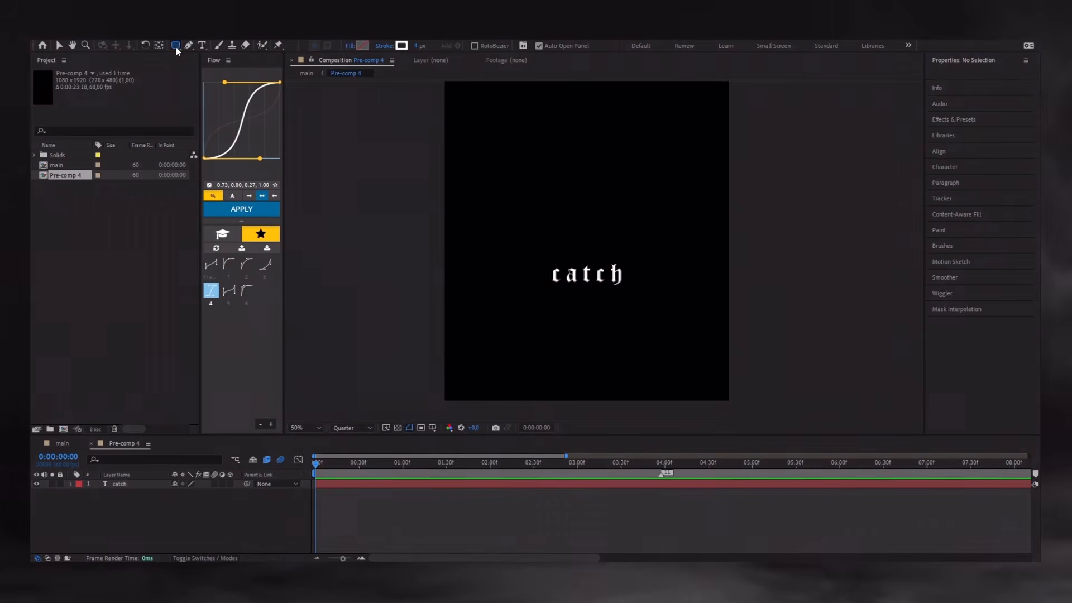
Draw a thin vertical rectangle about 114 px tall before the word "catch", with white fill and no stroke
click(176, 46)
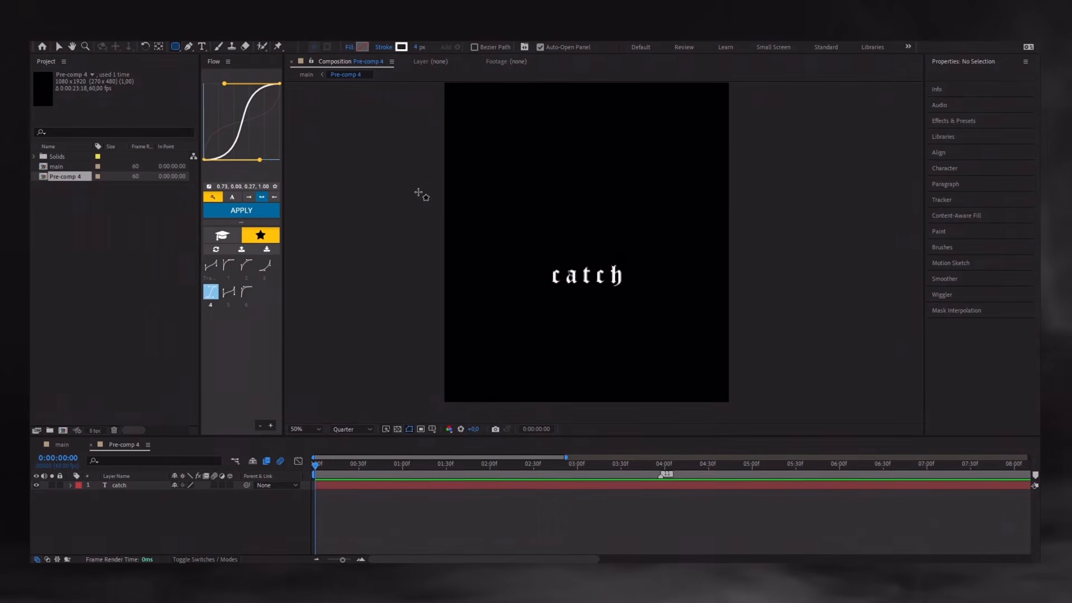
click(350, 45)
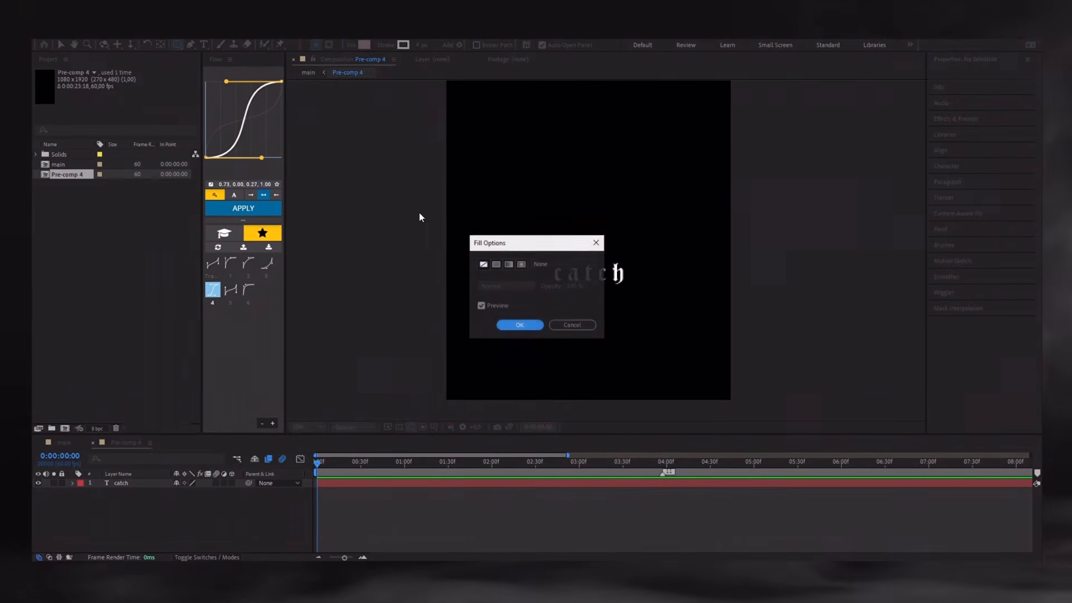
click(519, 329)
click(386, 48)
click(517, 327)
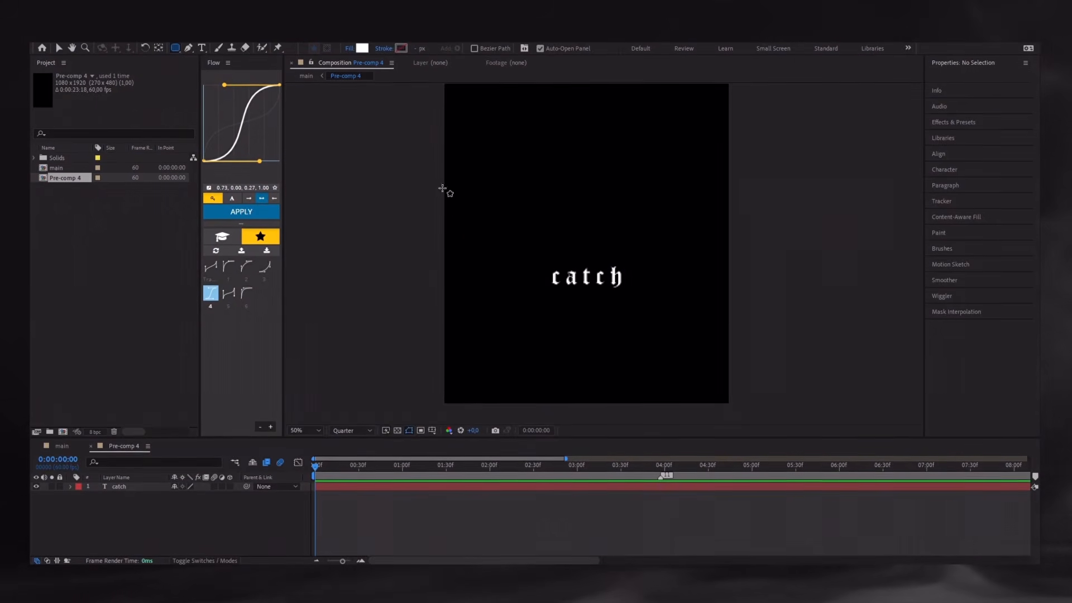
drag(521, 238, 530, 295)
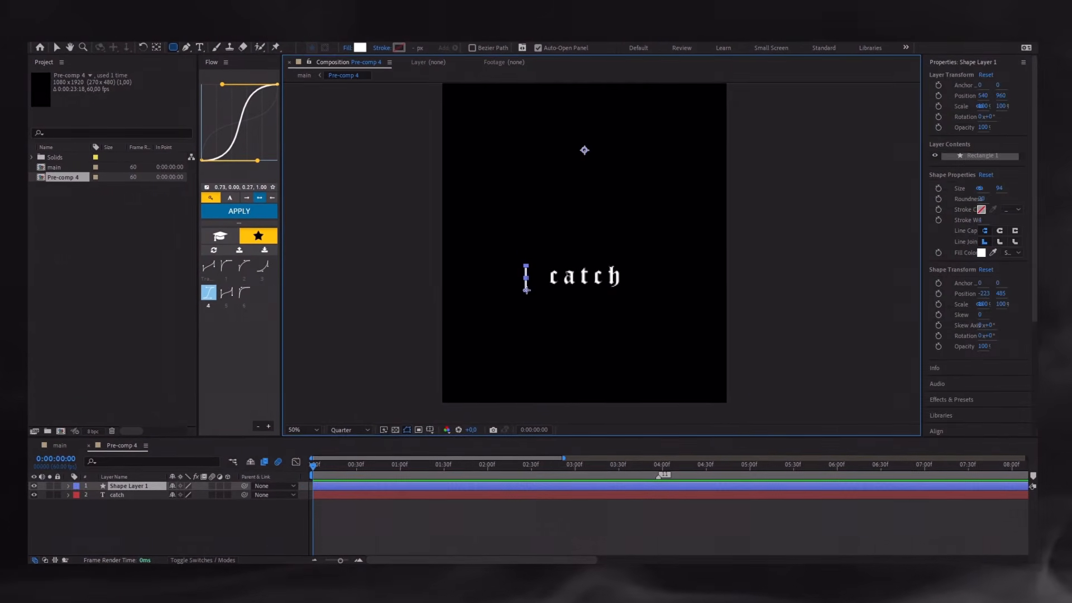
Move the shape layer's anchor point to the centre of the vertical bar
key(y)
drag(589, 149, 531, 280)
click(365, 507)
click(367, 485)
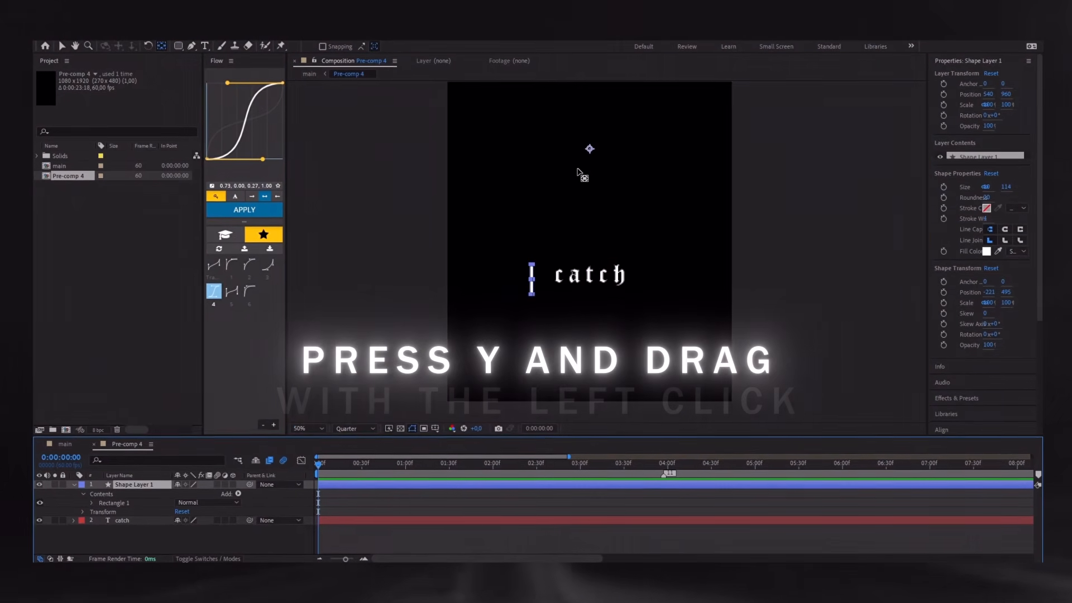
scroll(527, 278, up, 2)
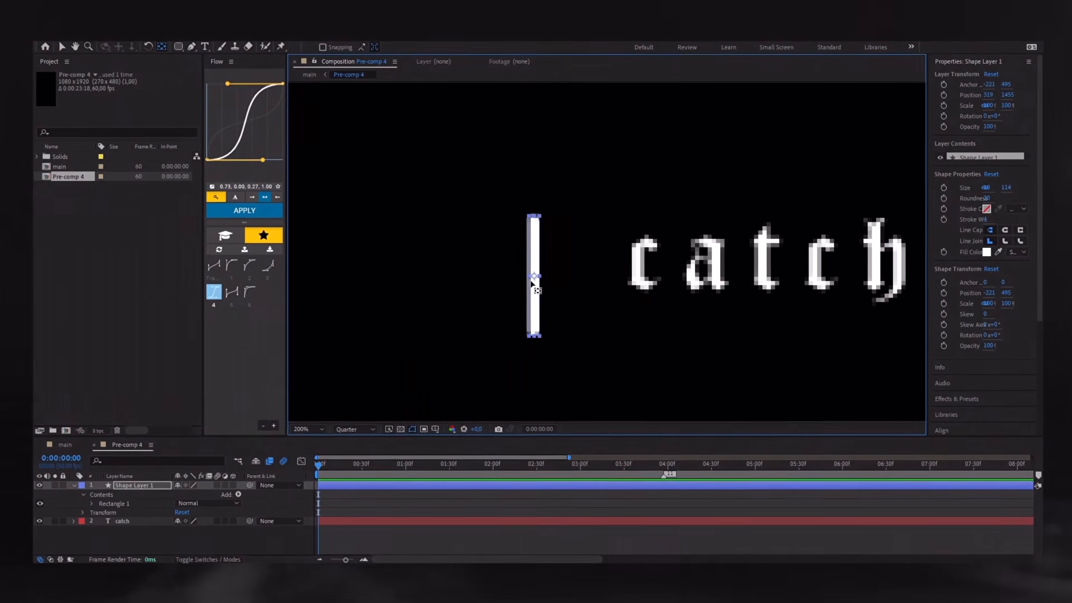
Move the bar close to the first letter of "catch", at about position 376, 1439
scroll(530, 279, down, 1)
key(v)
key(Right)
key(Right)
key(Right)
drag(534, 279, 560, 269)
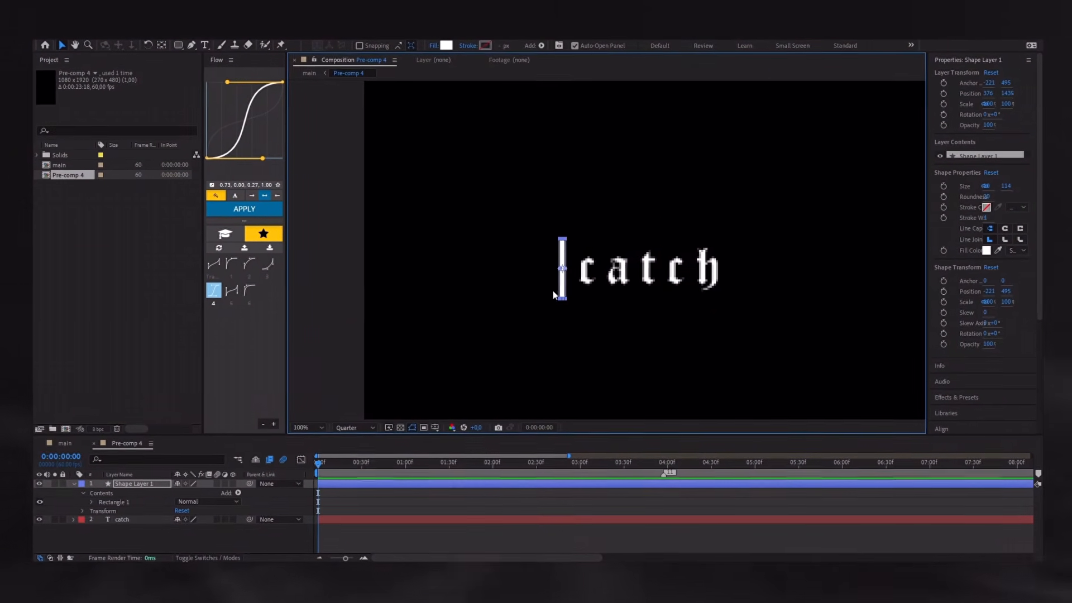
Keyframe the bar's Scale from 0% at 0:00:00:00 to 105% at 0:00:00:22
key(s)
drag(192, 495, 223, 496)
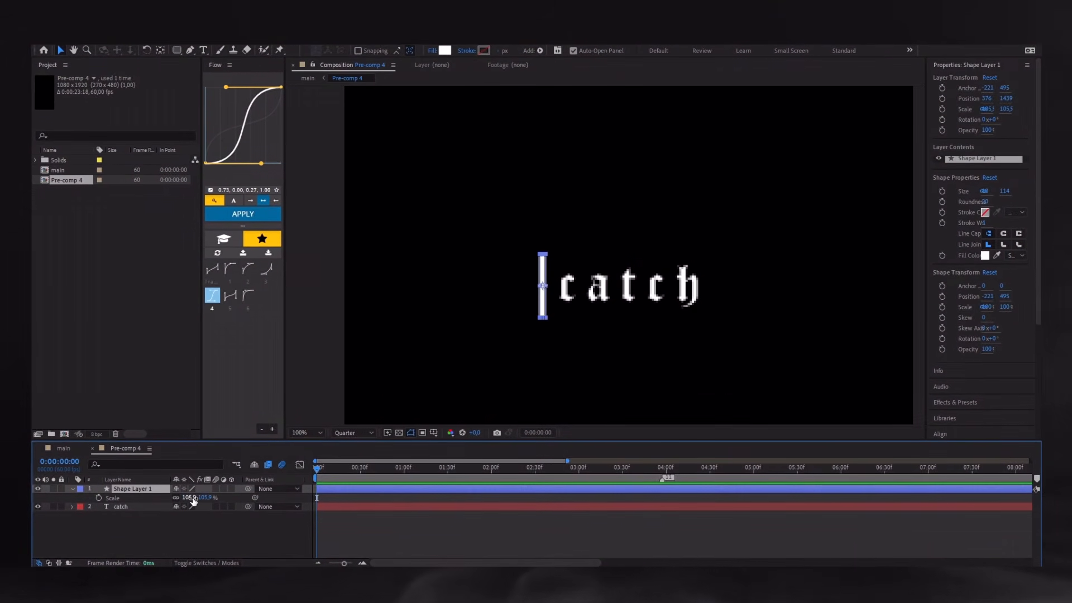
click(100, 498)
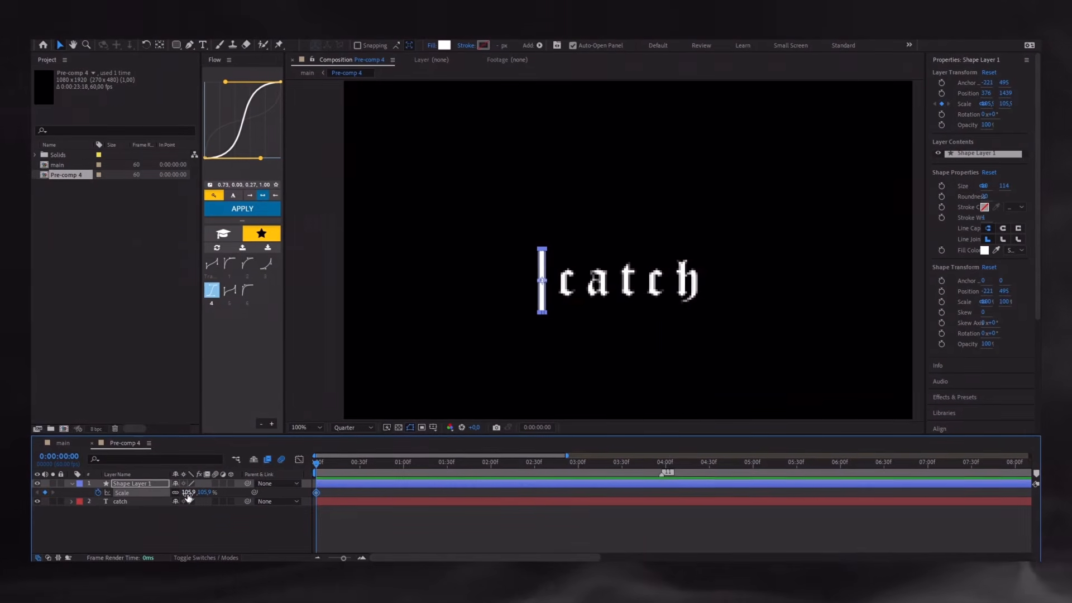
text(0)
key(Return)
drag(319, 470, 348, 474)
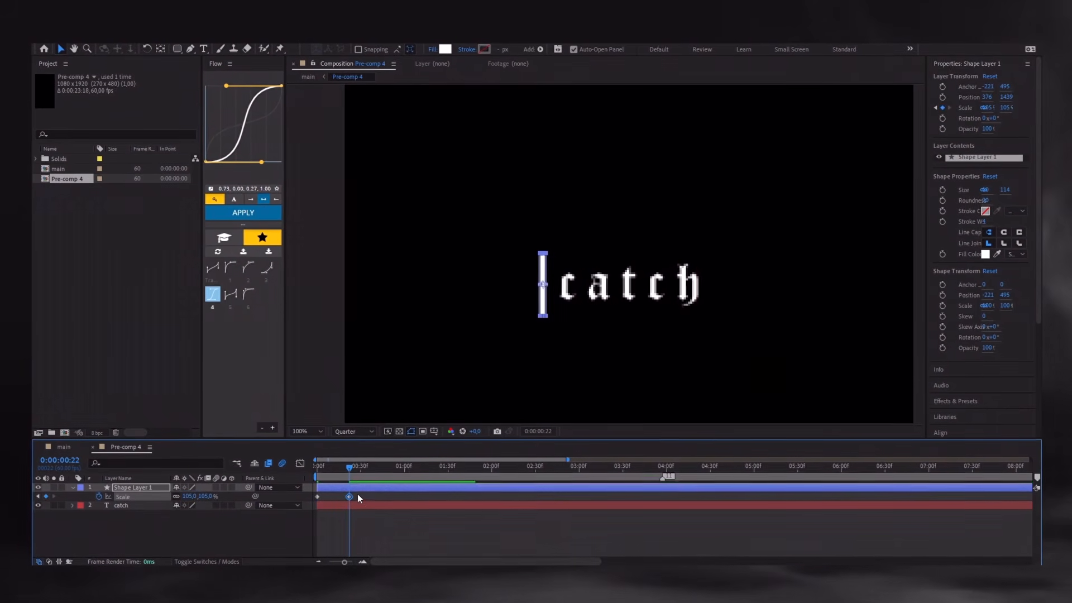
Ease both of the bar's Scale keyframes with the saved Flow curve 0.73, 0.00, 0.27, 1.00
drag(334, 496, 313, 499)
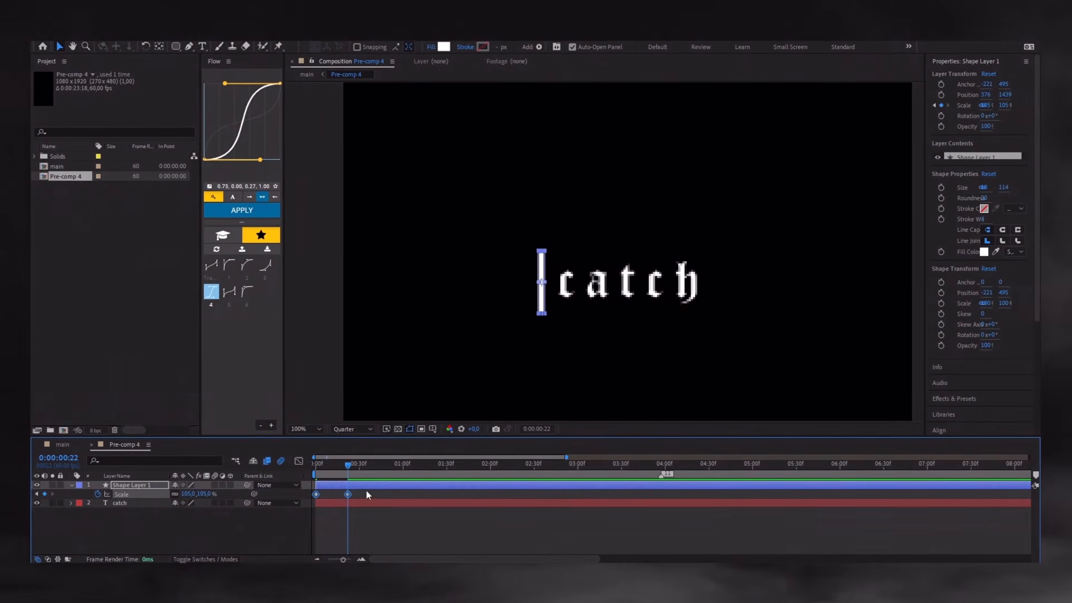
click(229, 291)
click(213, 291)
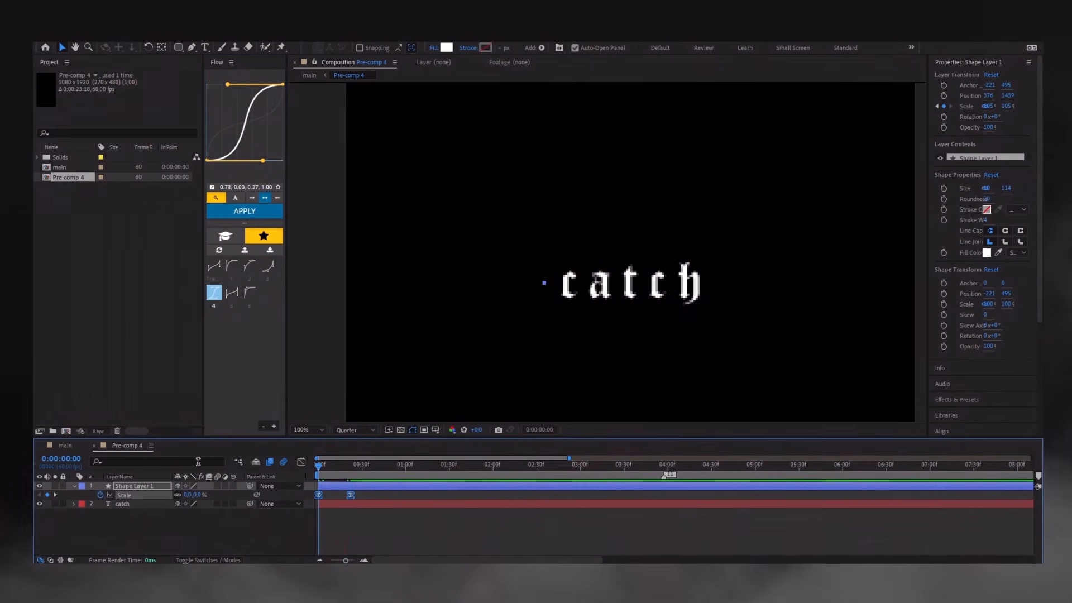
Move the ending Scale keyframe to 0:00:00:42, enable motion blur on the bar's layer, and preview the animation
drag(347, 496, 373, 497)
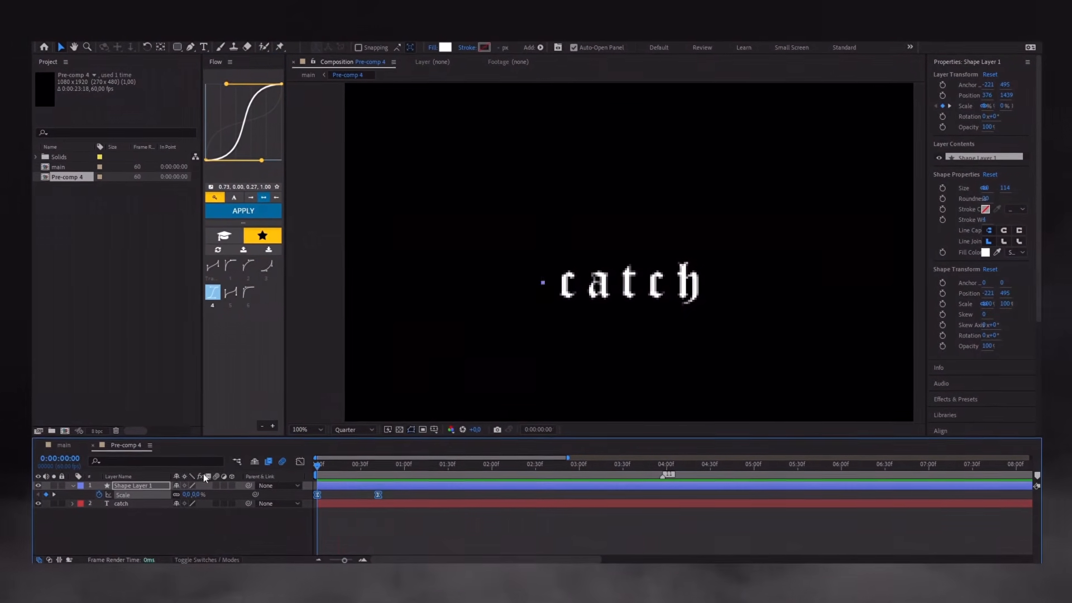
key(space)
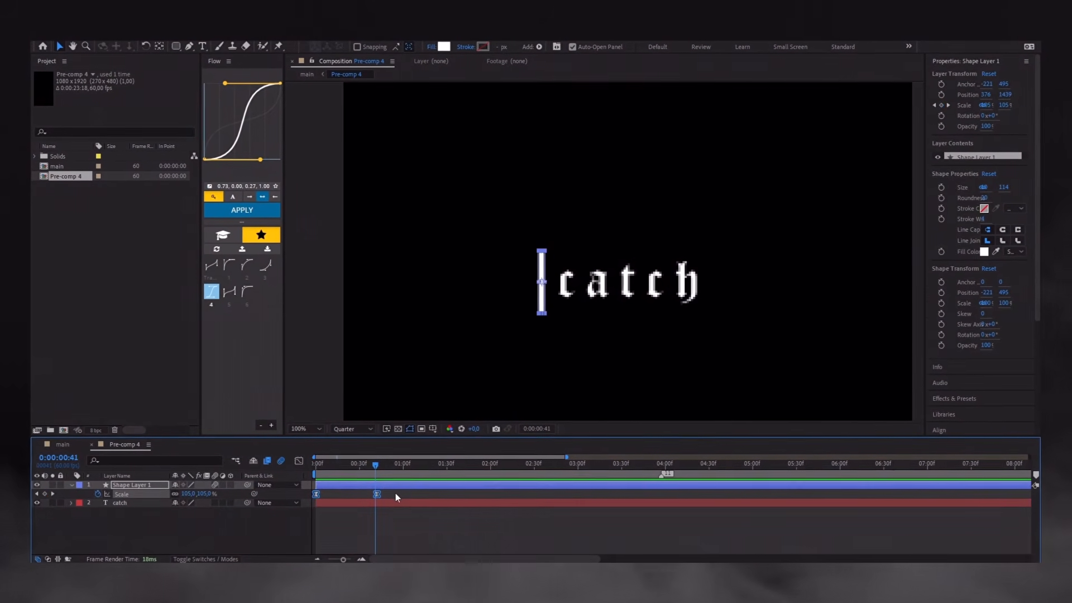
click(376, 495)
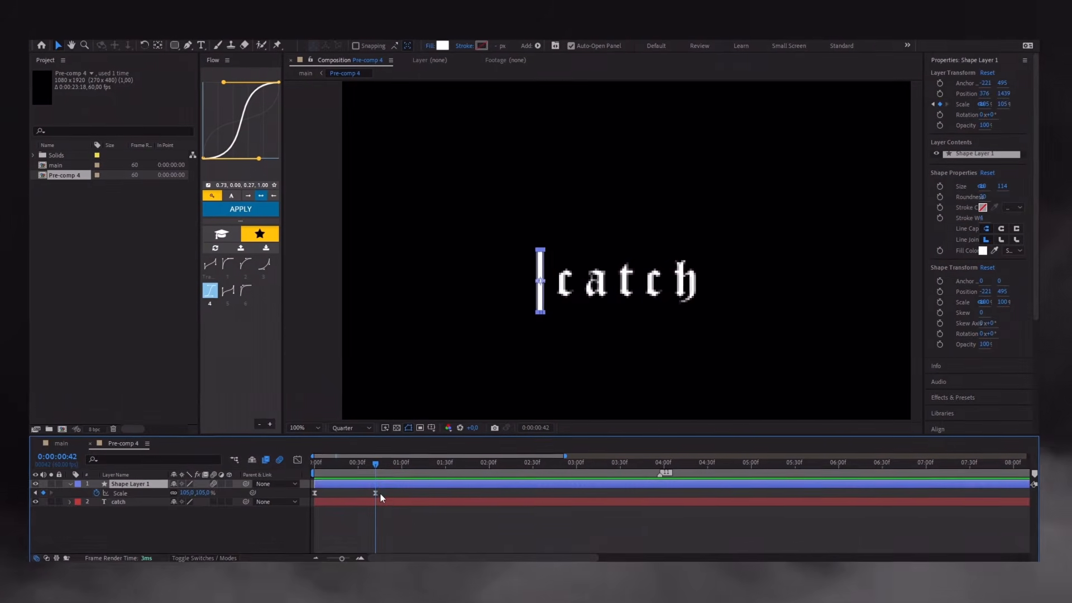
Keyframe the bar's Position from 376, 1439 at 0:00:00:42 to 716, 1439 at 0:00:01:22, just past the last letter
click(99, 492)
drag(385, 466, 434, 474)
drag(253, 495, 368, 504)
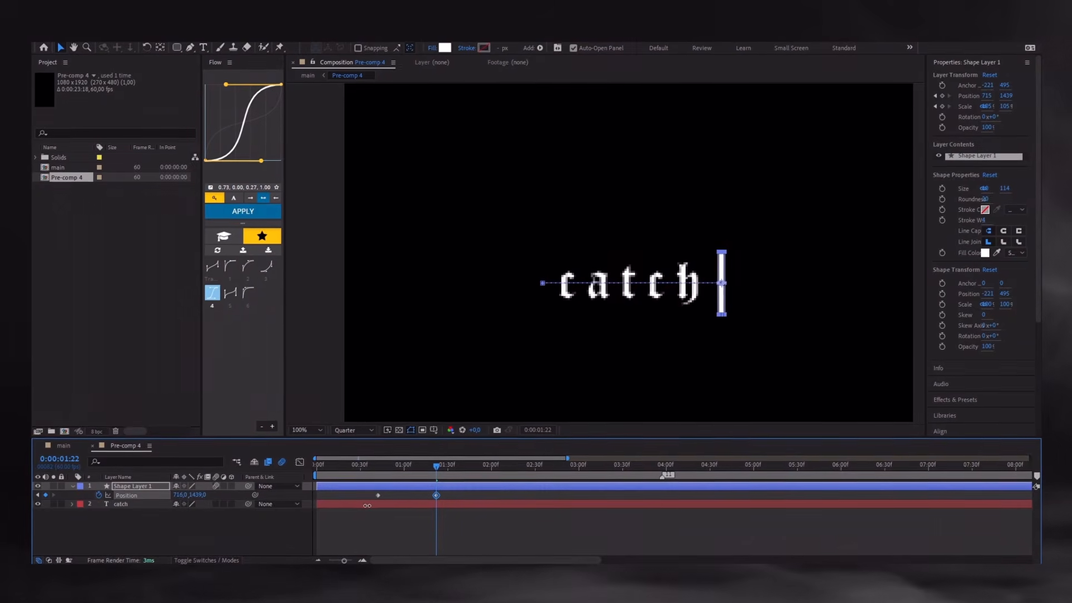
Ease both of the bar's Position keyframes with the saved Flow curve 0.73, 0.00, 0.27, 1.00 and preview the slide
click(432, 508)
click(231, 290)
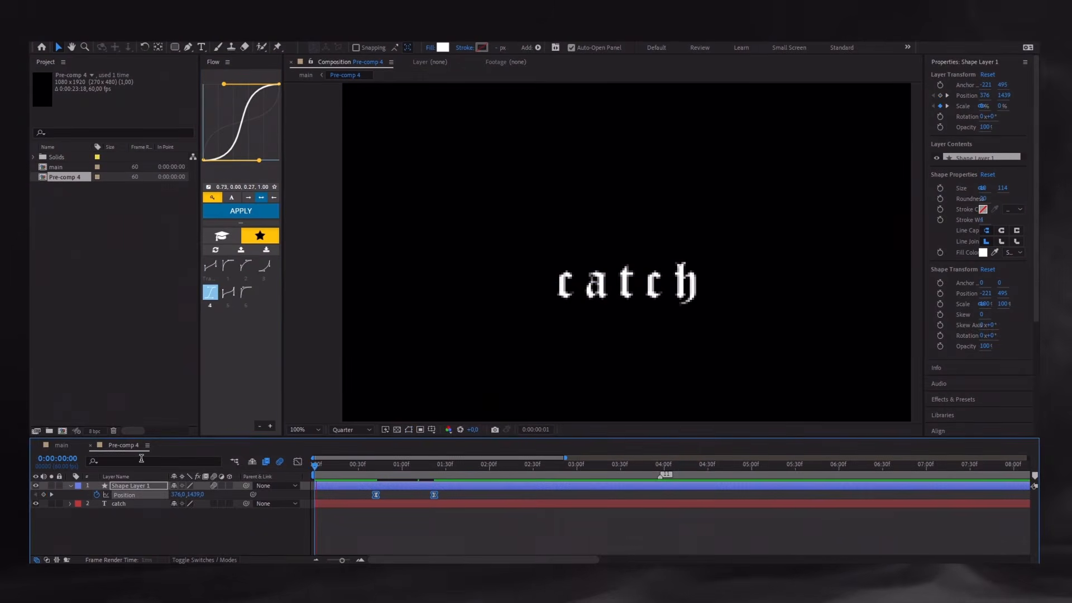
key(space)
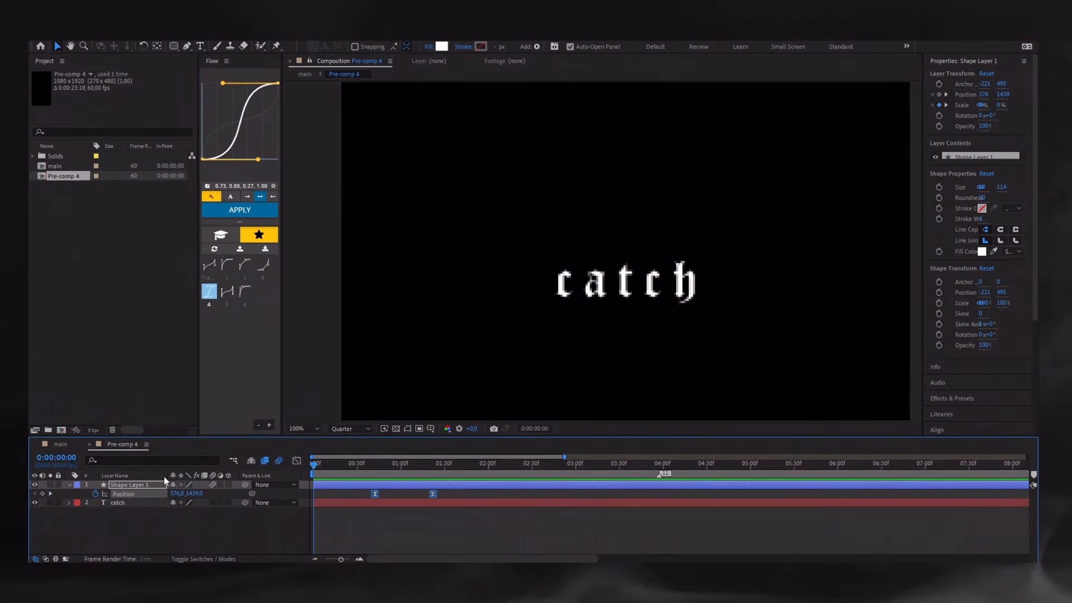
Try starting the bar's Position keyframes slightly before its Scale keyframe at 0:00:00:42 and preview the overlap
click(377, 465)
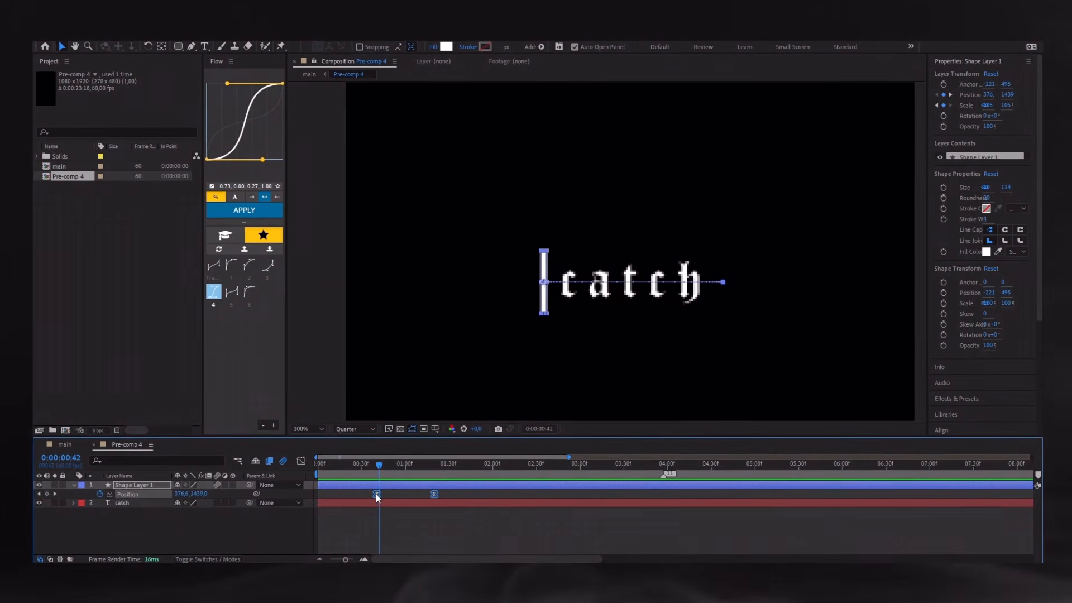
key(u)
key(u)
key(u)
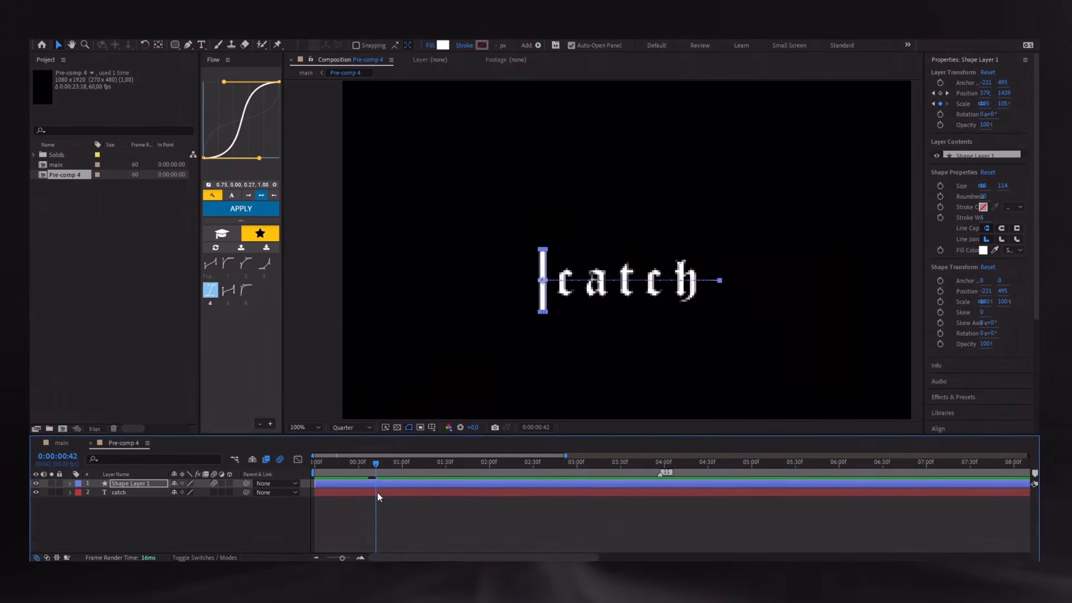
key(u)
key(Home)
key(space)
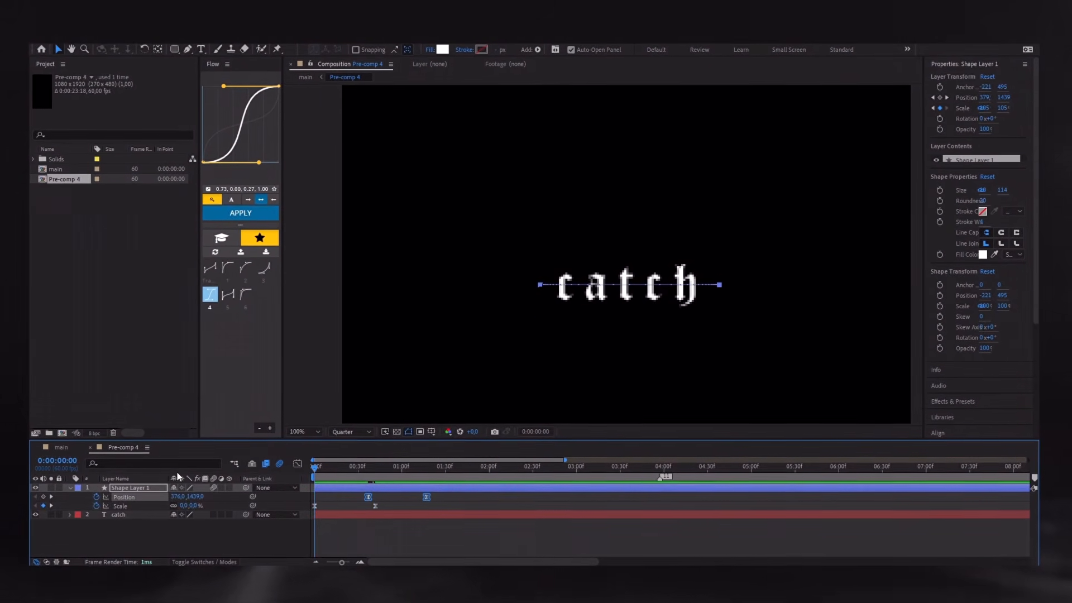
drag(368, 494, 376, 494)
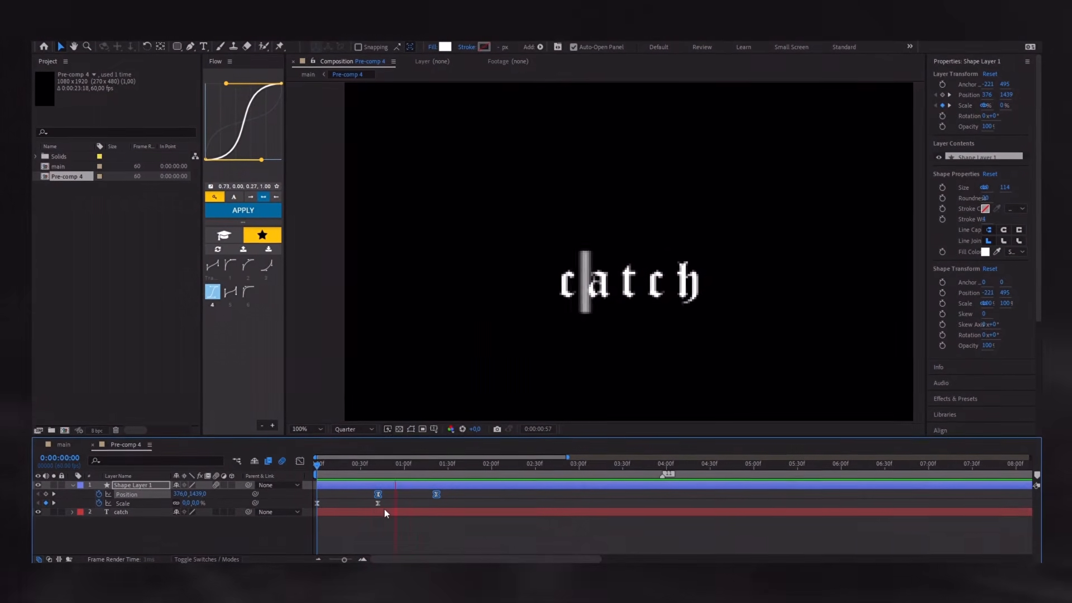
Keyframe the bar's Scale from 105% at 0:00:01:22 to 0% at 0:00:02:04
click(432, 465)
drag(435, 466, 438, 467)
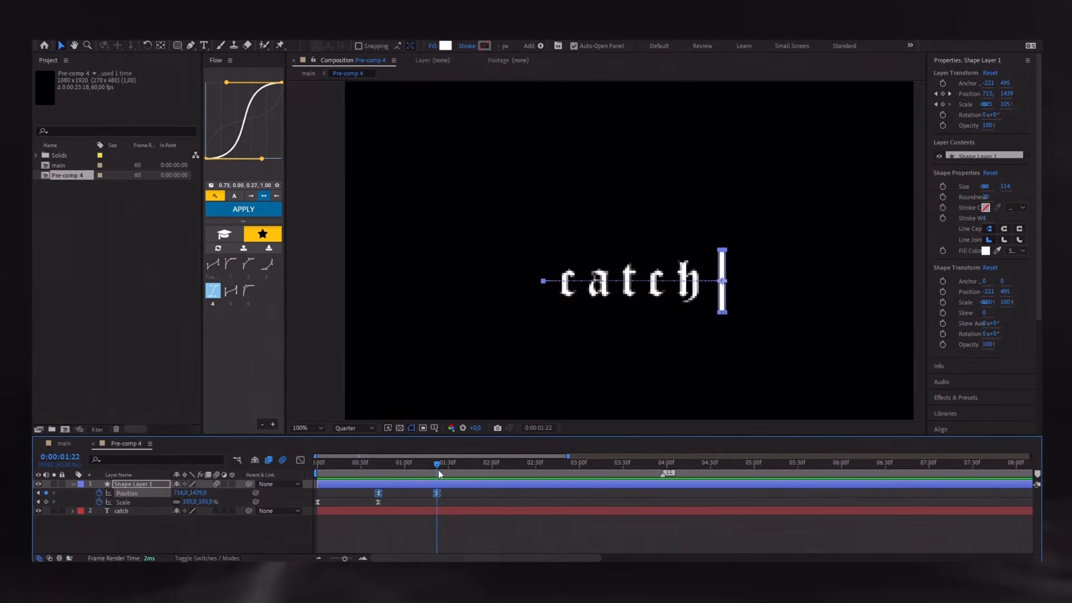
click(46, 502)
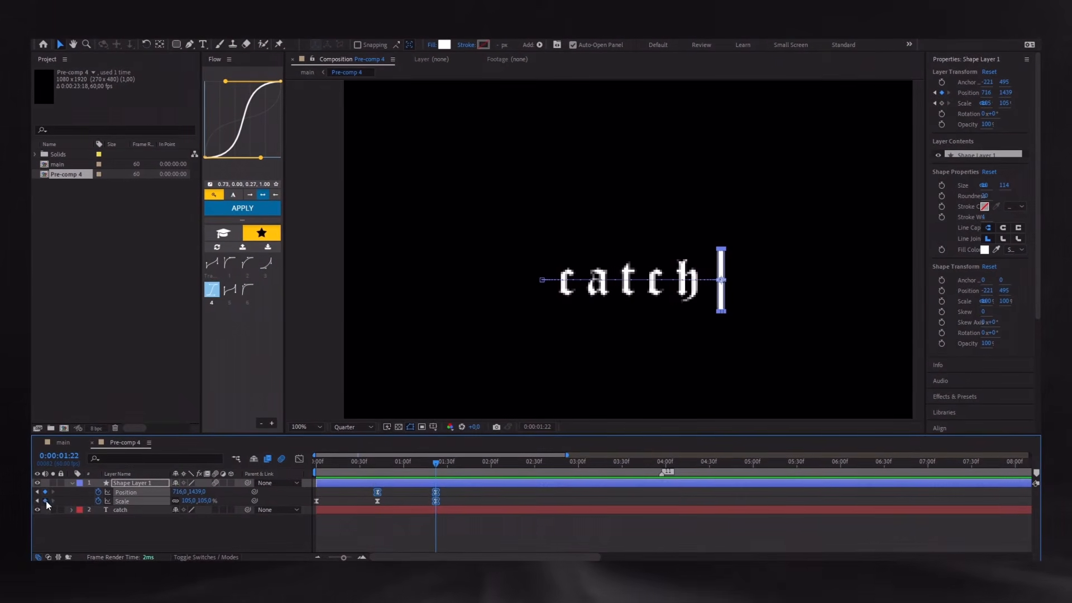
click(485, 476)
drag(485, 476, 491, 475)
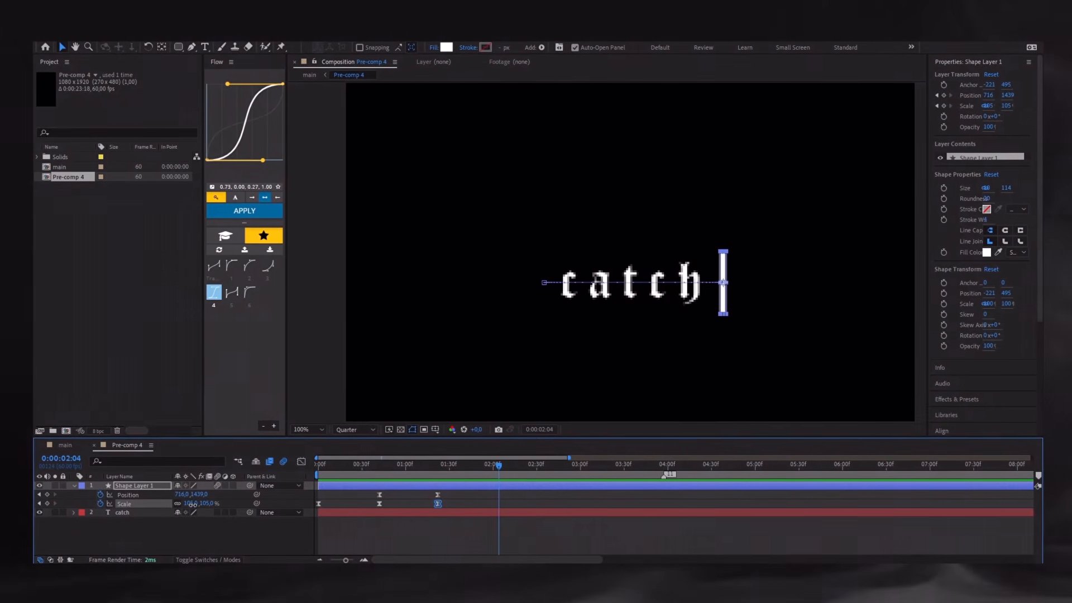
Ease the bar's last two Scale keyframes with the Flow curve 0.73, 0.00, 0.27, 1.00 and preview the whole bar animation
drag(512, 504, 428, 509)
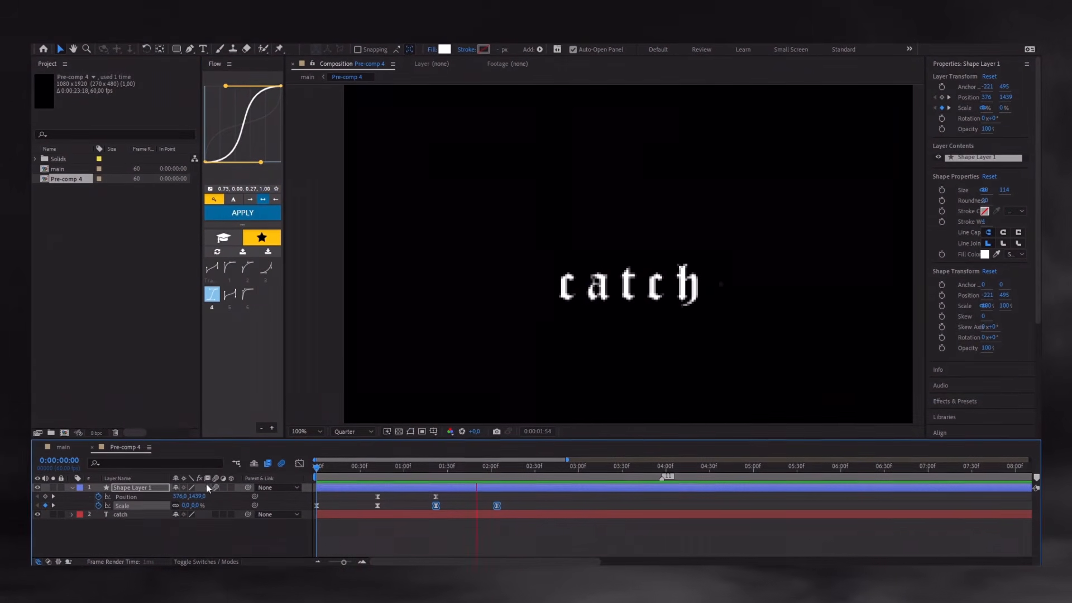
key(space)
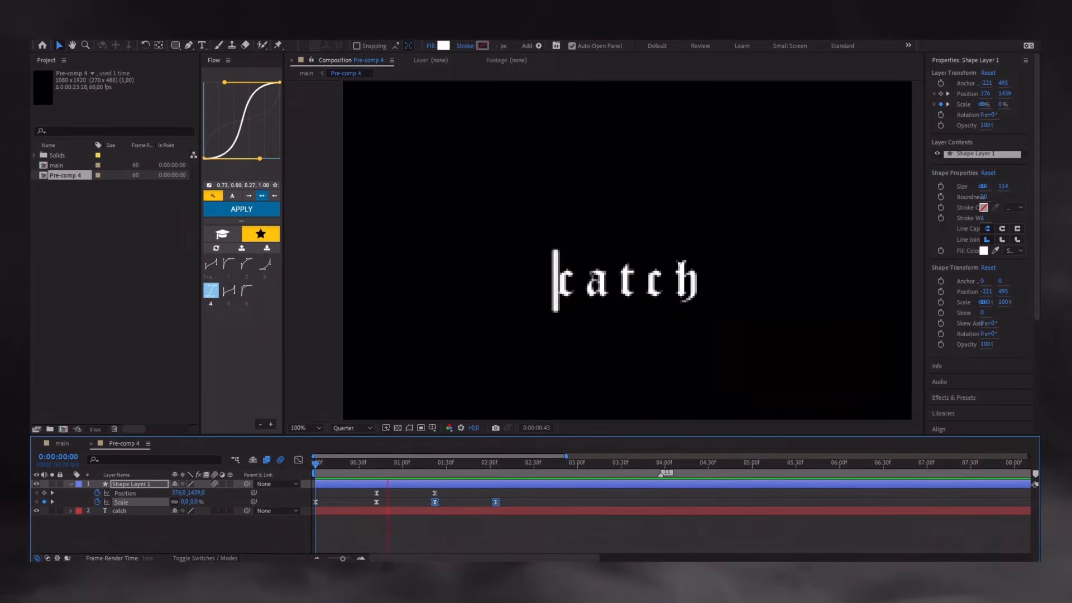
click(486, 463)
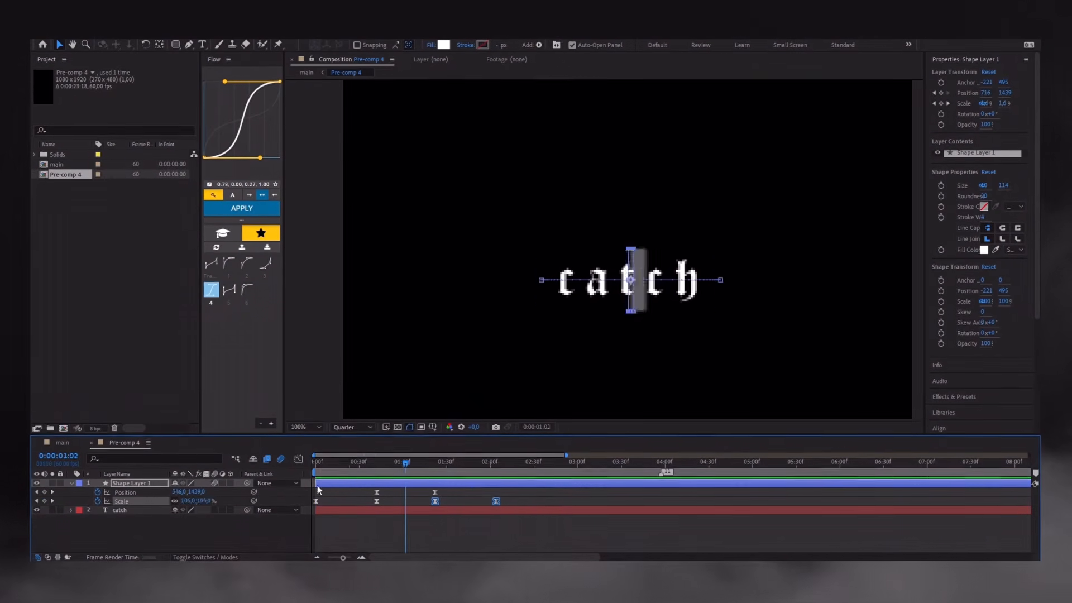
Draw a rectangular mask around the whole word on the "catch" text layer and invert the mask
click(316, 510)
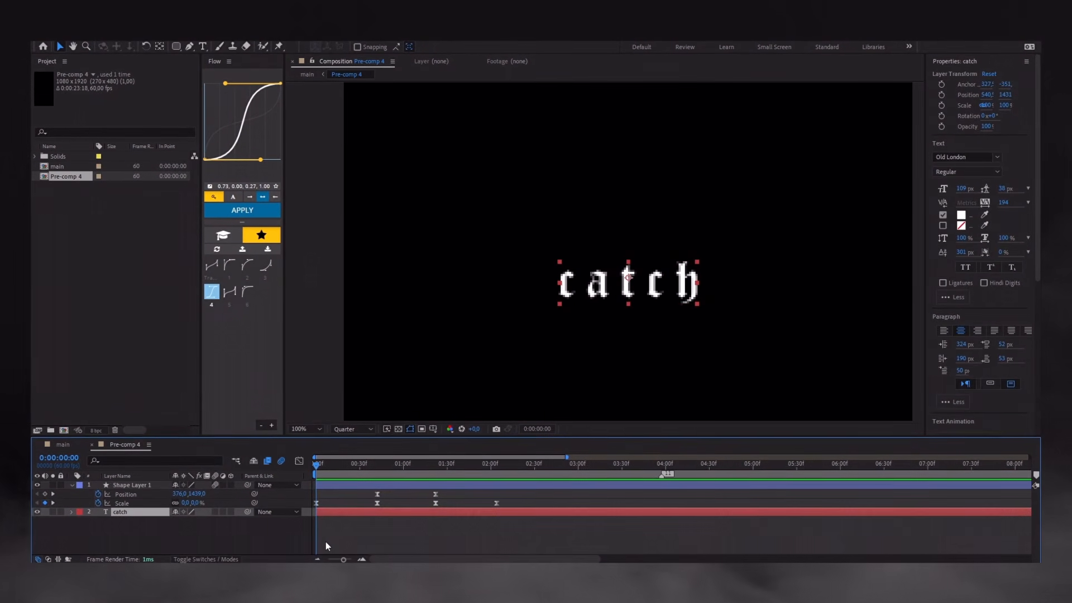
click(176, 46)
click(189, 70)
key(q)
key(q)
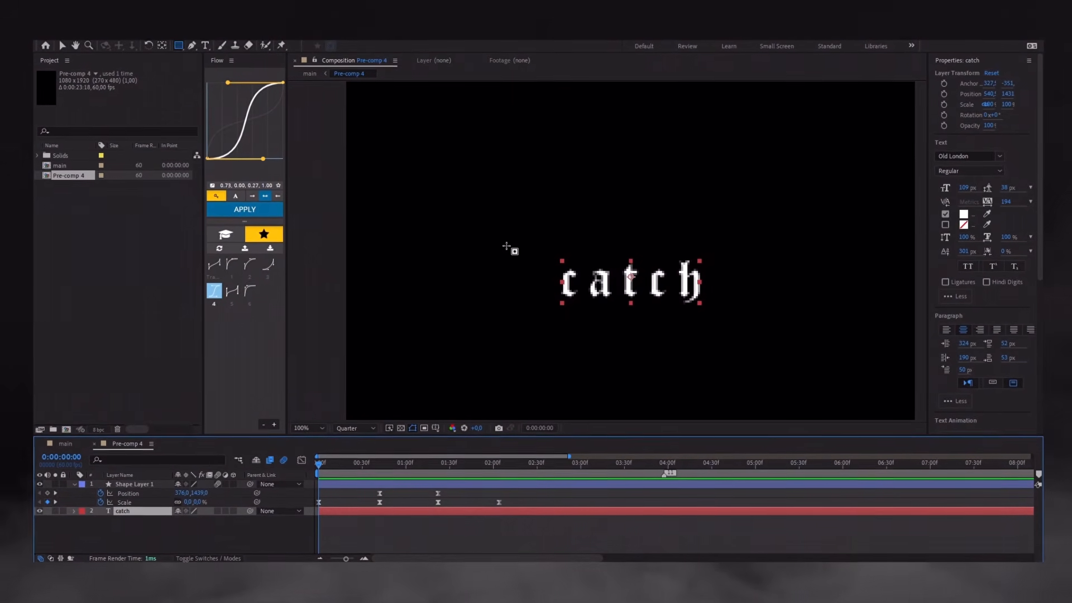
drag(599, 264, 740, 336)
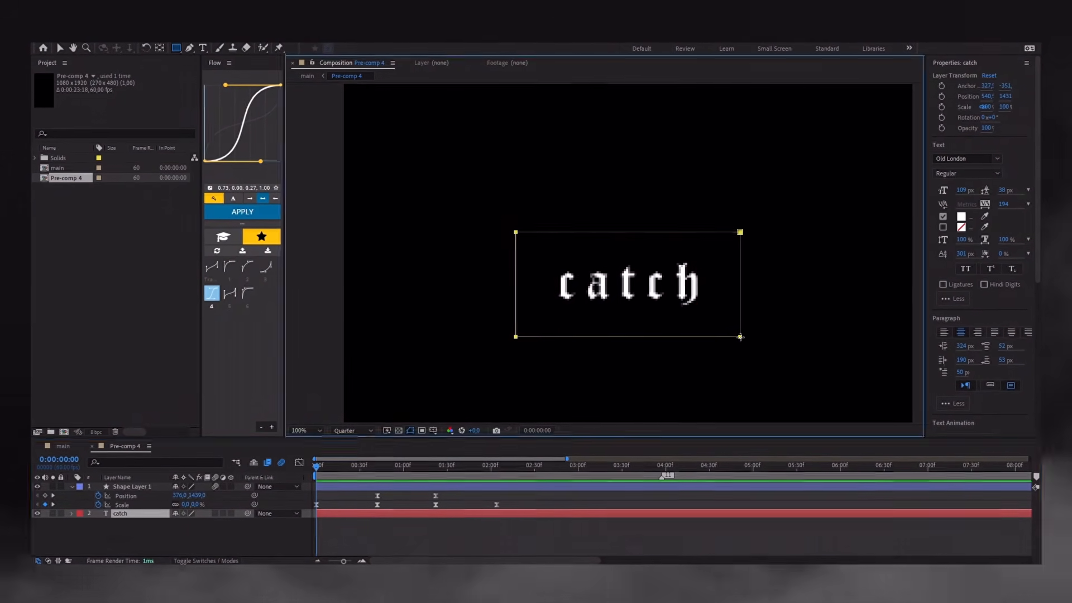
key(m)
key(m)
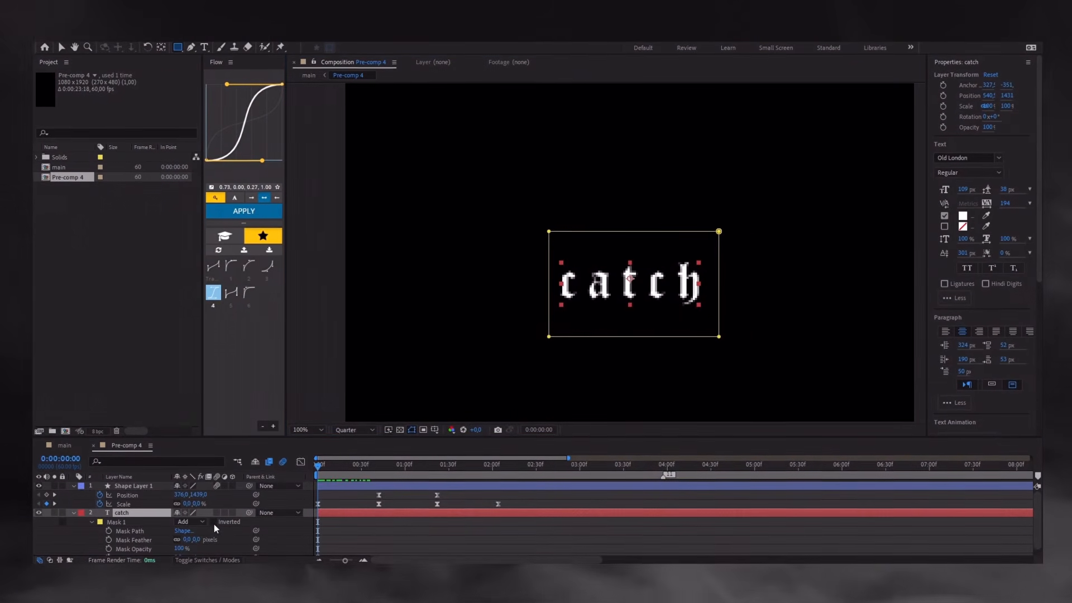
click(214, 521)
click(332, 540)
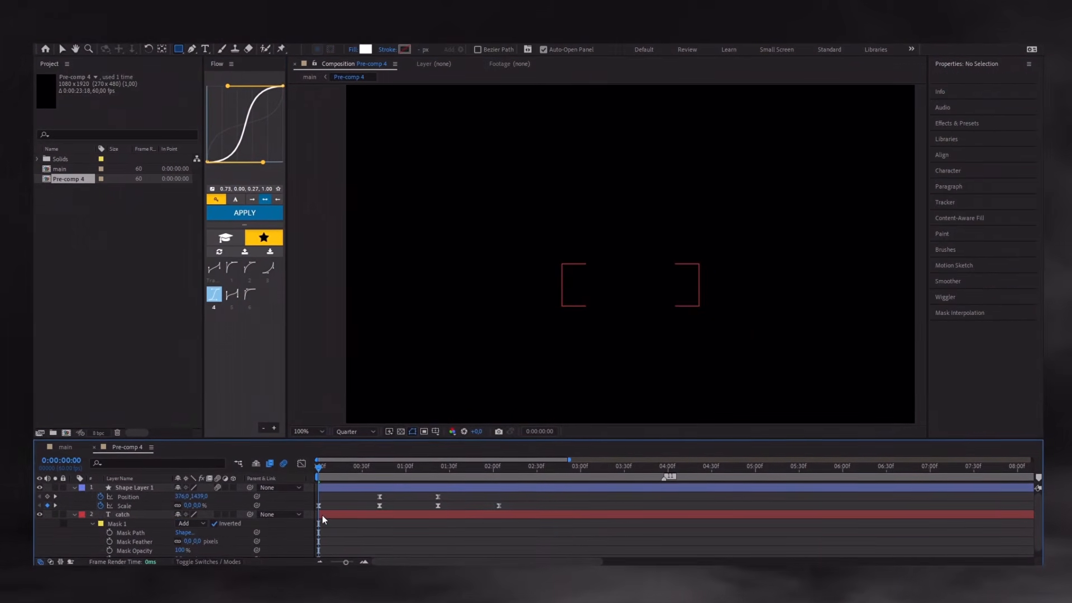
Keyframe the text's Mask Path from full width at the bar's start to a thin strip past the "h" at 0:00:01:22, eased with Flow
click(323, 514)
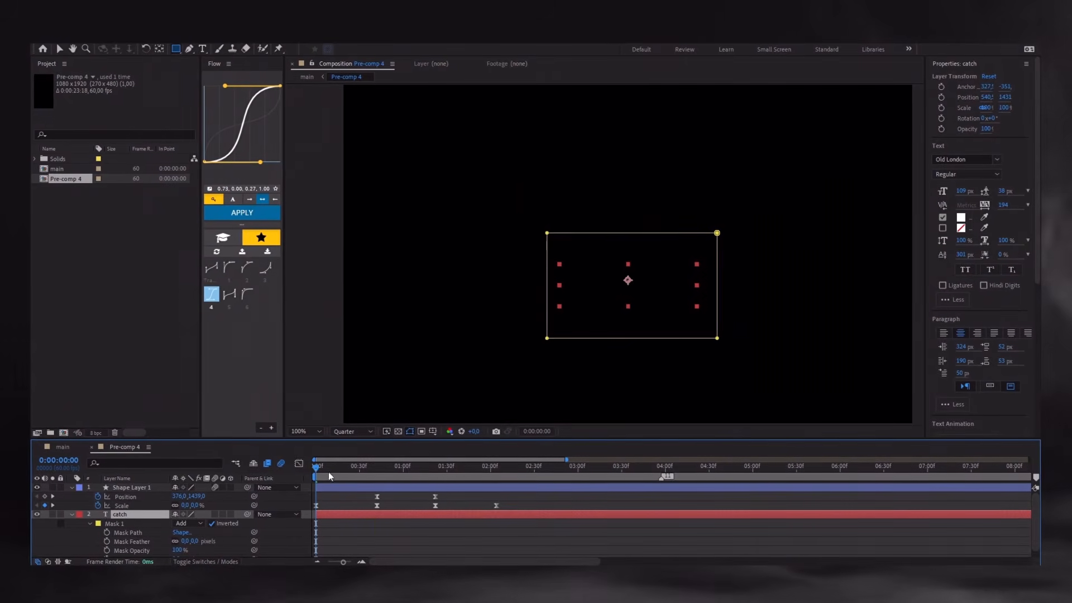
drag(333, 473, 373, 469)
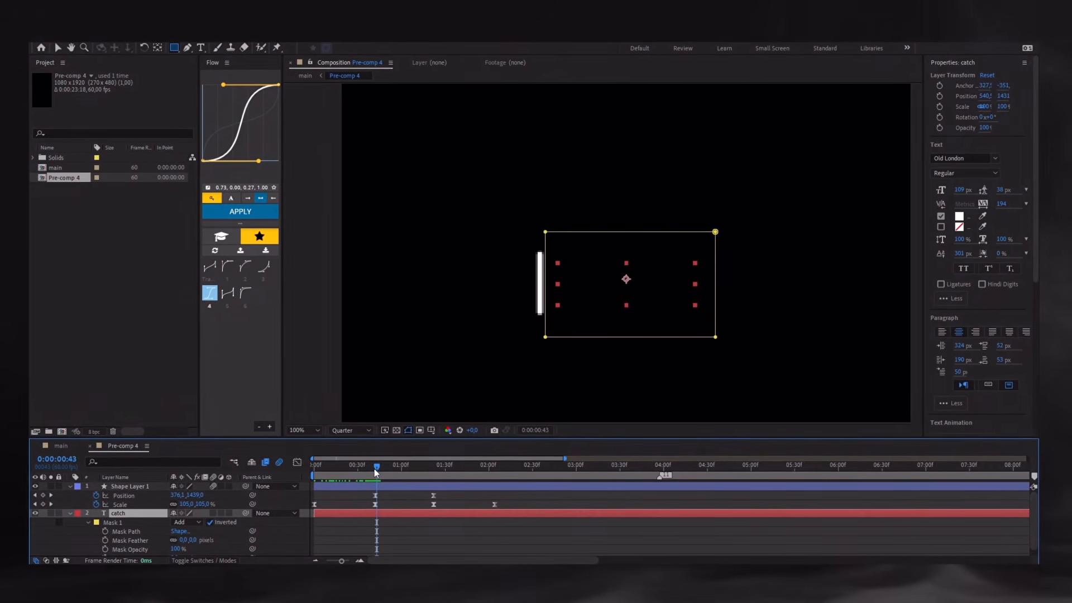
click(108, 530)
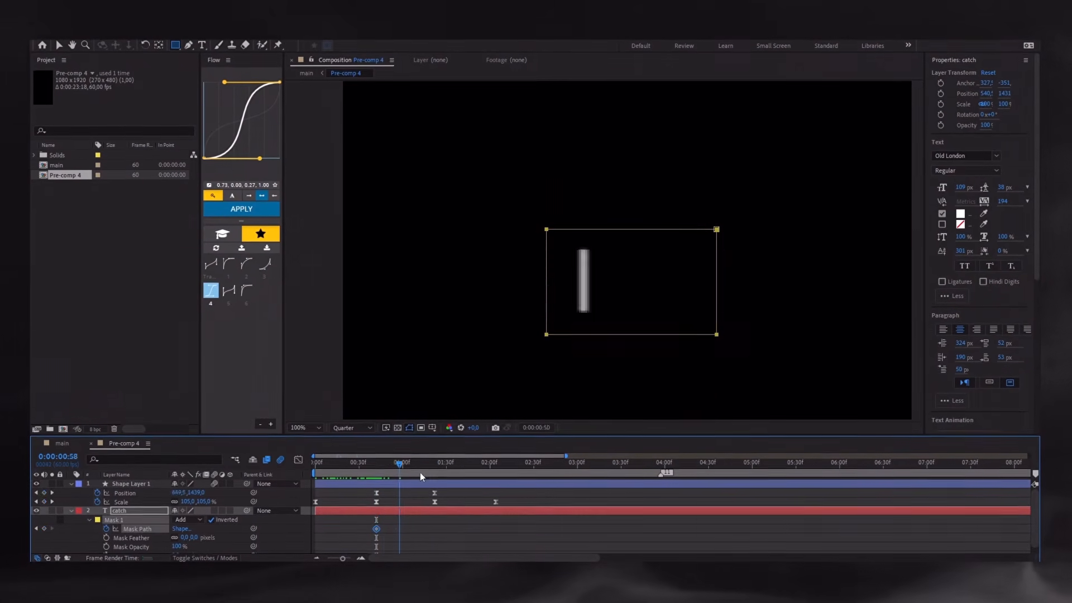
click(435, 469)
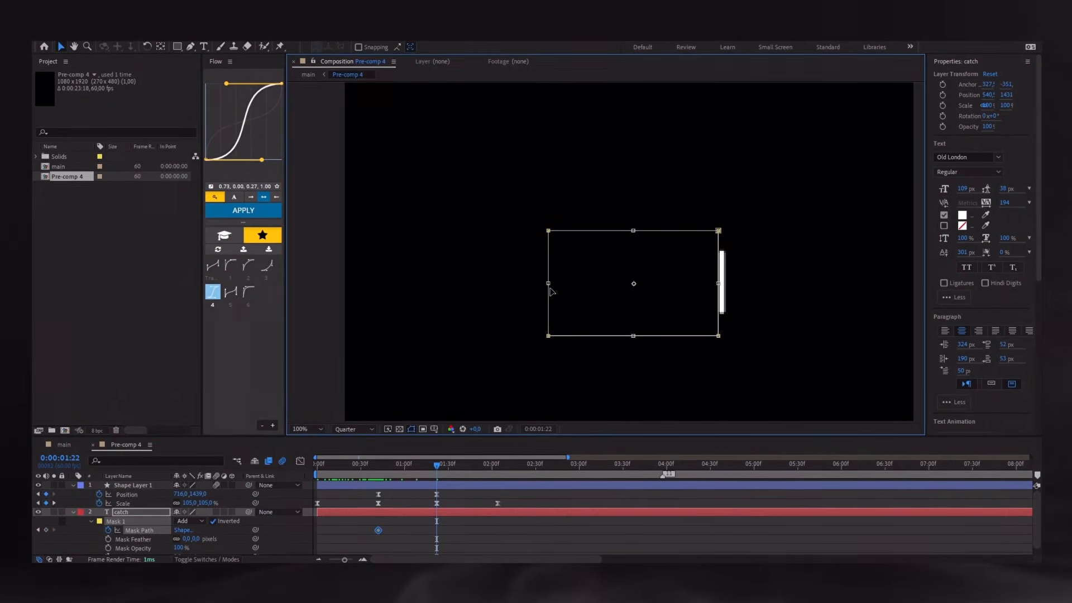
drag(549, 288, 711, 291)
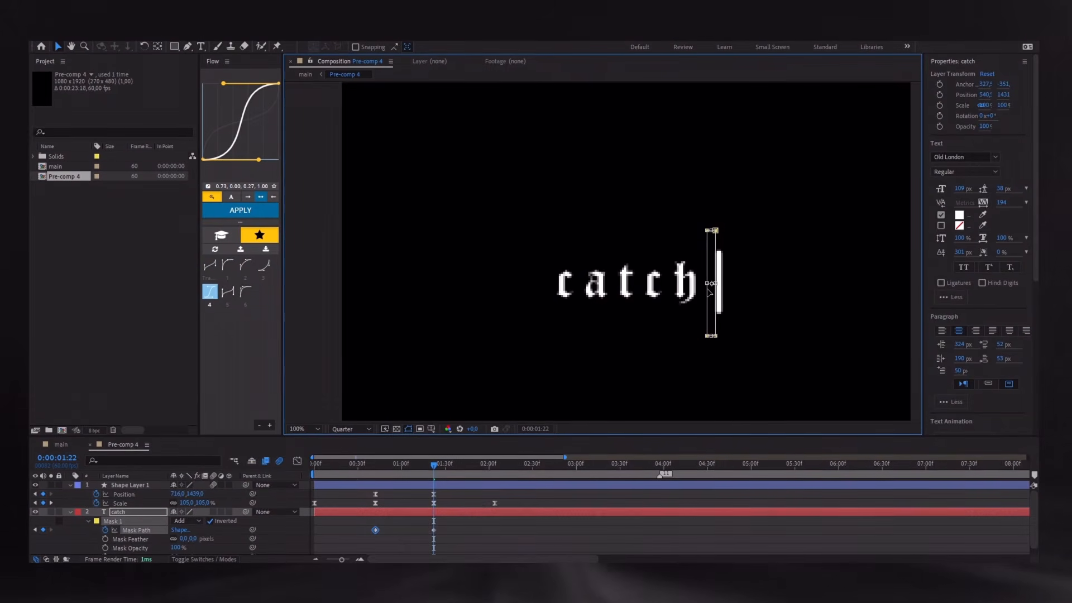
drag(442, 526, 340, 542)
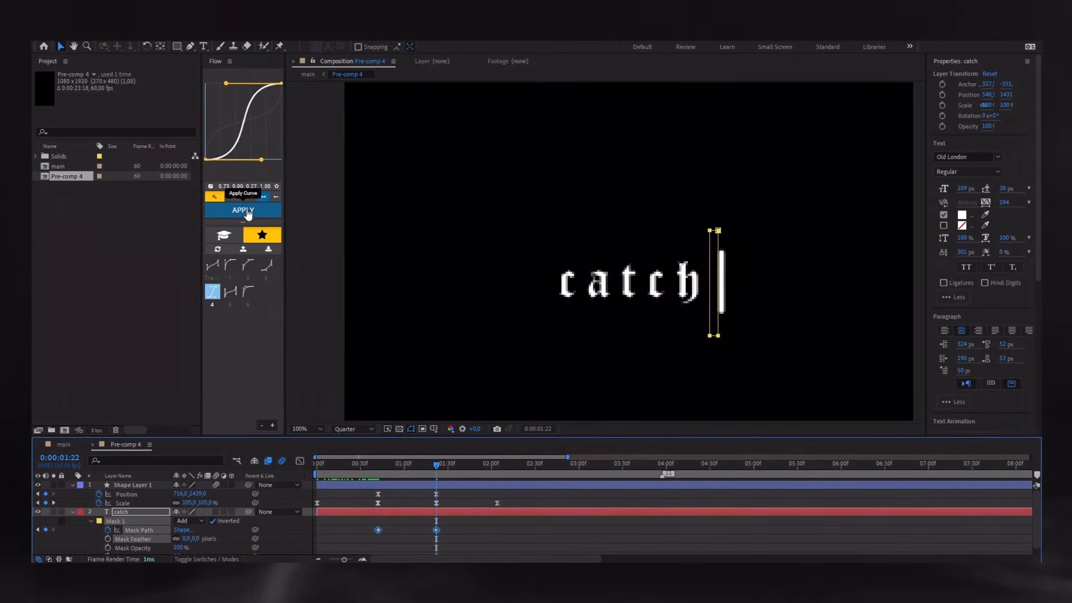
click(359, 464)
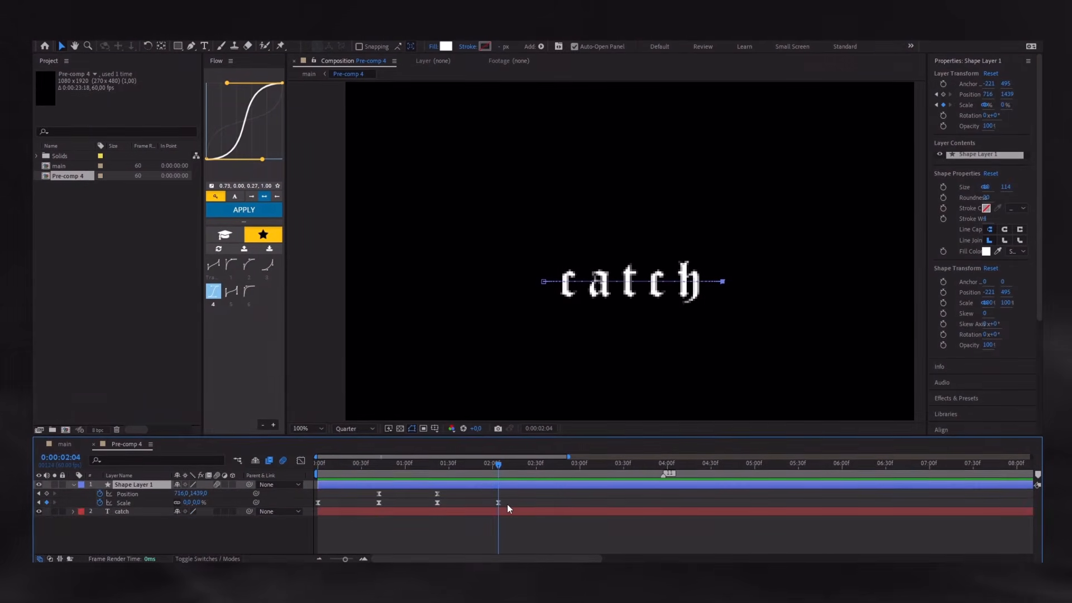
Duplicate the bar layer, shift the copy to start at 0:00:02:04, and preview the sequence
key(ctrl+d)
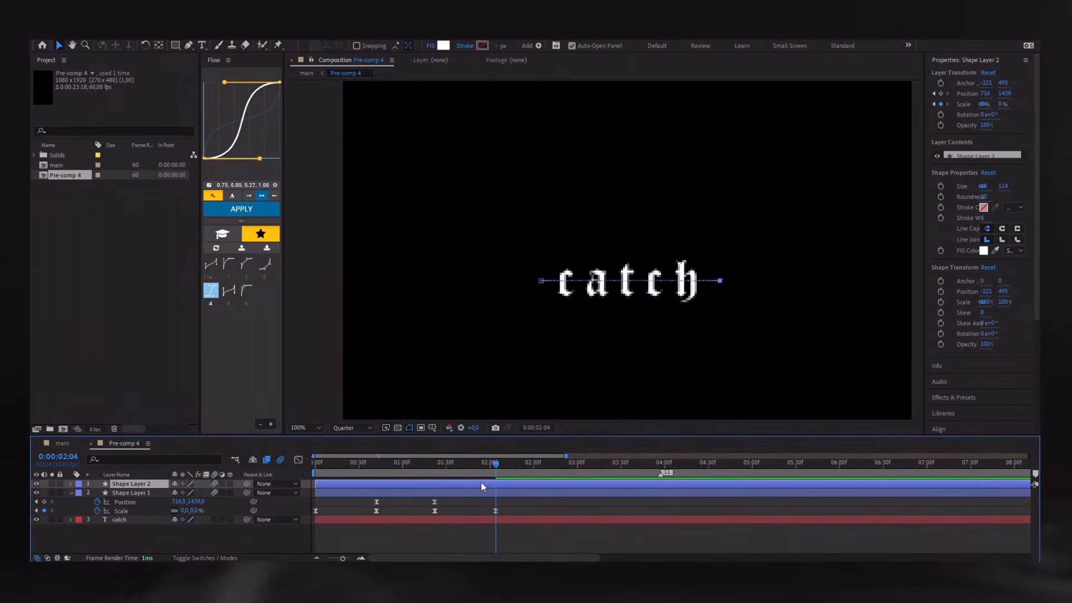
drag(490, 489, 546, 487)
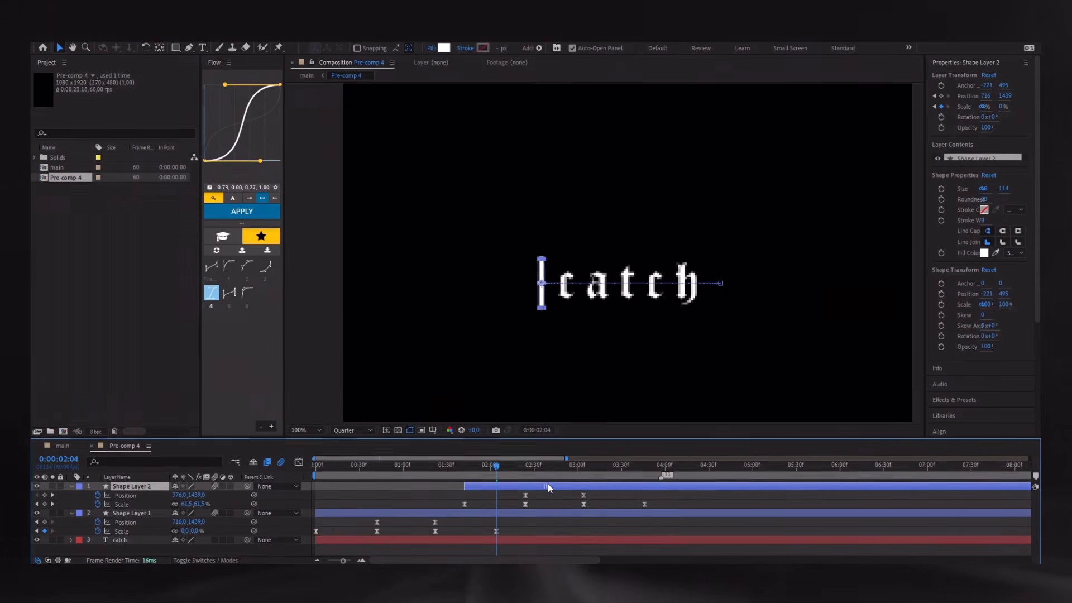
key(Home)
key(space)
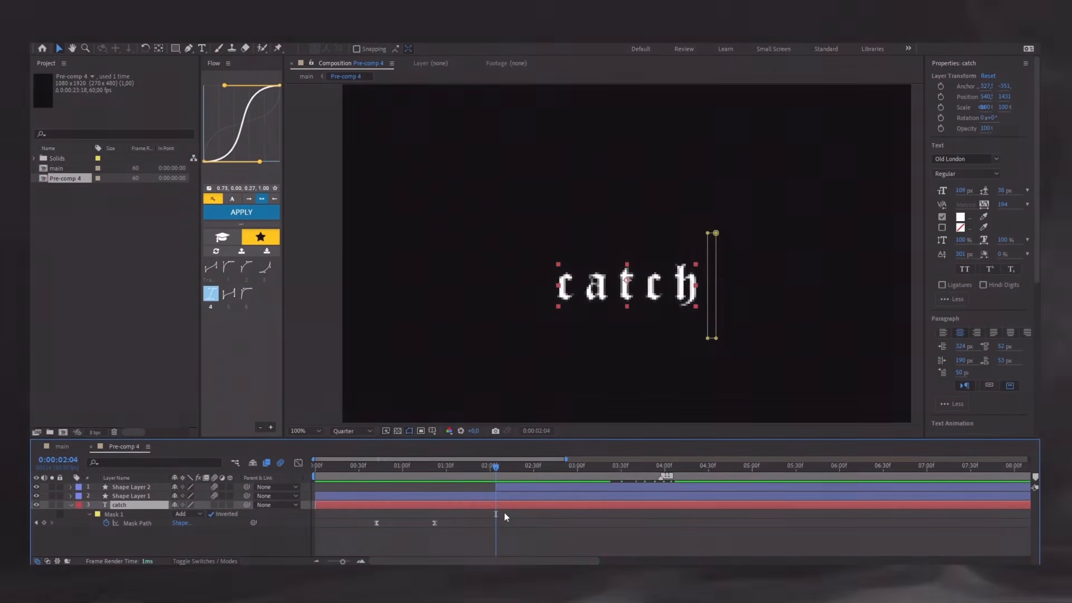
Duplicate the "catch" text layer and start the copy and its first Mask Path keyframe at 0:00:02:04
click(505, 507)
key(u)
drag(443, 502, 563, 504)
drag(439, 504, 499, 505)
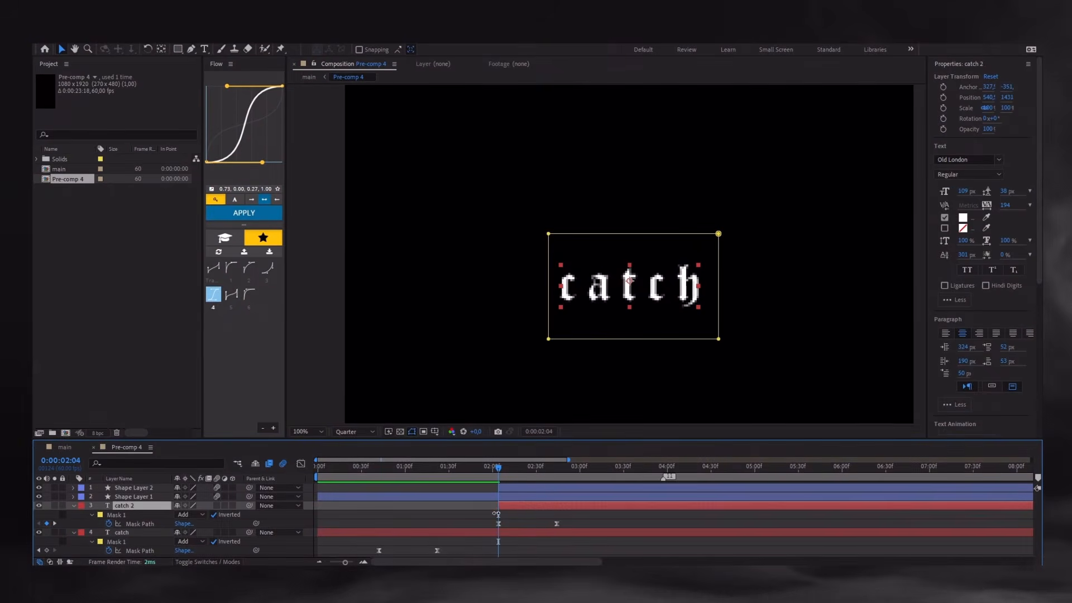
Split the original "catch" text layer at 0:00:02:04 and delete the part after it
click(503, 532)
key(ctrl+shift+d)
key(Delete)
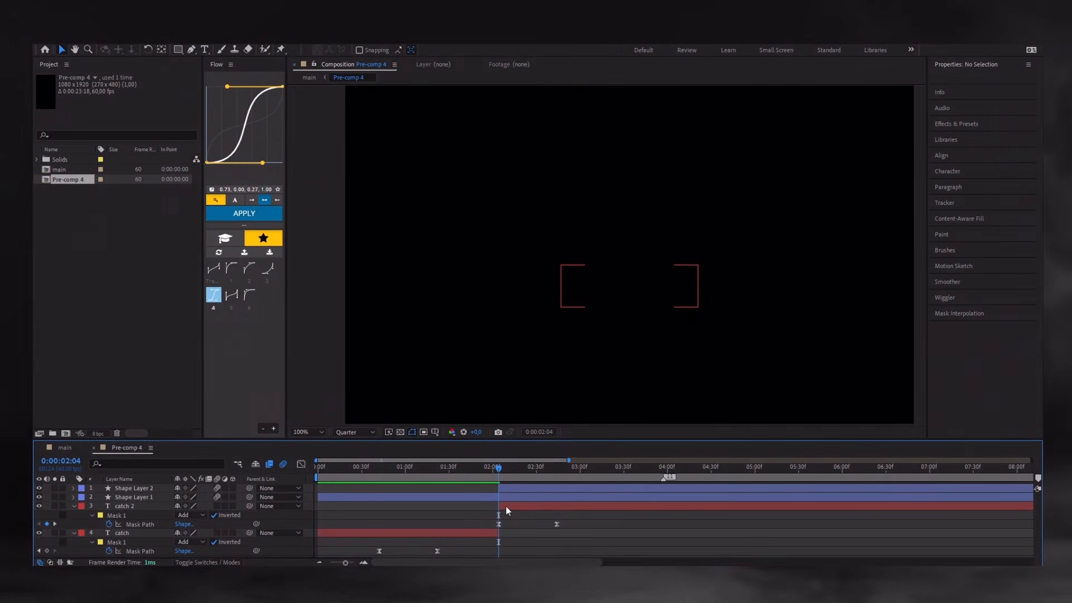
Turn off the Inverted option for the mask on the "catch 2" layer and preview the text disappearing
click(505, 505)
key(space)
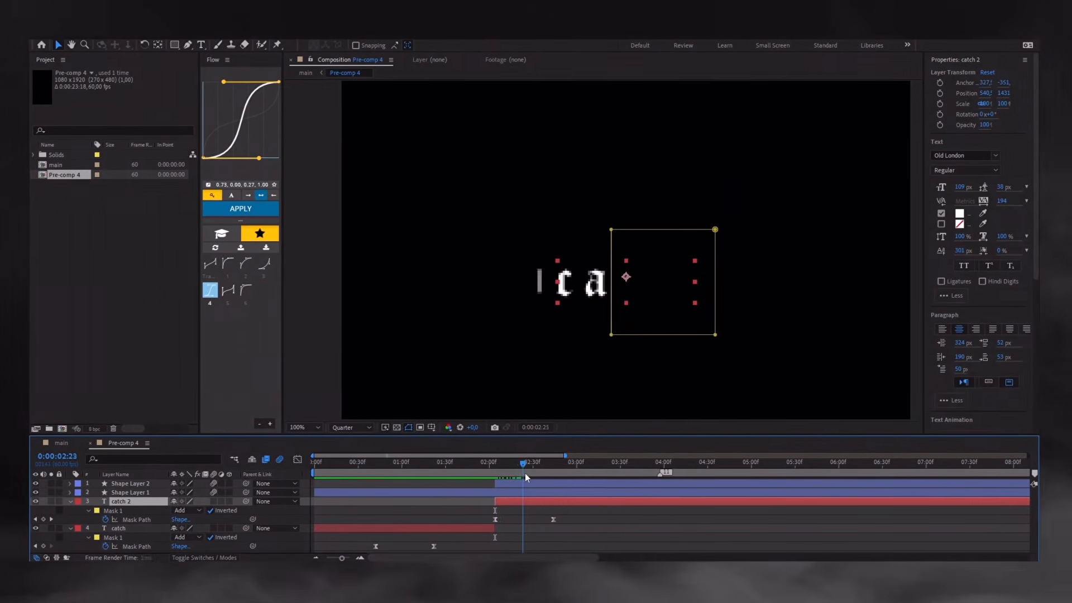
key(space)
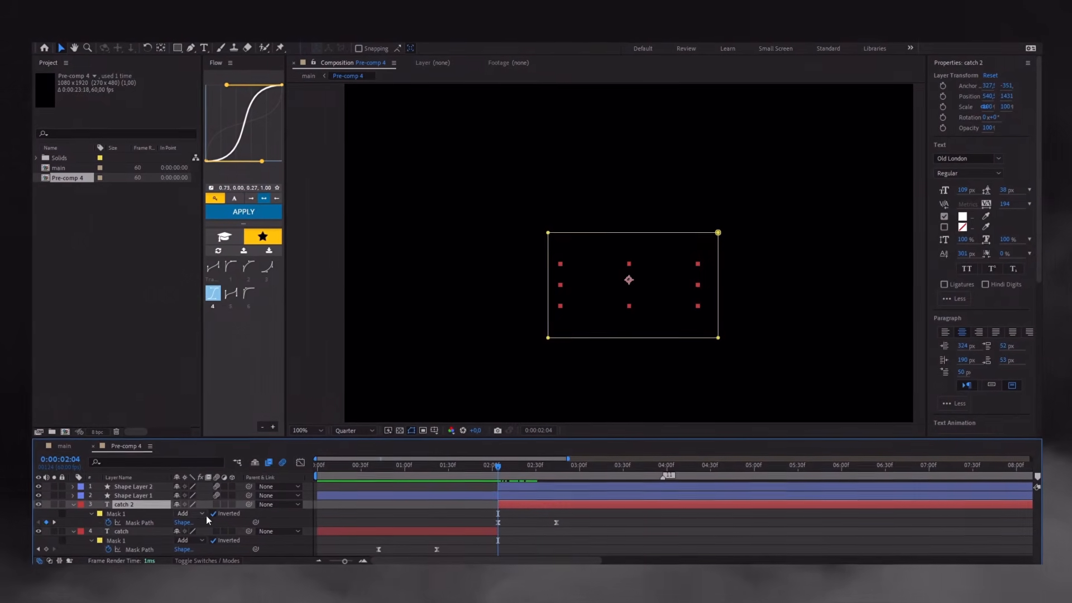
click(210, 510)
mouse_move(497, 467)
mouse_down()
mouse_move(510, 468)
mouse_move(497, 468)
mouse_up()
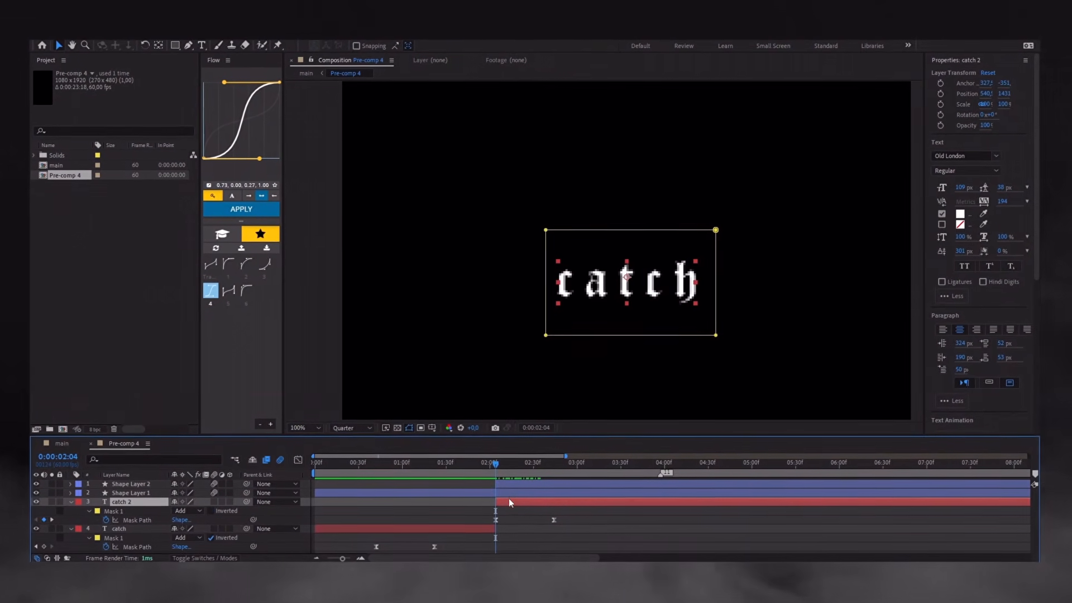
key(space)
key(space)
Shift both Mask Path keyframes of the "catch 2" layer so the first aligns with Shape Layer 2's first Position keyframe at 0:00:02:46
click(504, 486)
key(u)
scroll(552, 536, up, 2)
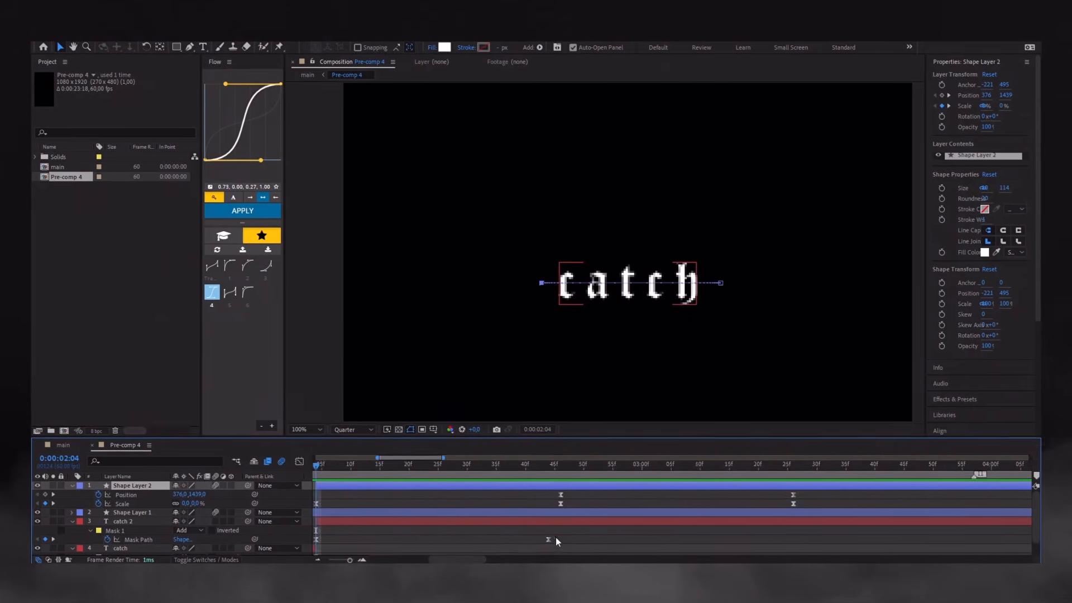
scroll(552, 538, down, 1)
click(557, 539)
click(460, 469)
shift+click(433, 538)
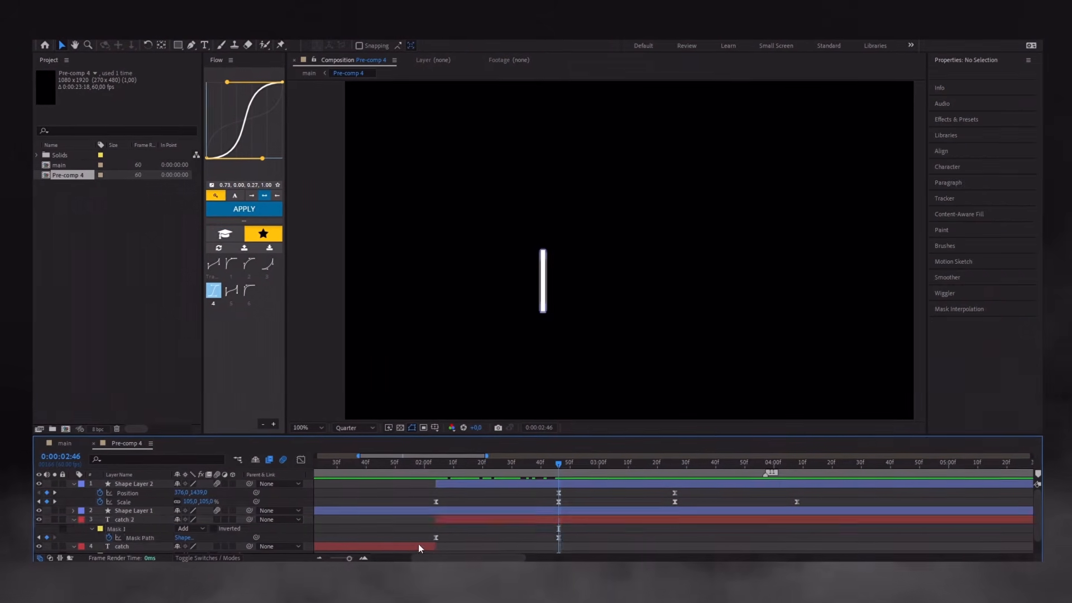
drag(433, 538, 560, 544)
click(675, 543)
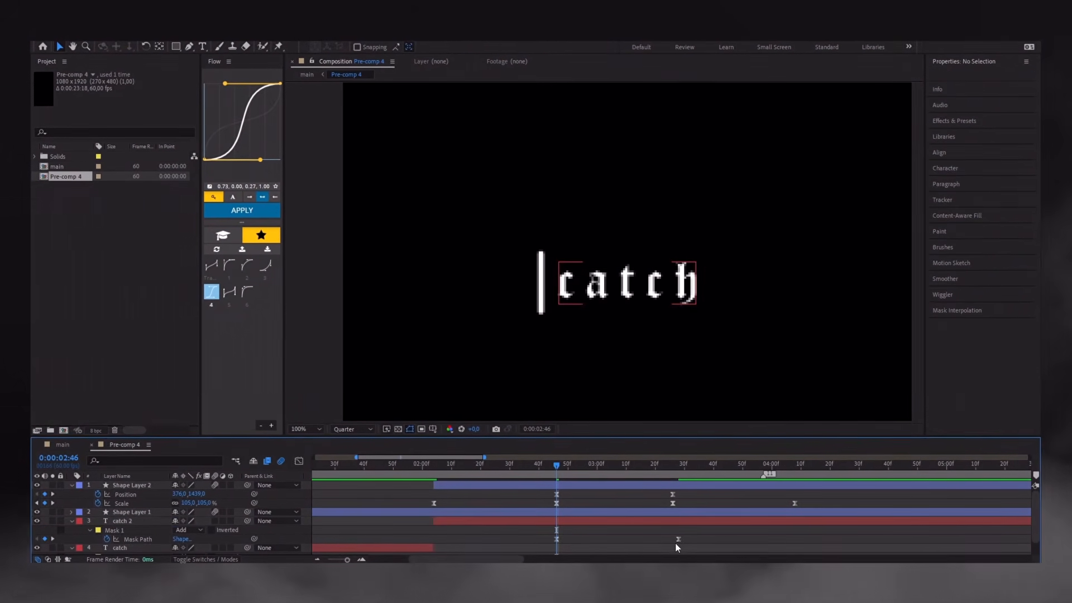
Align the last "catch 2" Mask Path keyframe with Shape Layer 2's second Position keyframe and preview the animation from the start
scroll(675, 542, up, 2)
scroll(677, 541, down, 2)
drag(679, 540, 674, 541)
scroll(673, 539, up, 2)
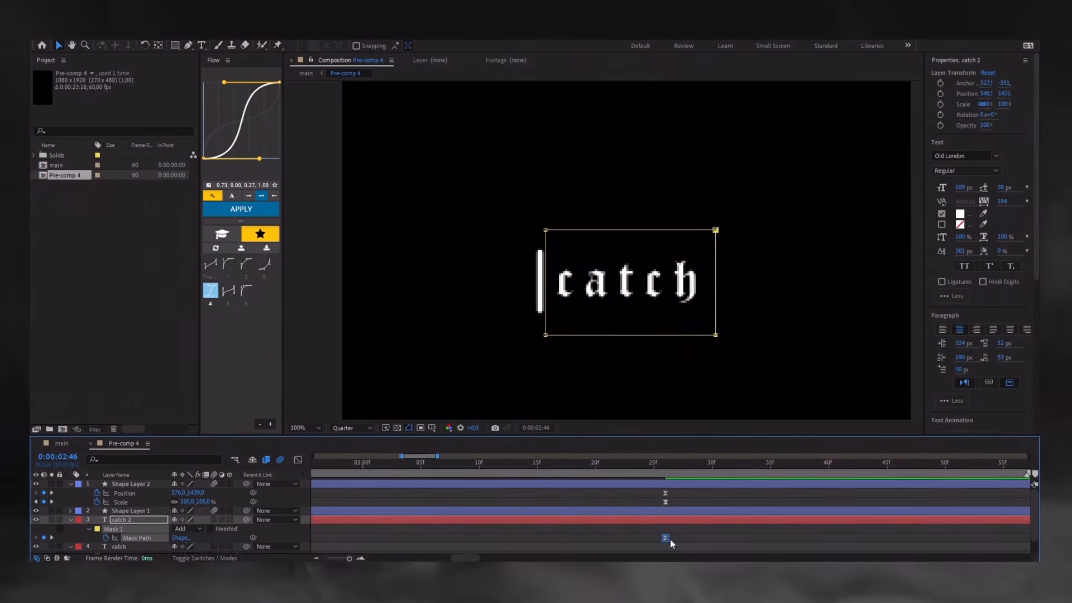
scroll(670, 539, down, 3)
drag(547, 467, 347, 470)
scroll(464, 519, down, 3)
key(space)
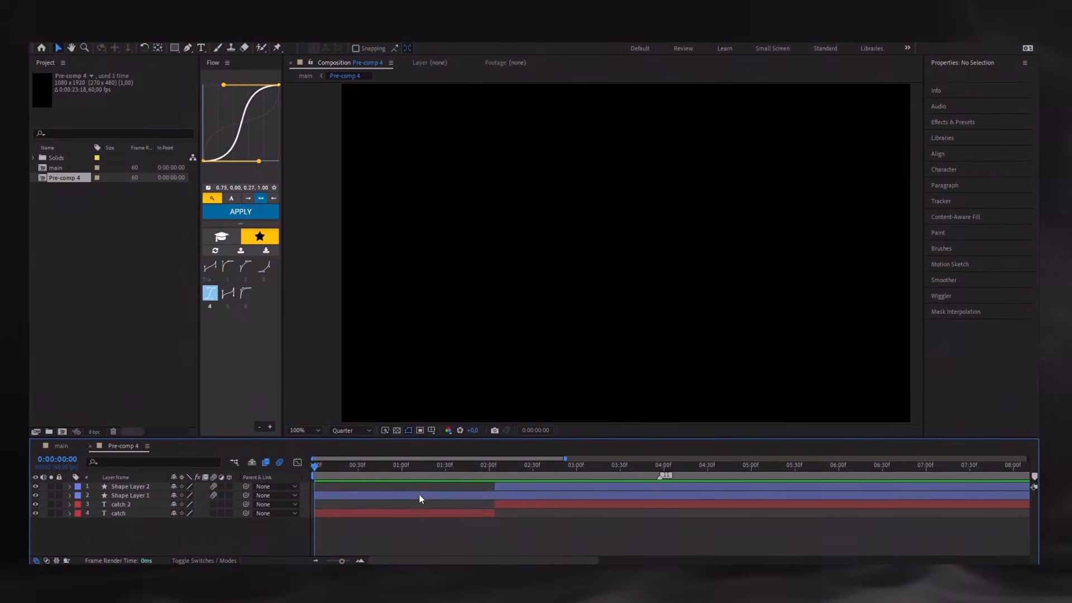
Trim the ends of the "catch 2", Shape Layer 1 and Shape Layer 2 layers to Shape Layer 2's last Scale keyframe at 0:00:04:08
click(591, 484)
key(u)
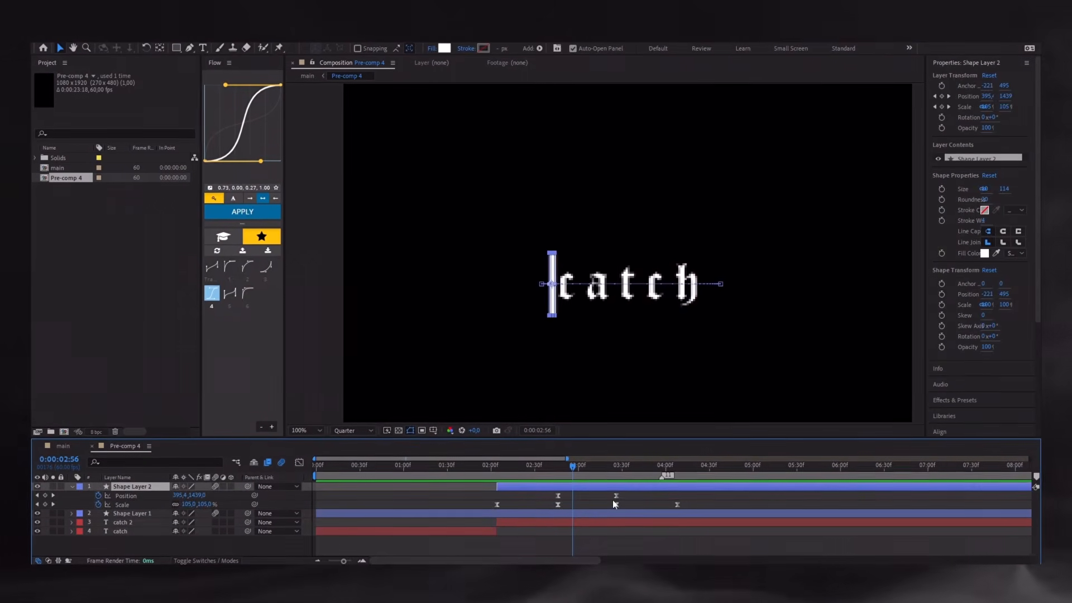
click(684, 520)
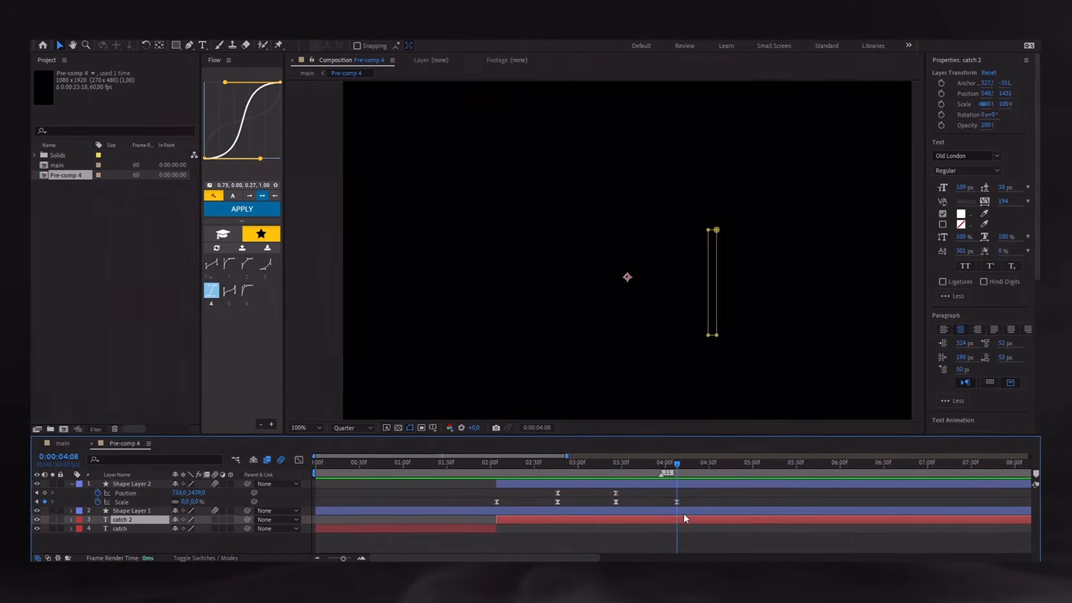
shift+click(684, 511)
shift+click(684, 484)
key(alt+bracketright)
click(692, 494)
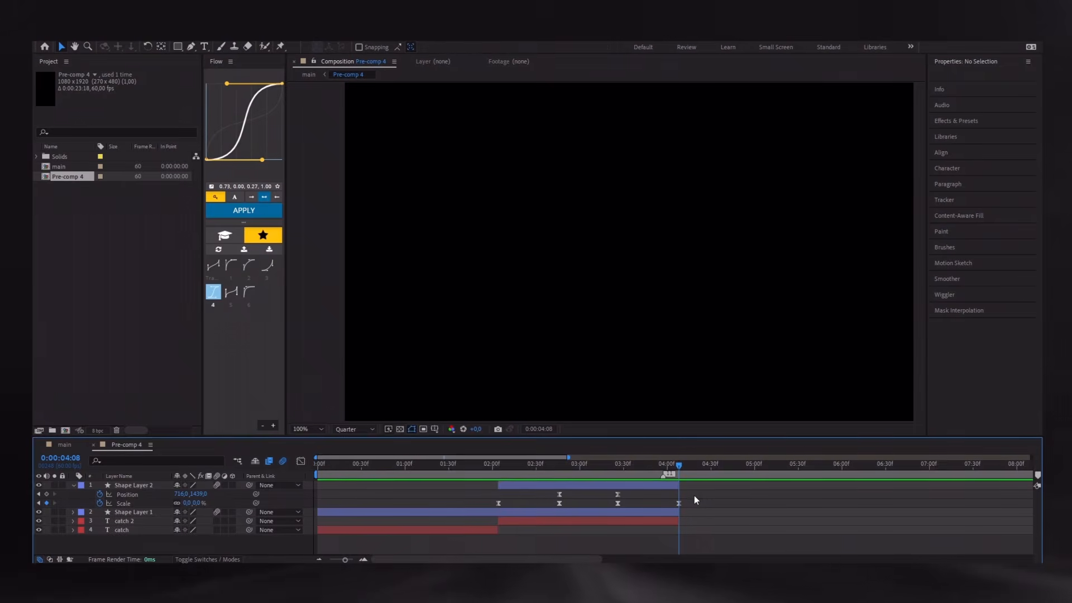
key(u)
Split Shape Layer 1 at the end of its bar animation, delete the part after it, and preview the sequence
click(657, 494)
key(u)
drag(669, 467, 291, 510)
key(ctrl+shift+d)
key(Delete)
key(u)
key(space)
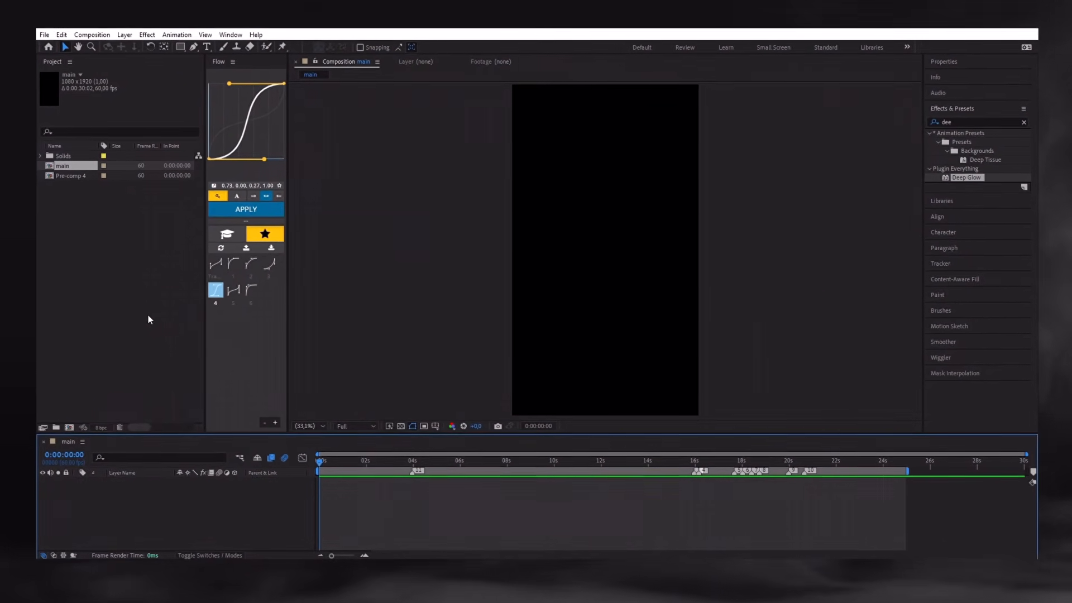
Add the main composition to the render queue and set its output module format to QuickTime
click(45, 38)
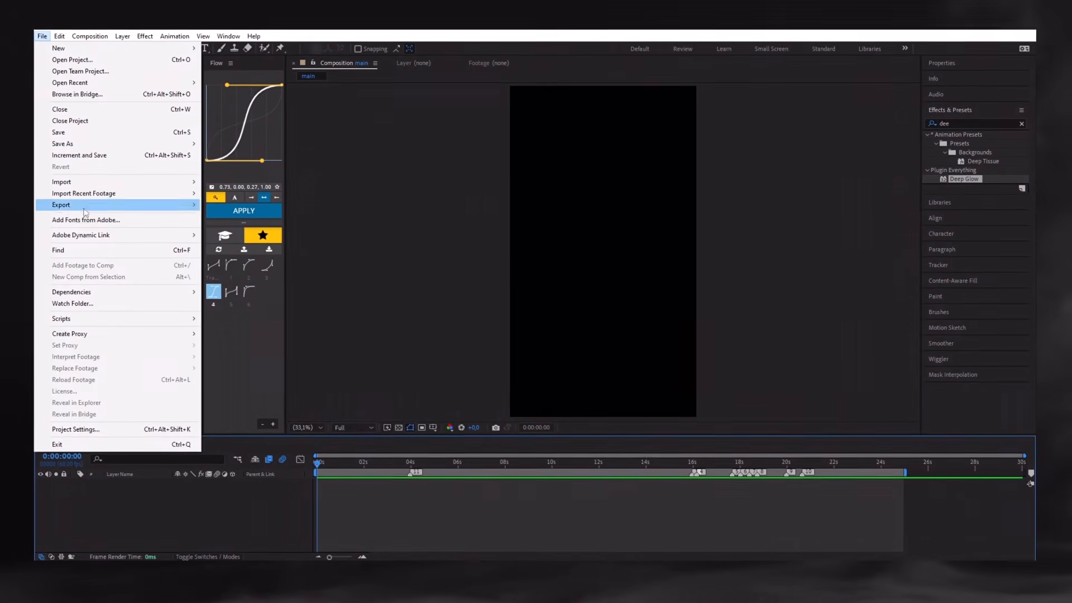
mouse_move(112, 206)
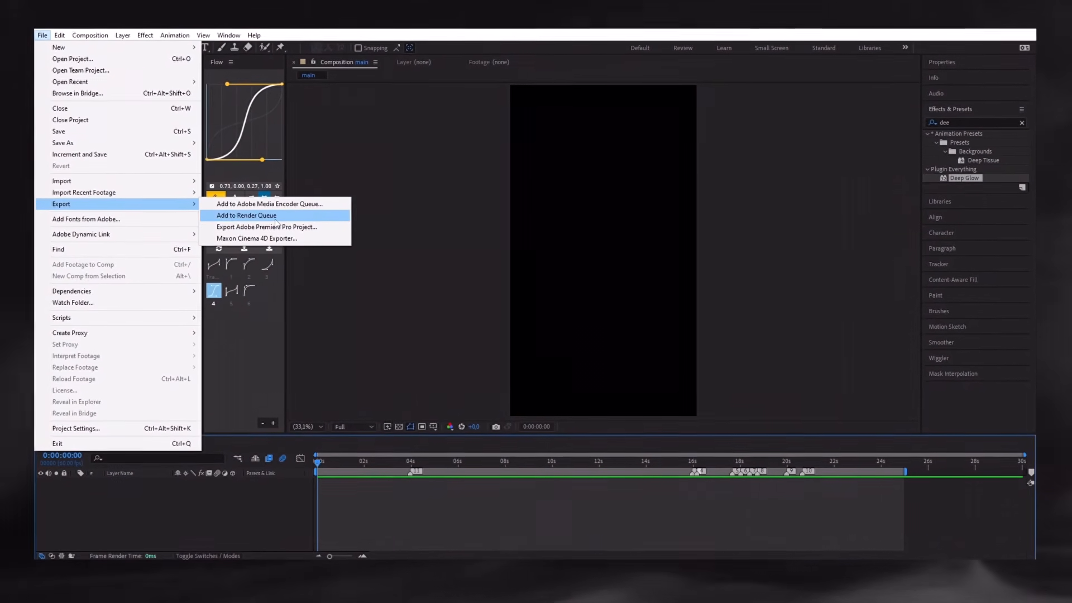
click(306, 218)
click(174, 508)
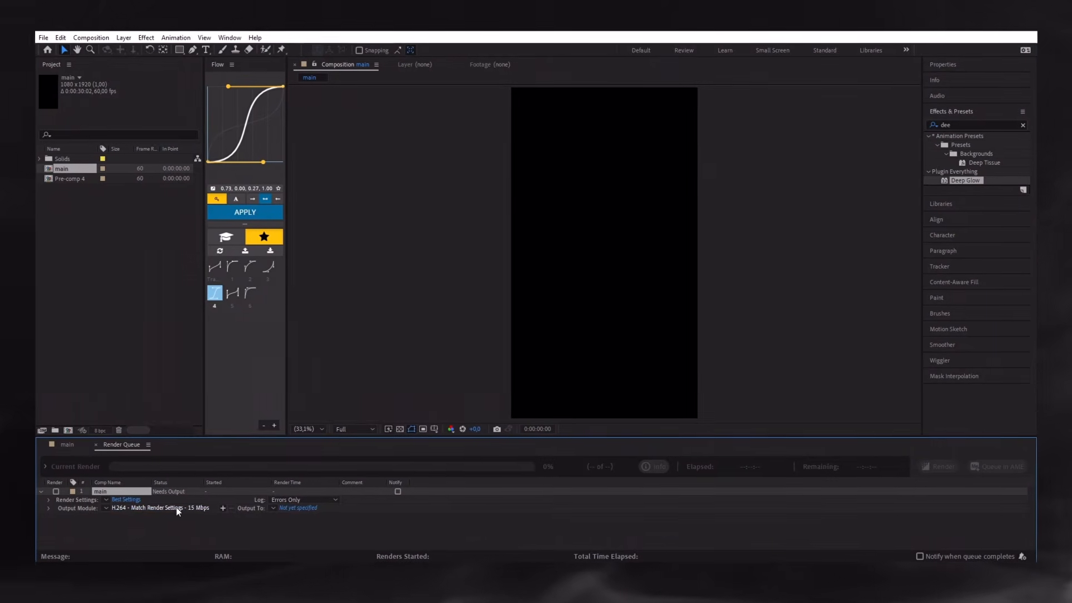
click(476, 171)
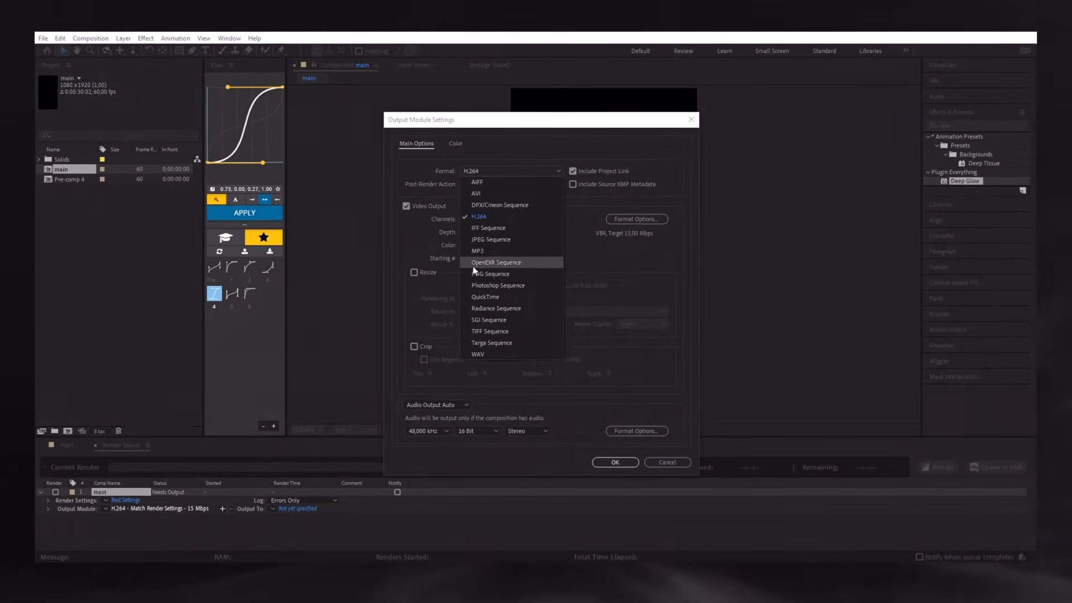
click(493, 294)
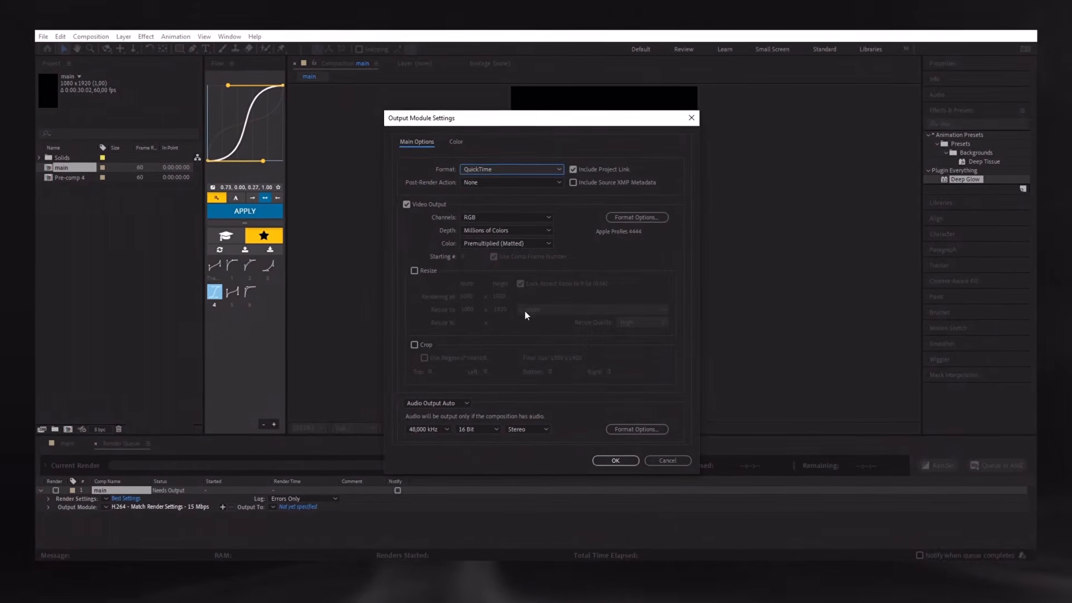
Choose Apple ProRes 4444 as the video codec and confirm the output module settings
click(623, 218)
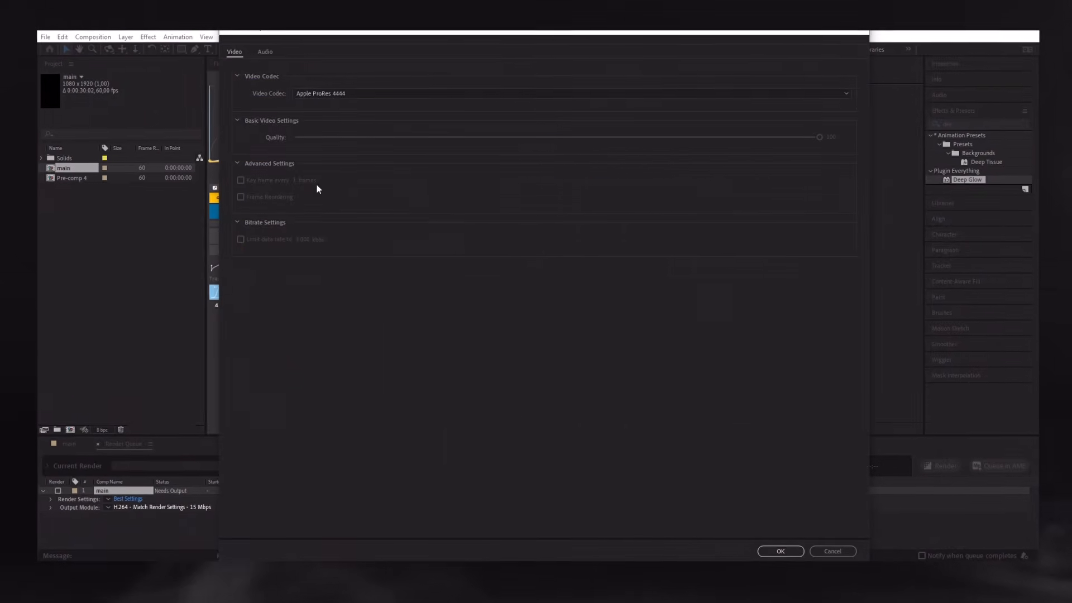
click(314, 94)
click(334, 94)
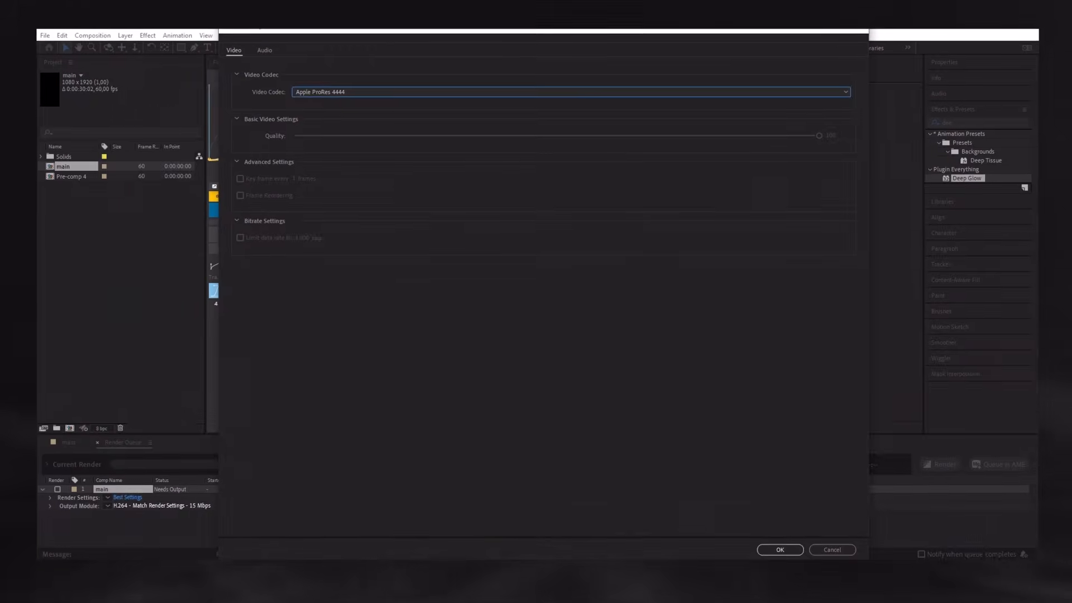
click(780, 550)
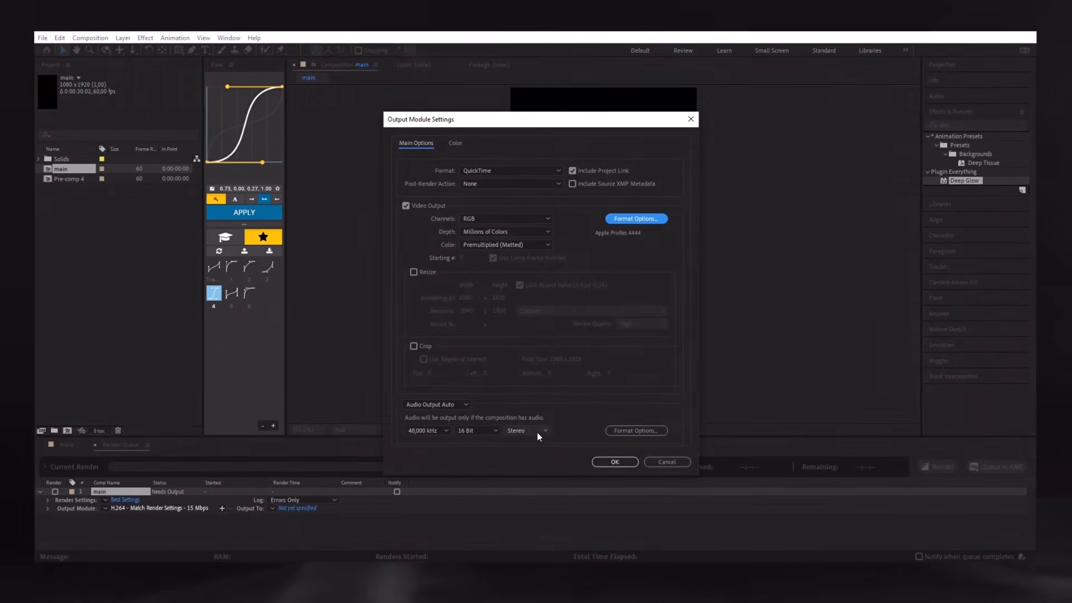
click(614, 461)
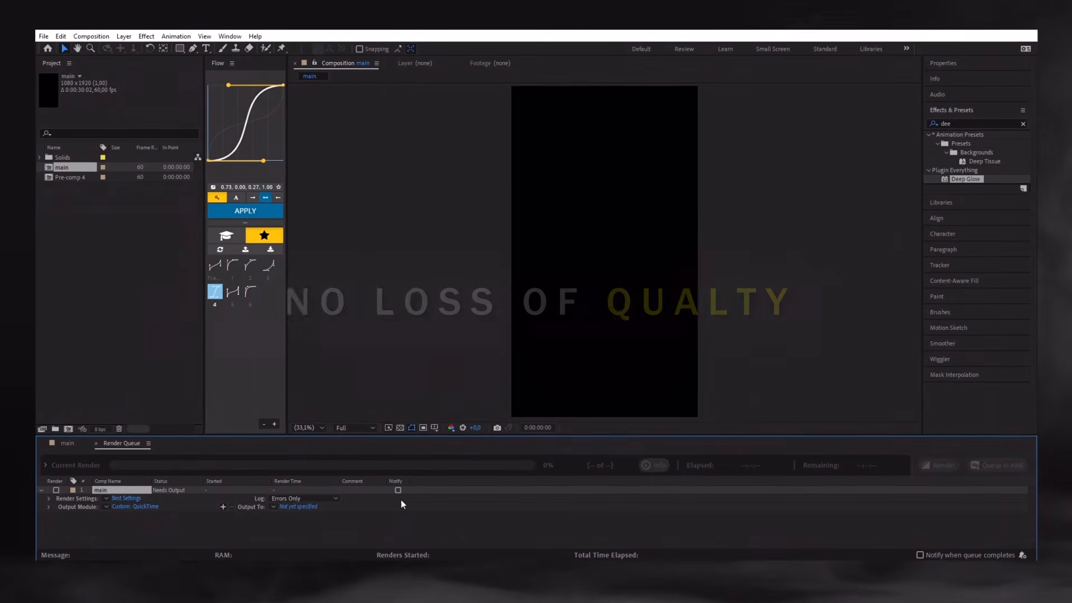
In Topaz Video AI, set the output encoder to H264 High (NVIDIA), the container to mp4 and the bitrate to 17 Mb/s
click(930, 390)
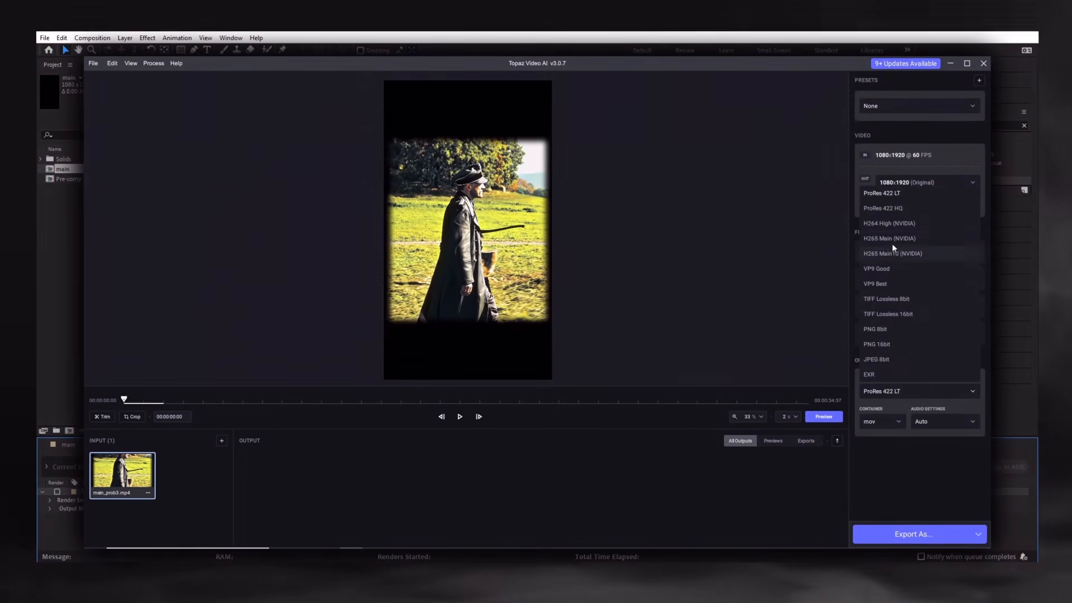
click(893, 222)
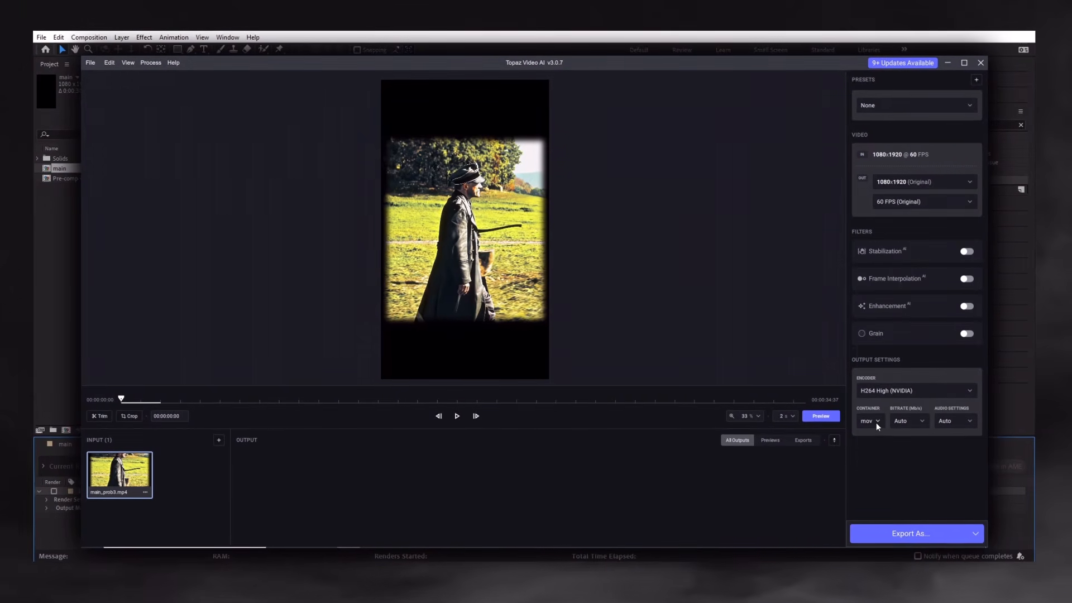
click(876, 422)
click(863, 466)
click(905, 421)
click(905, 421)
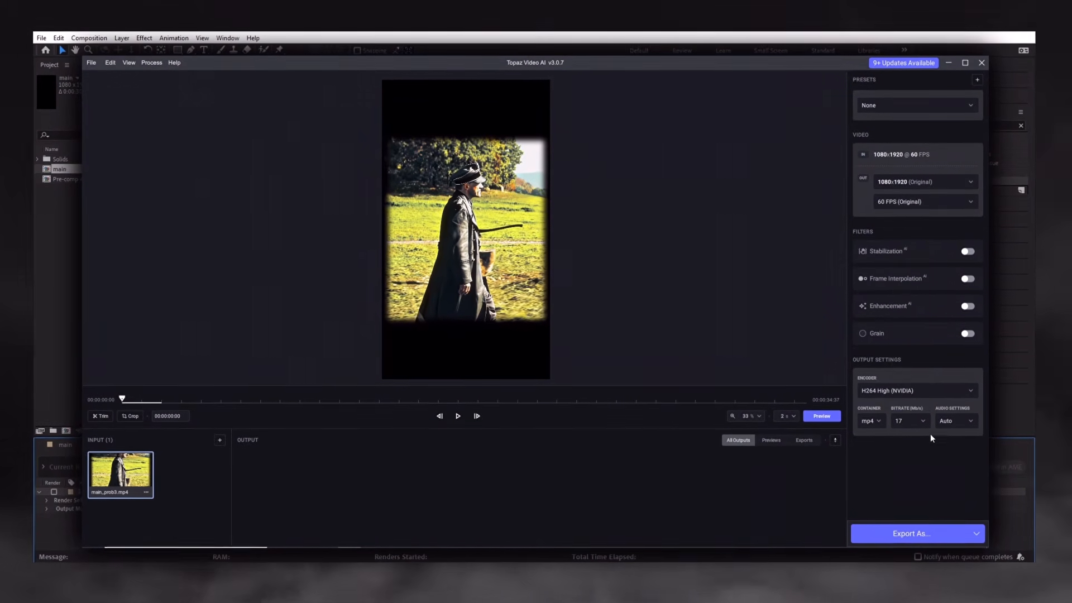